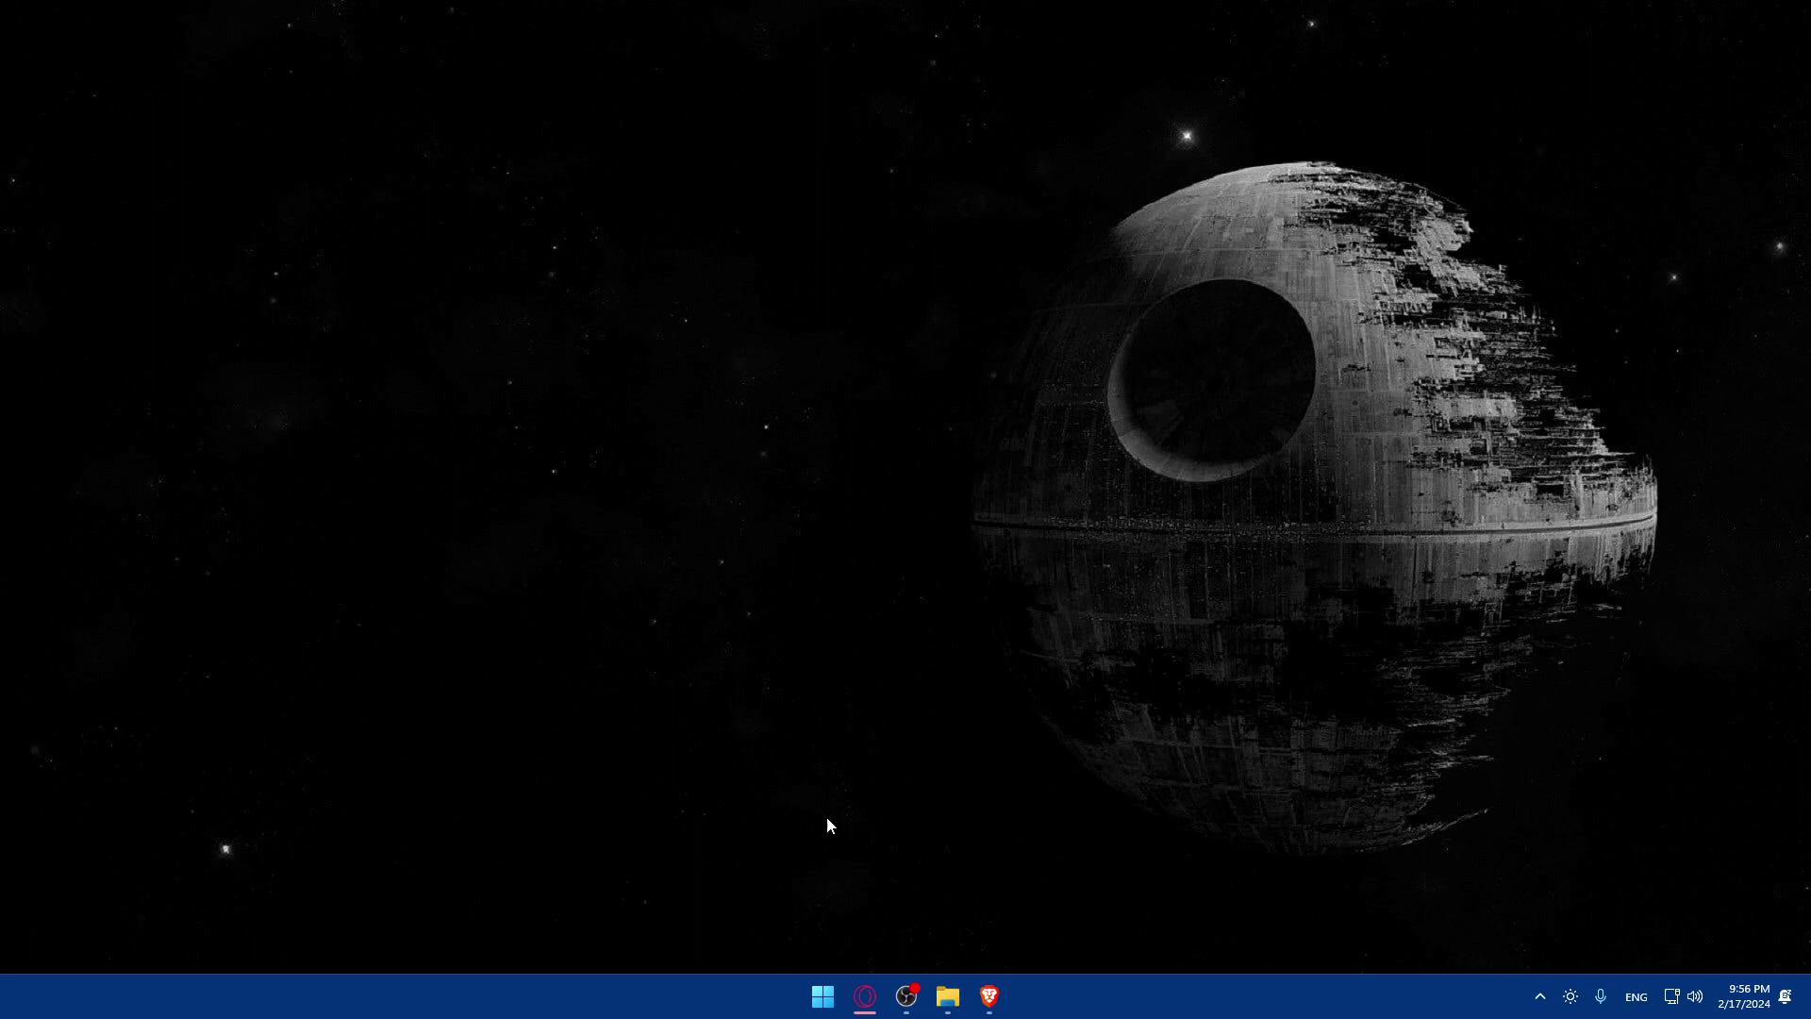
# Launch Brave and load webflow.com to reach the Webflow sites dashboard.
pyautogui.click(989, 996)
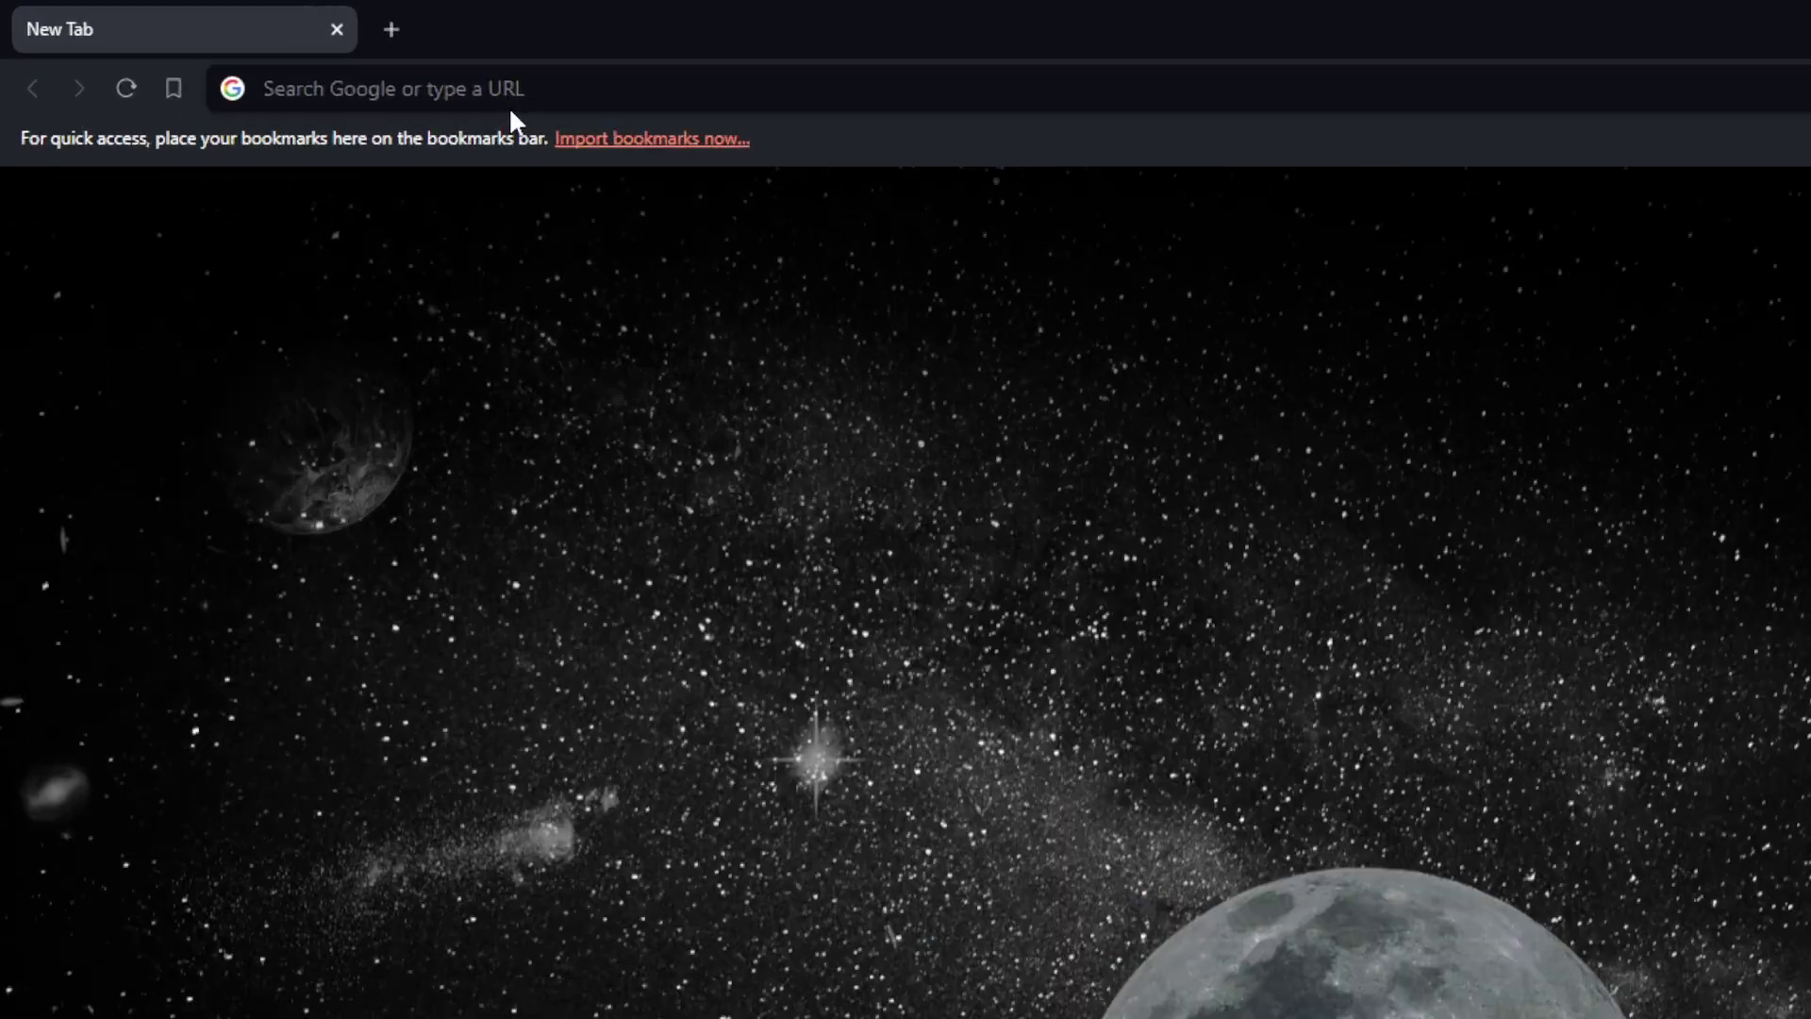
pyautogui.write('webflow.com')
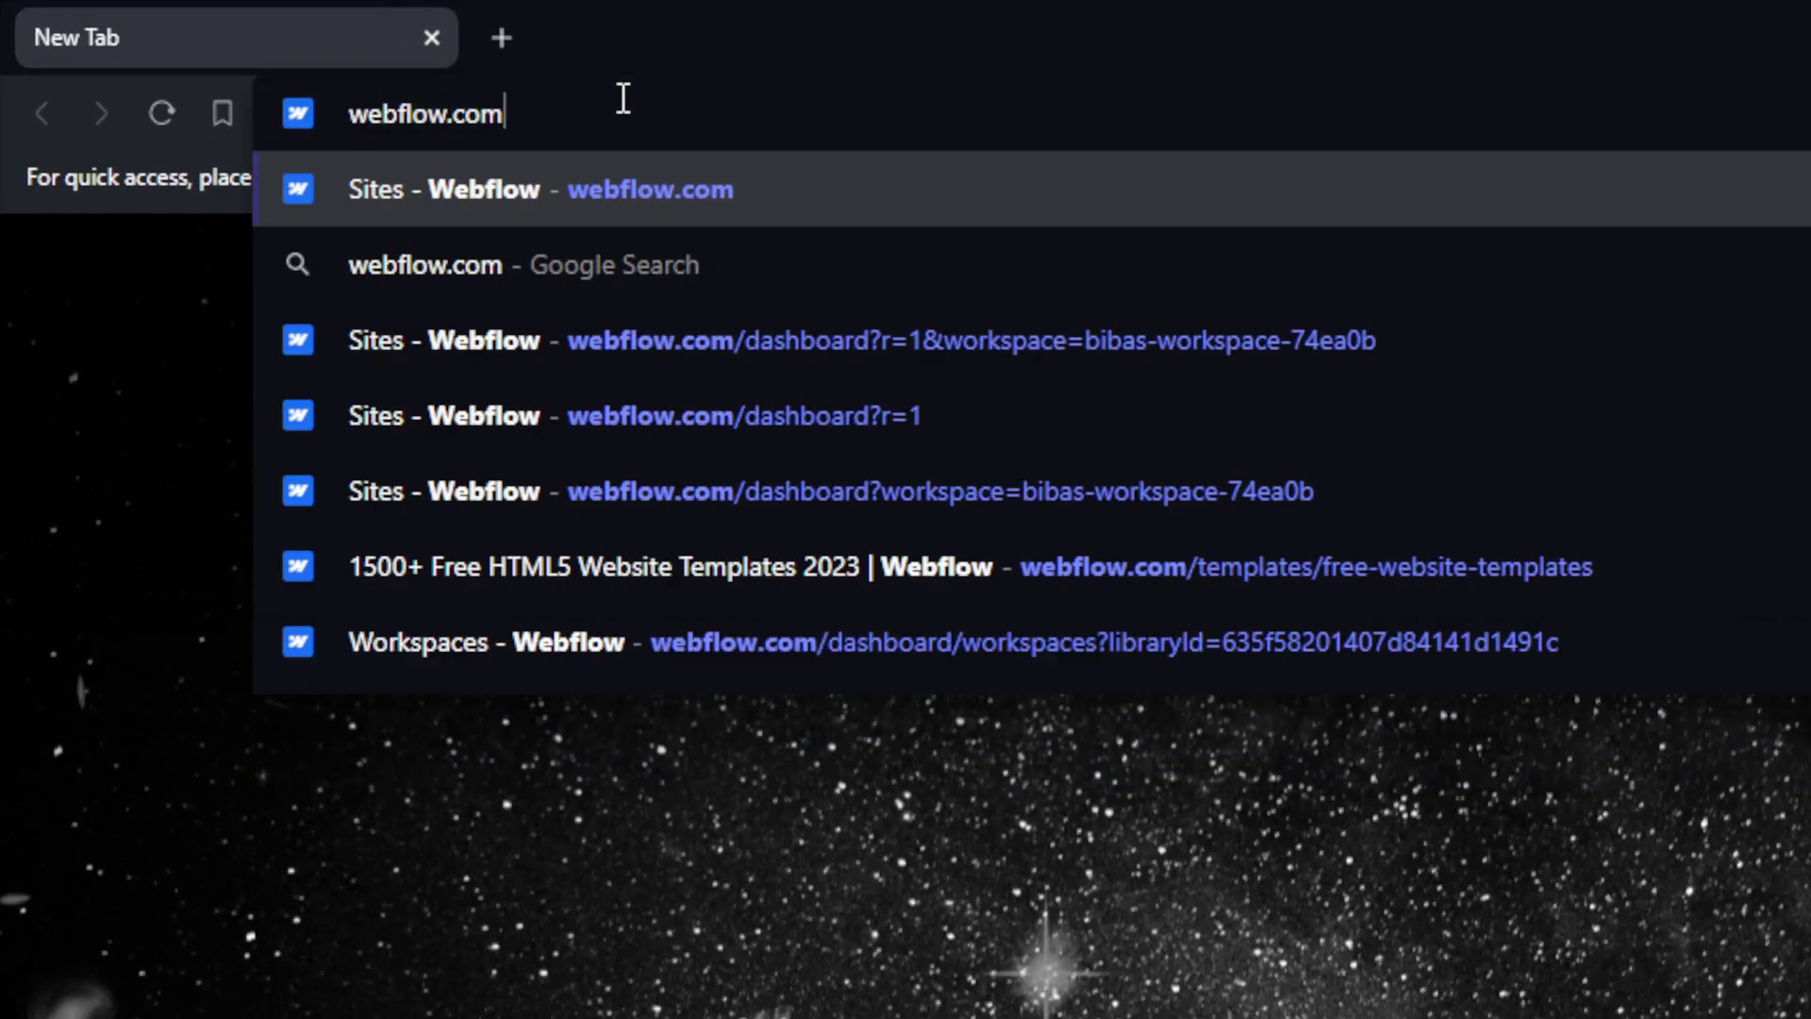
pyautogui.press('Return')
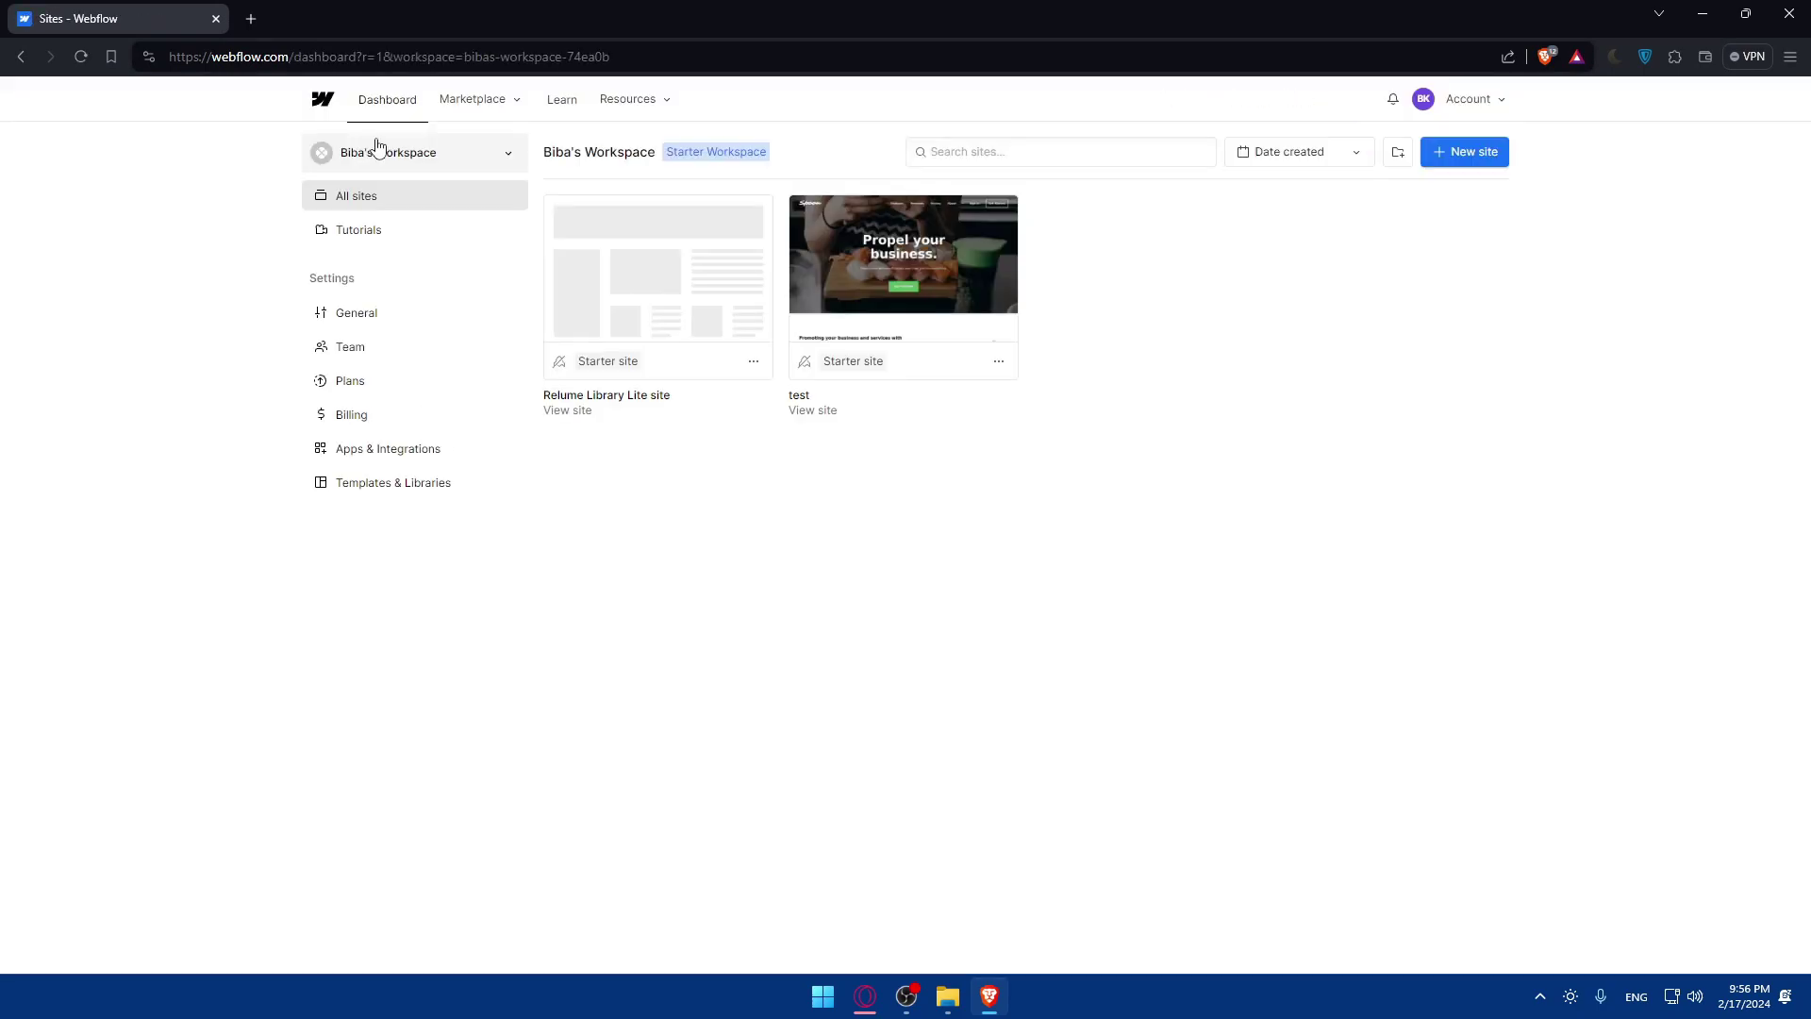
# Open a private Brave window and load webflow.com in it.
pyautogui.hotkey('ctrl', 'shift', 'n')
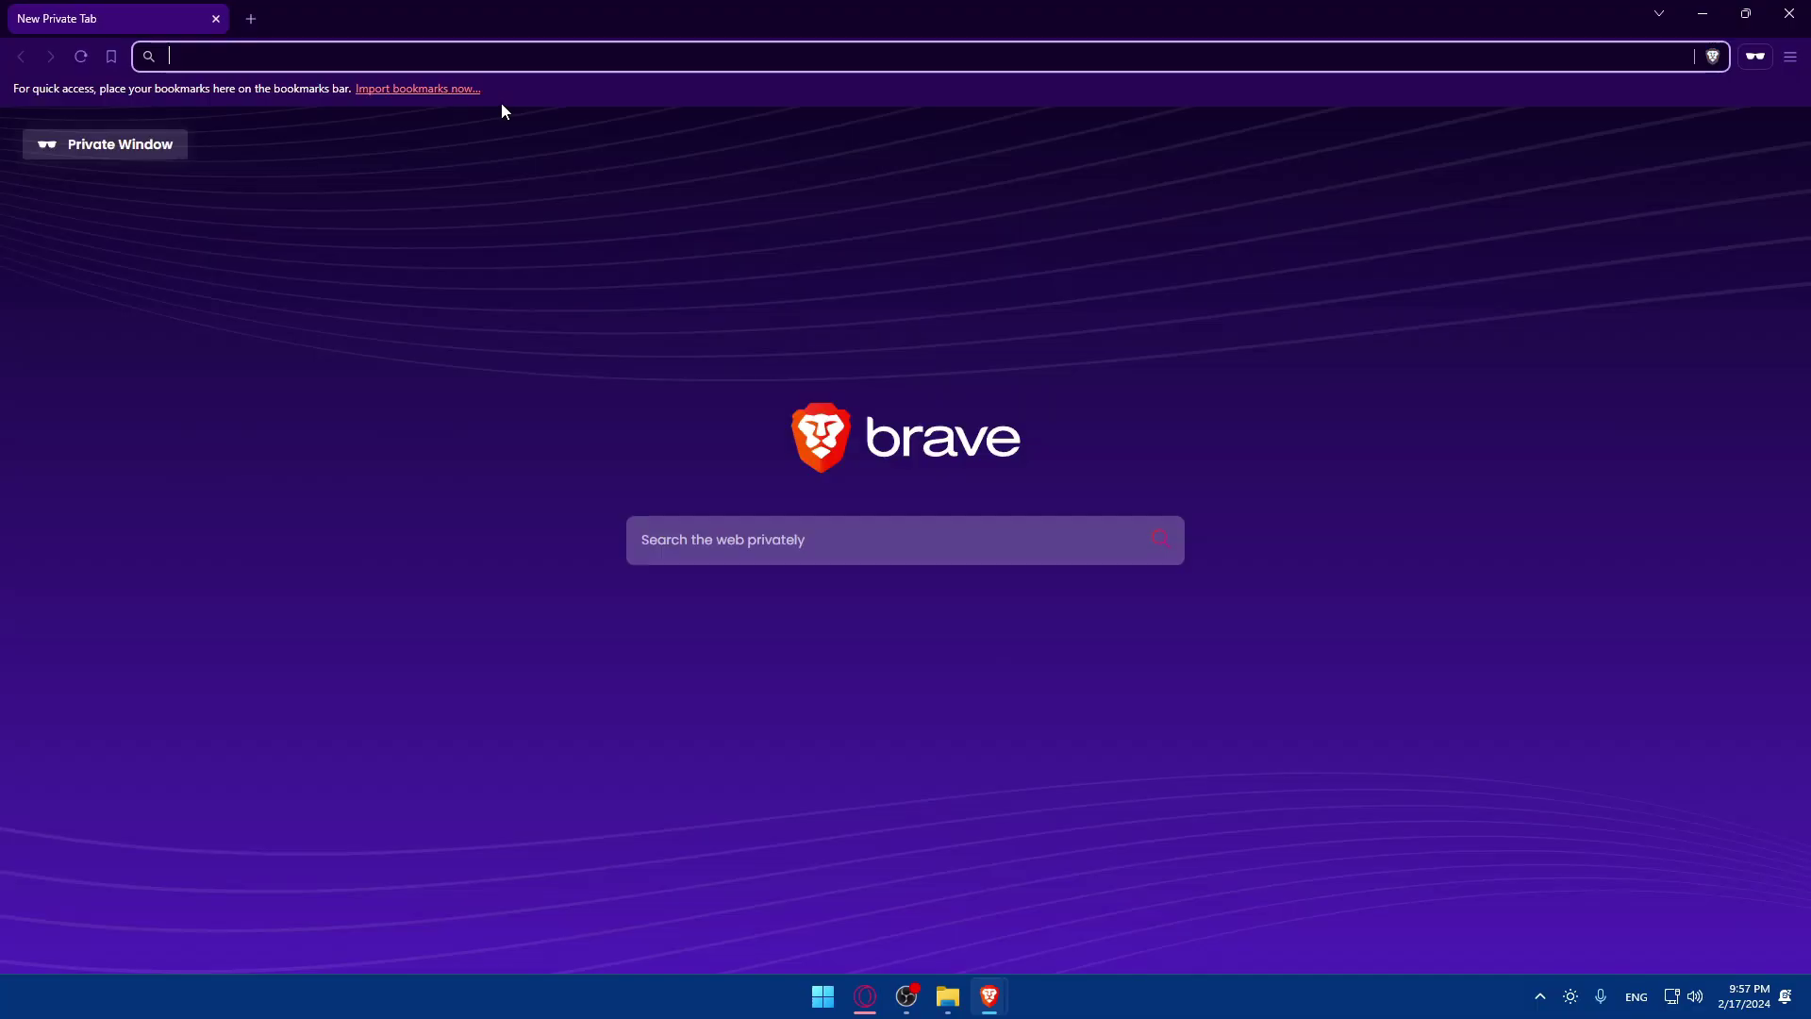
pyautogui.write('webflow.com')
pyautogui.press('Return')
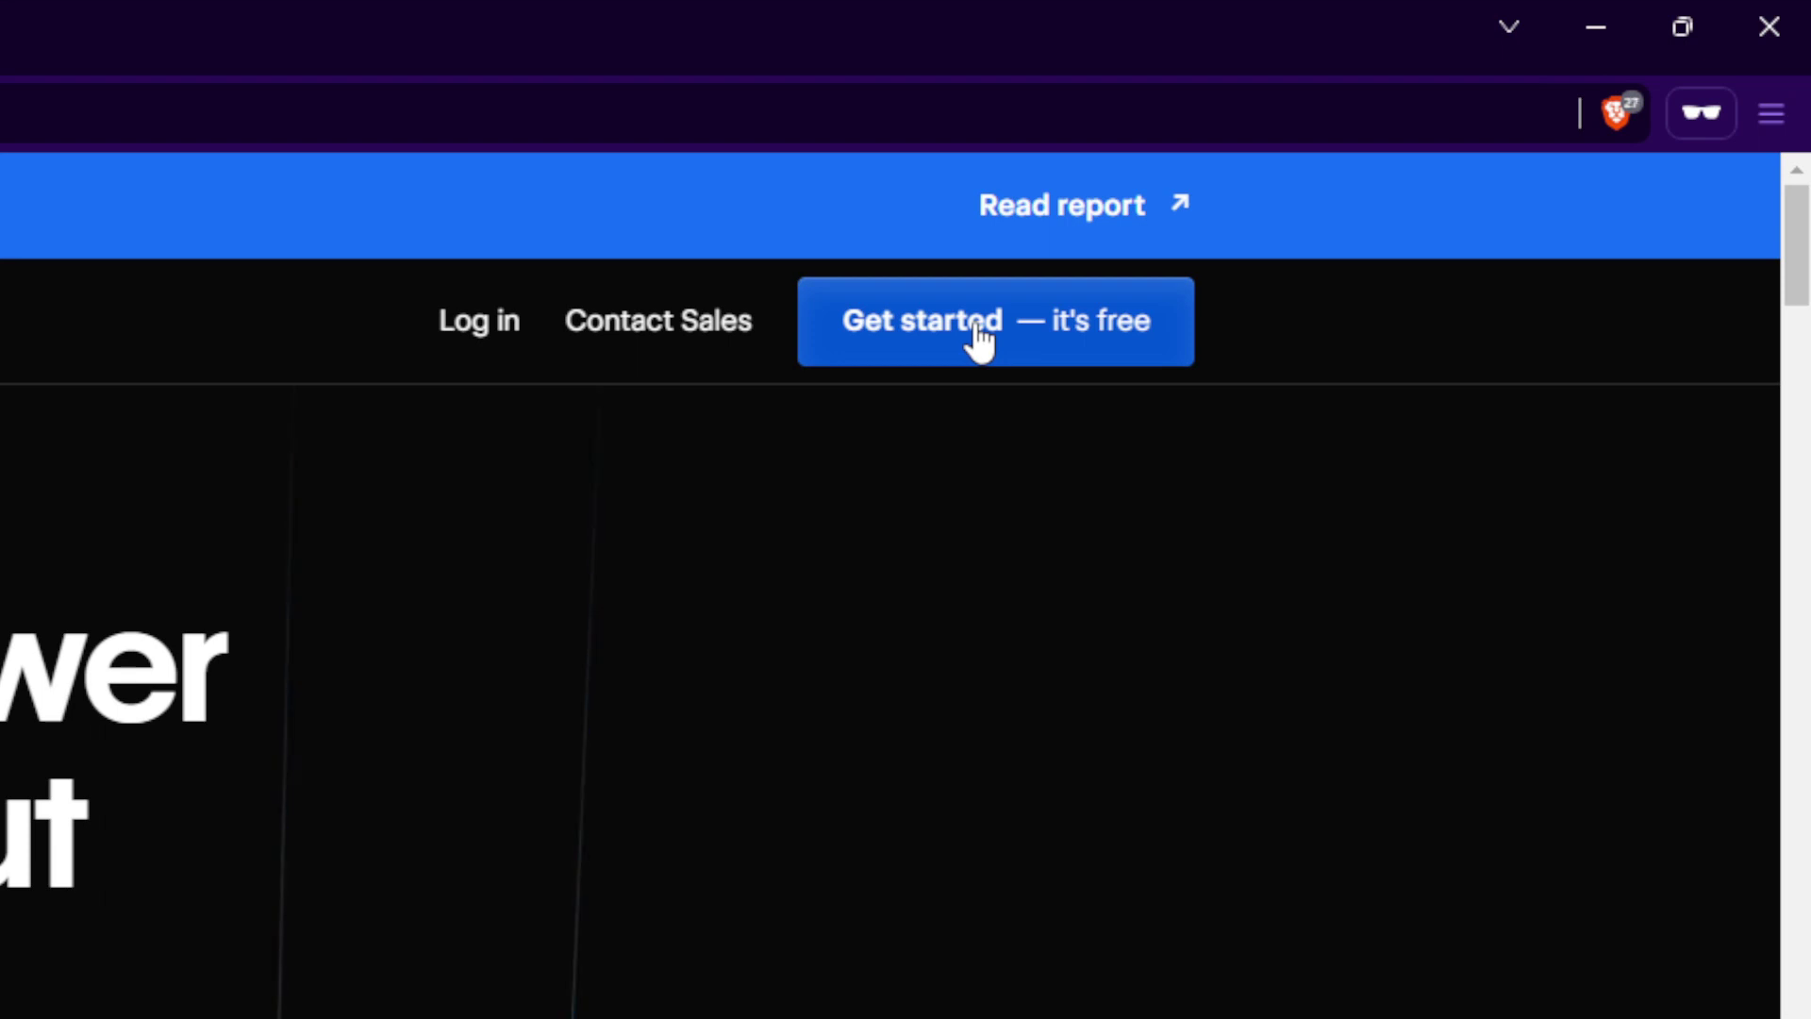
# Look at the sign-up form and login page, then return to the Webflow homepage.
pyautogui.click(980, 338)
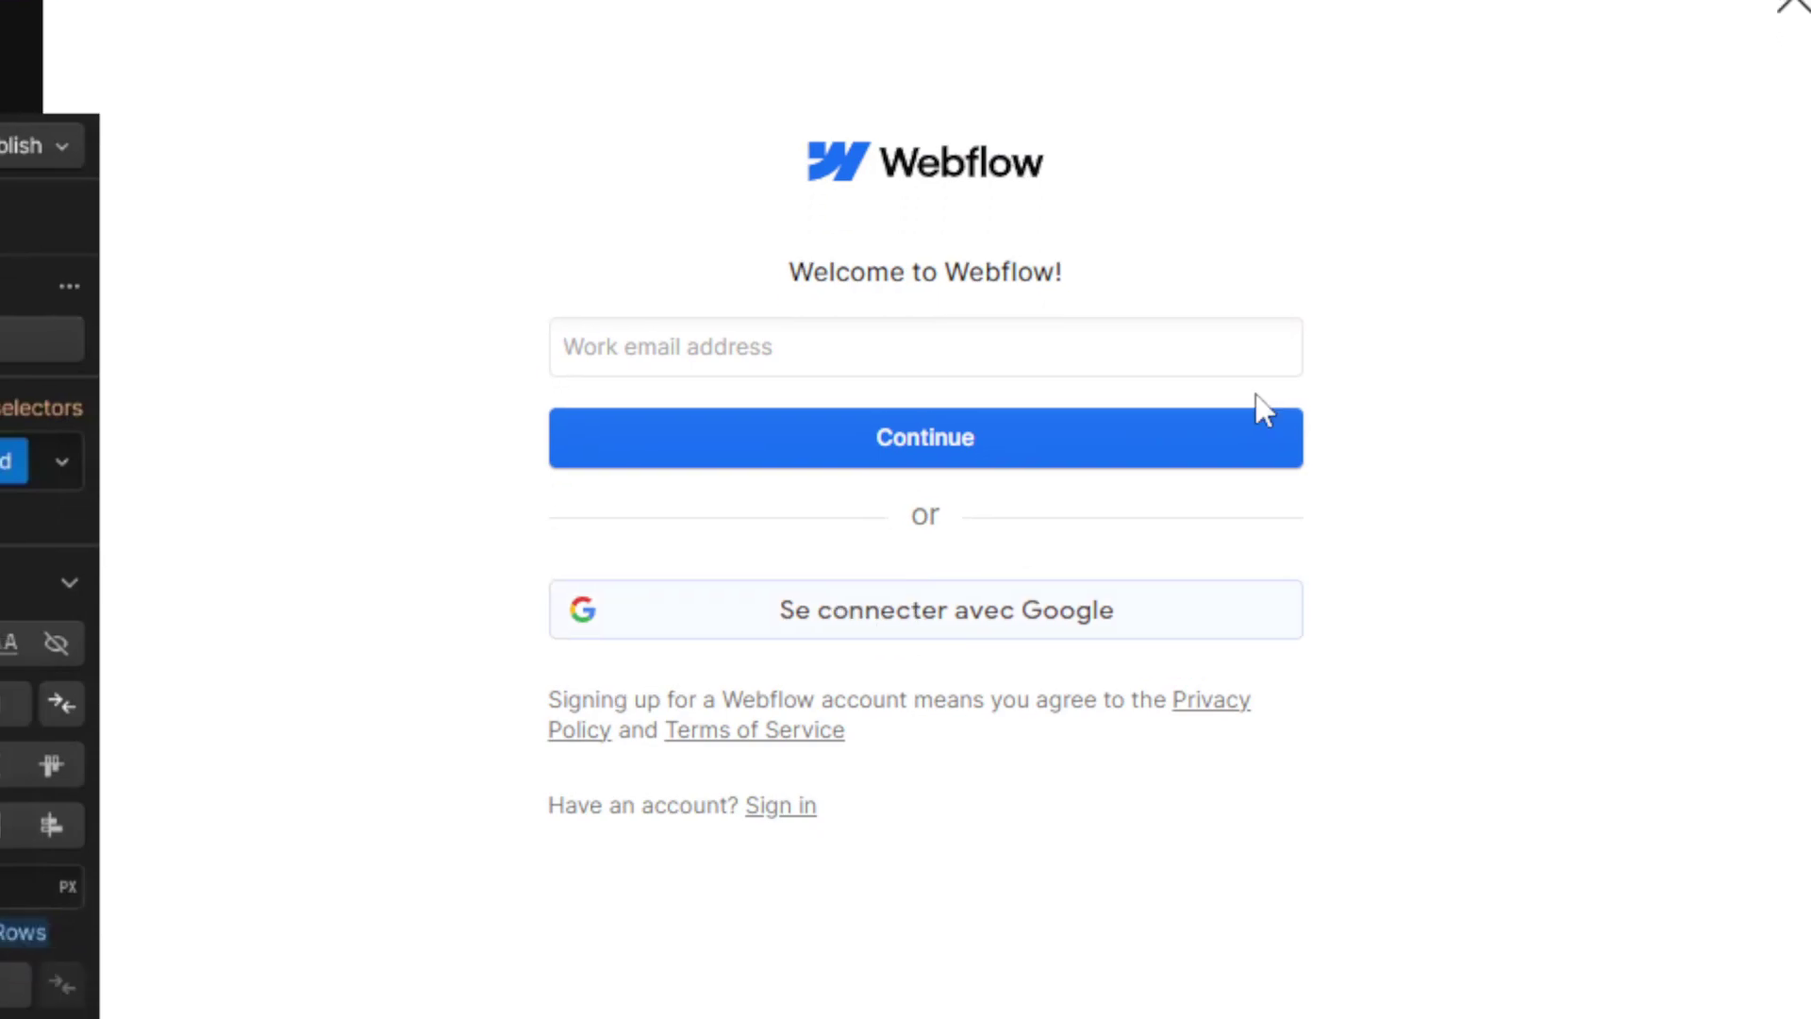
pyautogui.click(1789, 7)
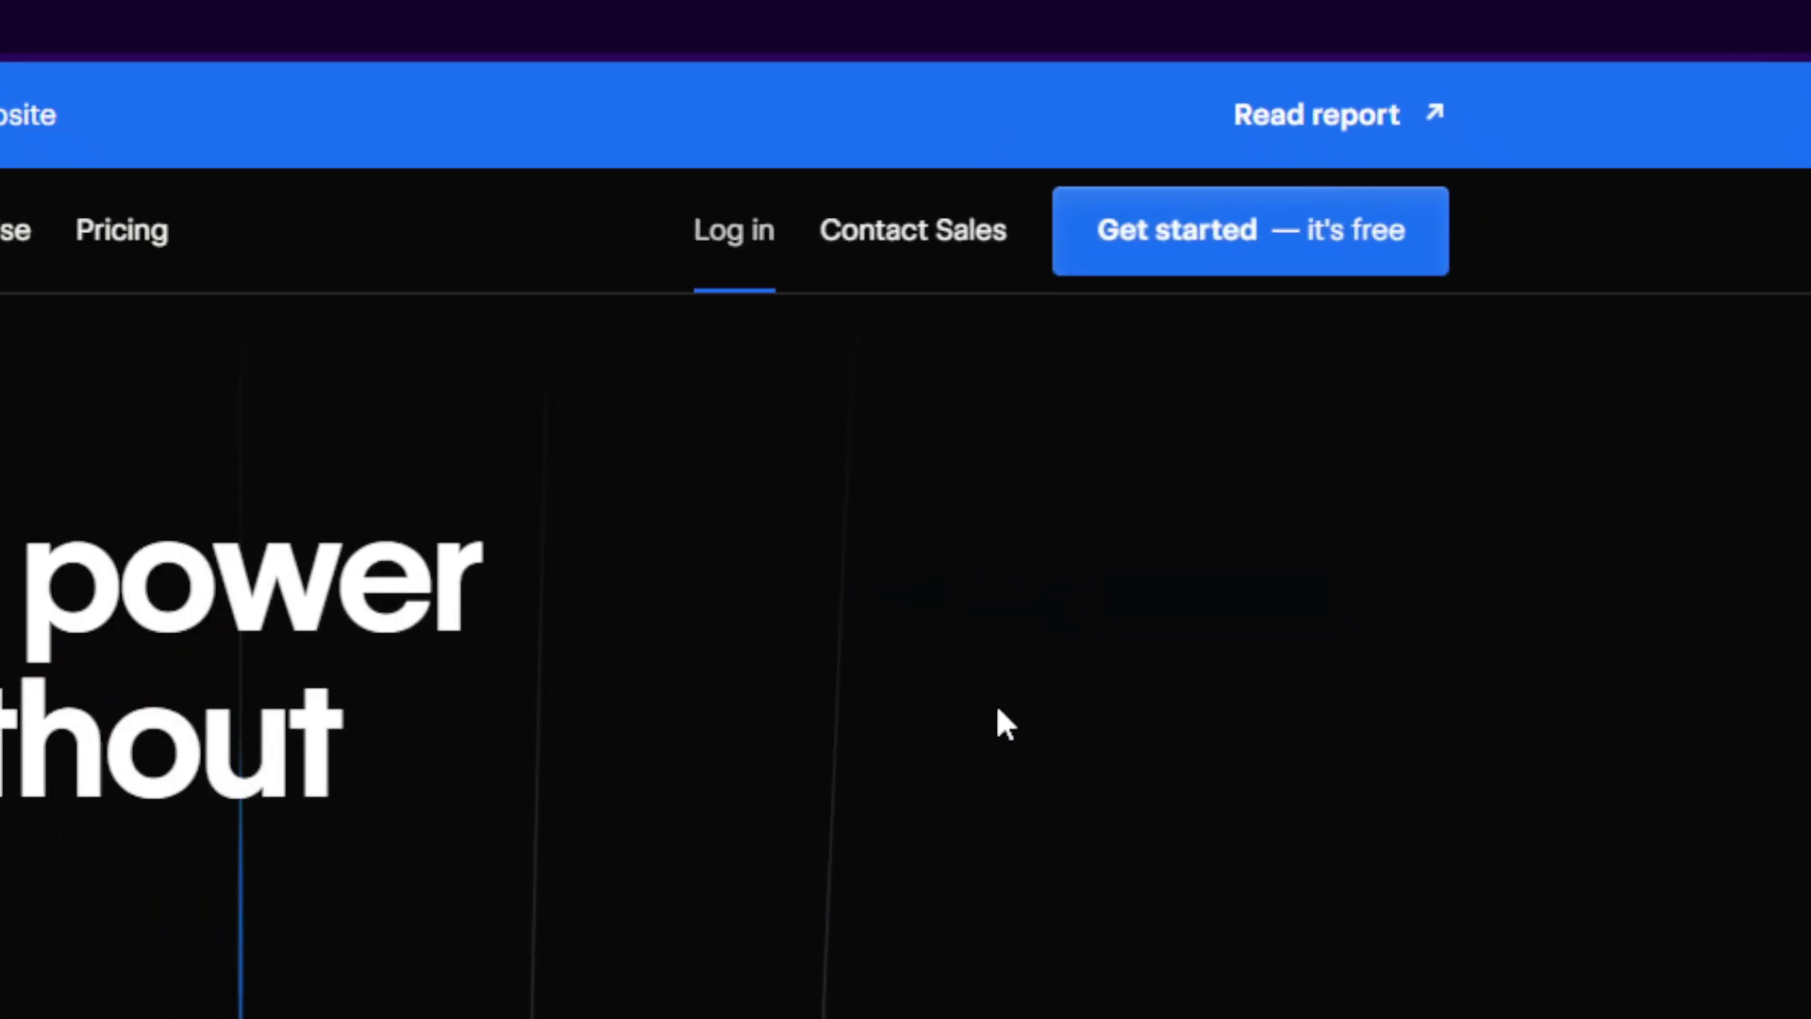
pyautogui.click(734, 230)
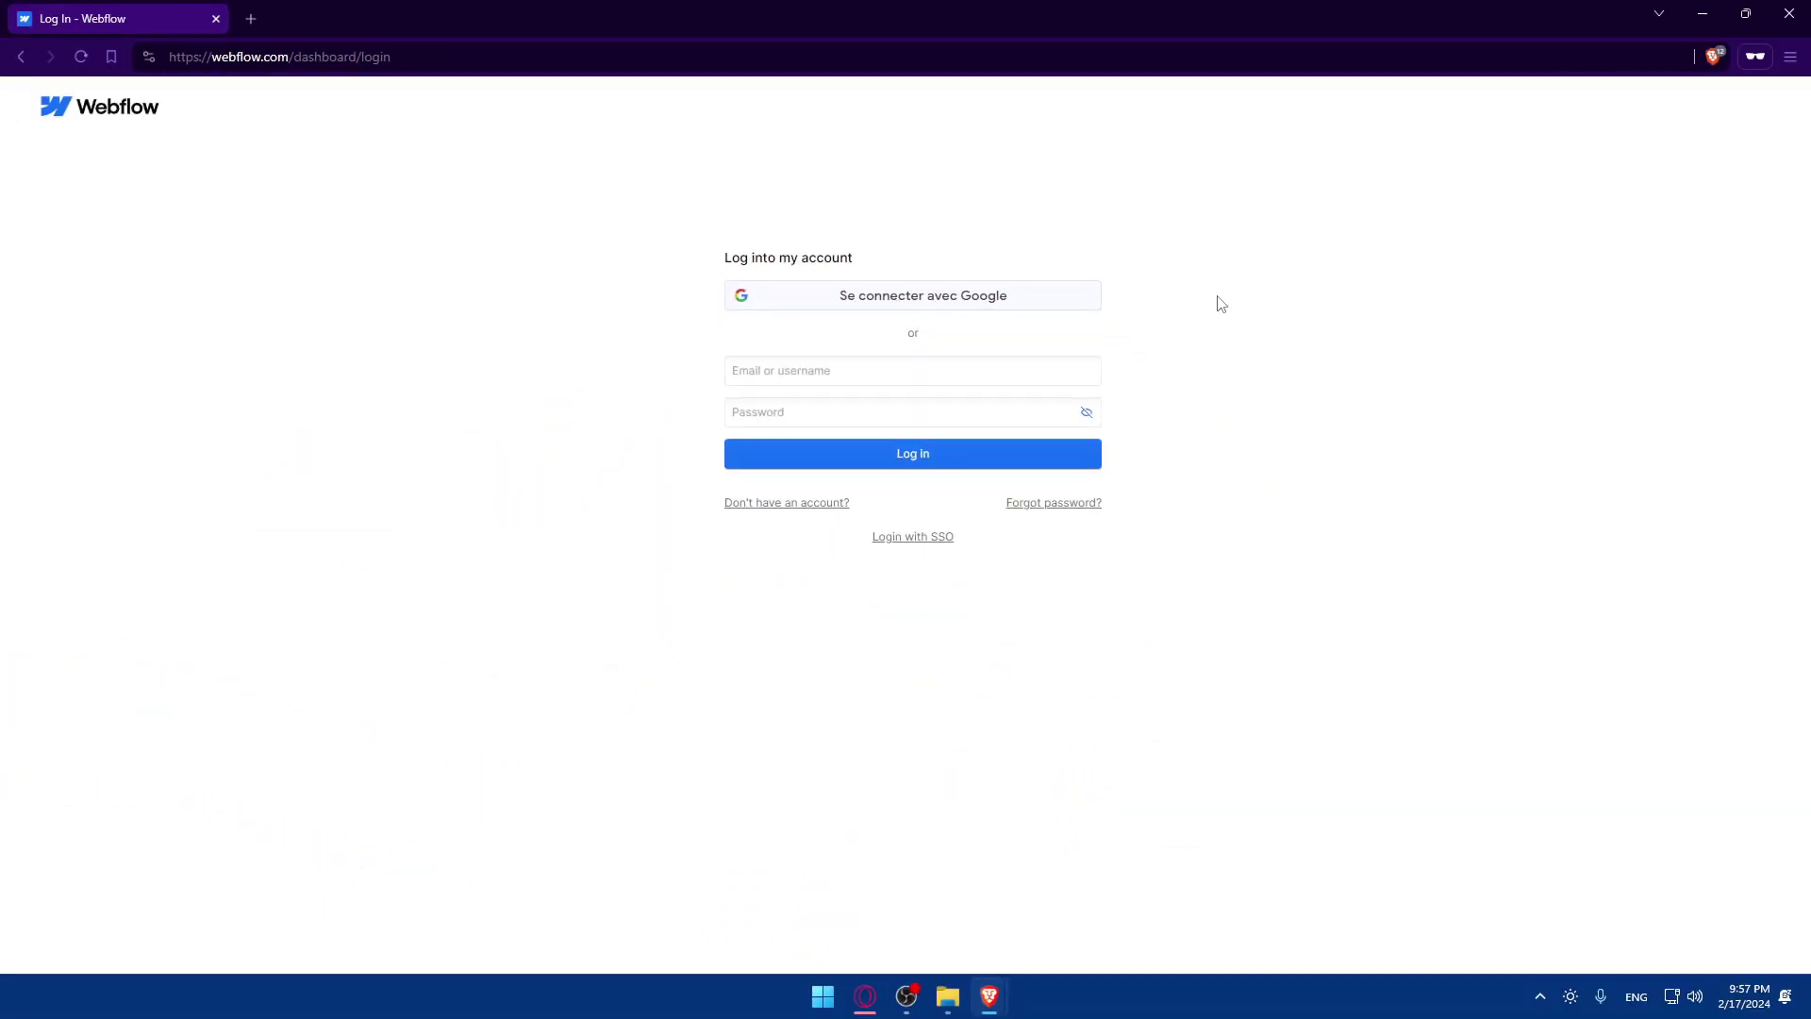
pyautogui.hotkey('alt', 'Left')
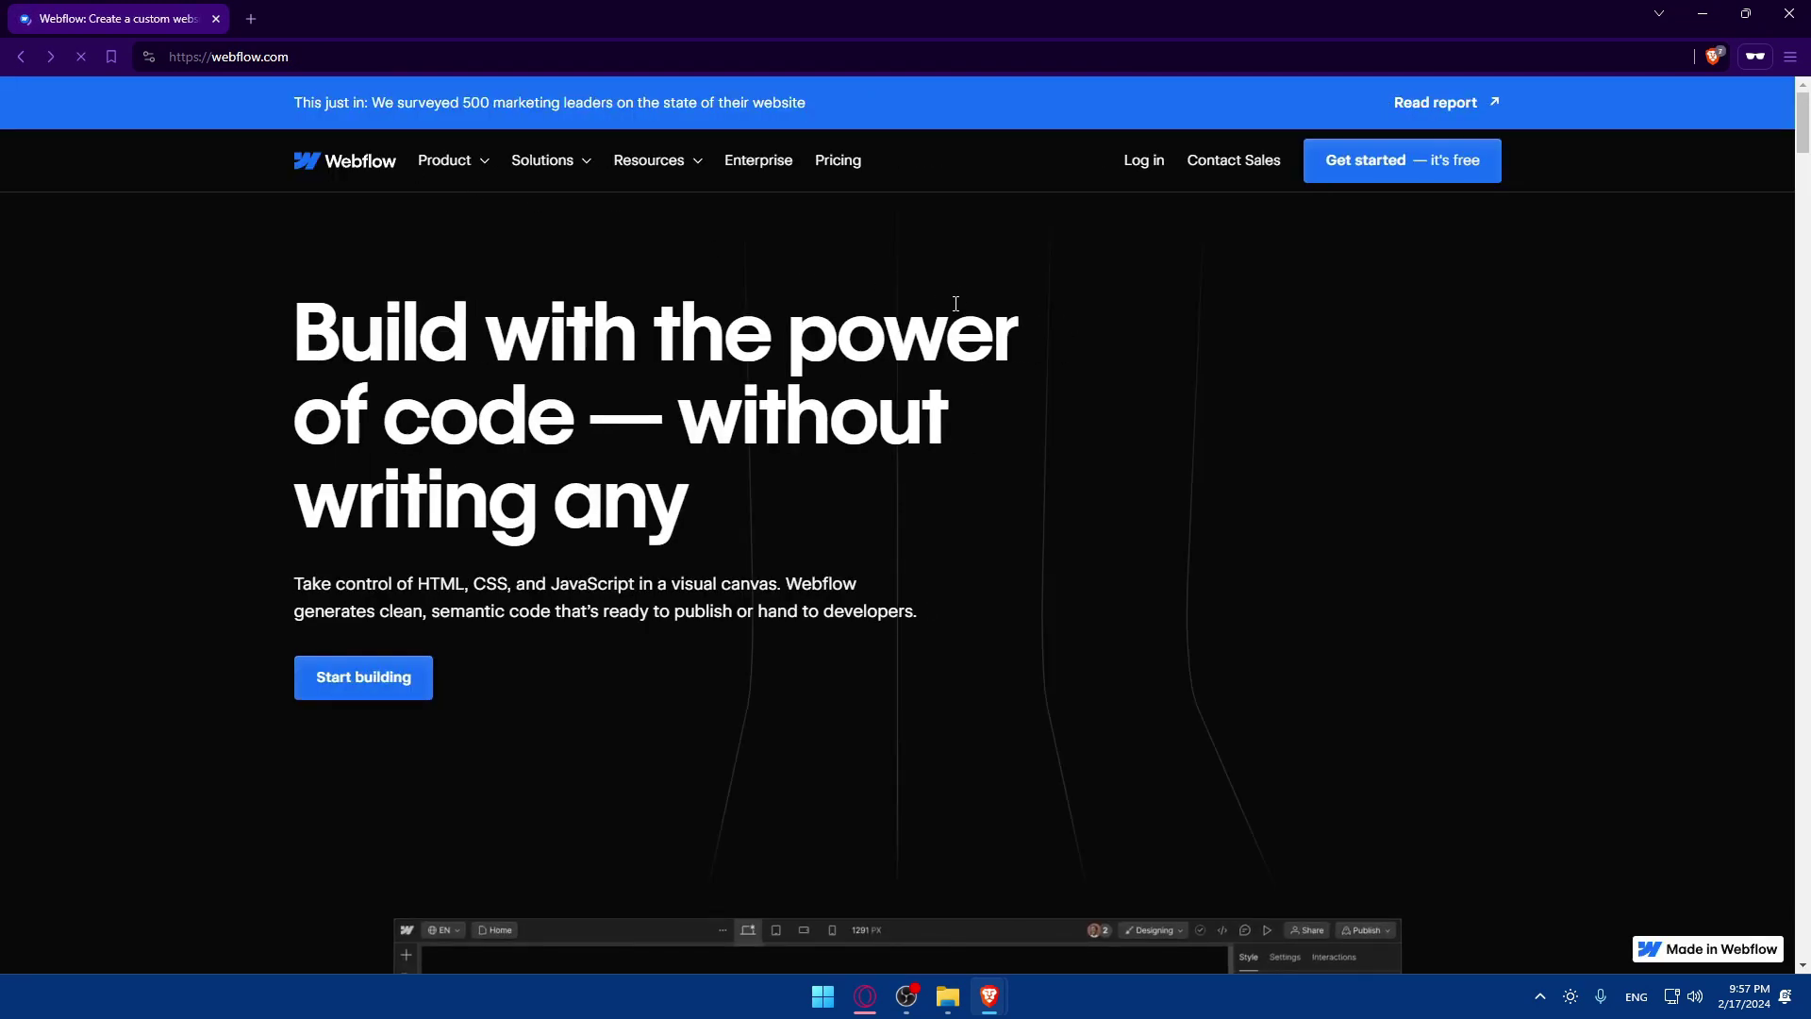
# Scroll the webflow.com homepage down to the 'We'll help you get started' section.
pyautogui.scroll(-10, 944, 300)
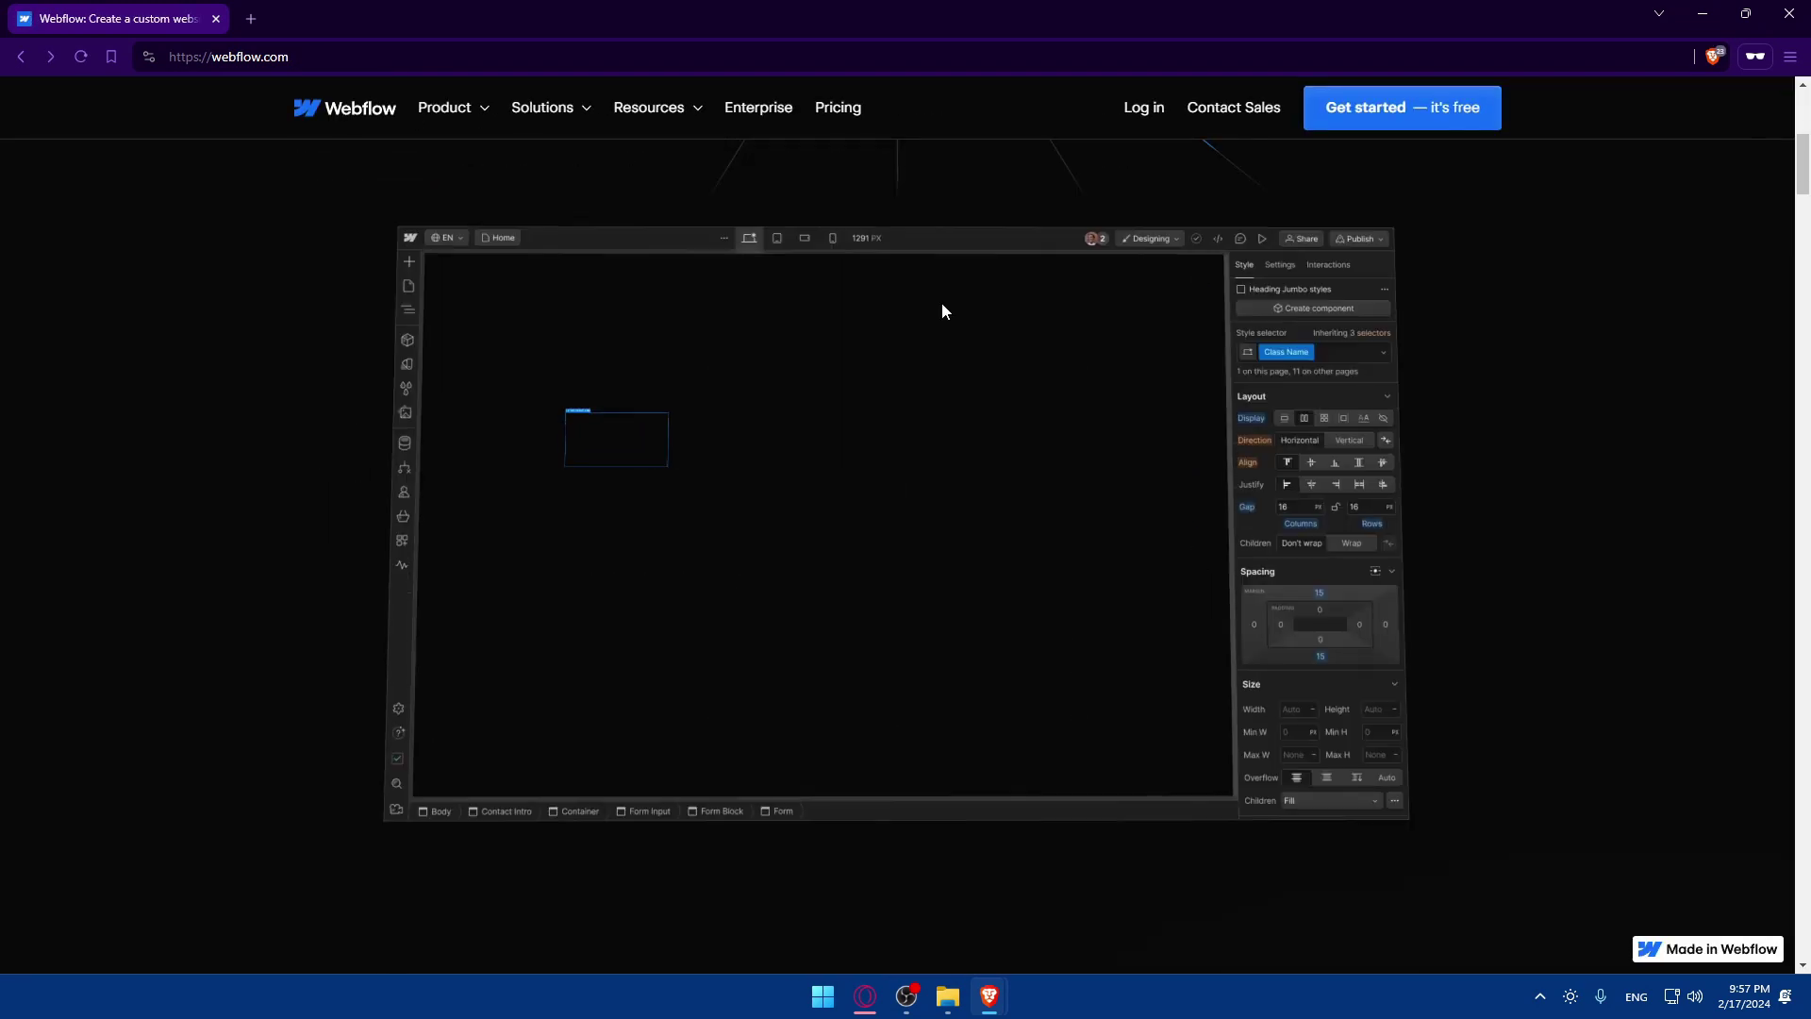
pyautogui.scroll(-8, 887, 337)
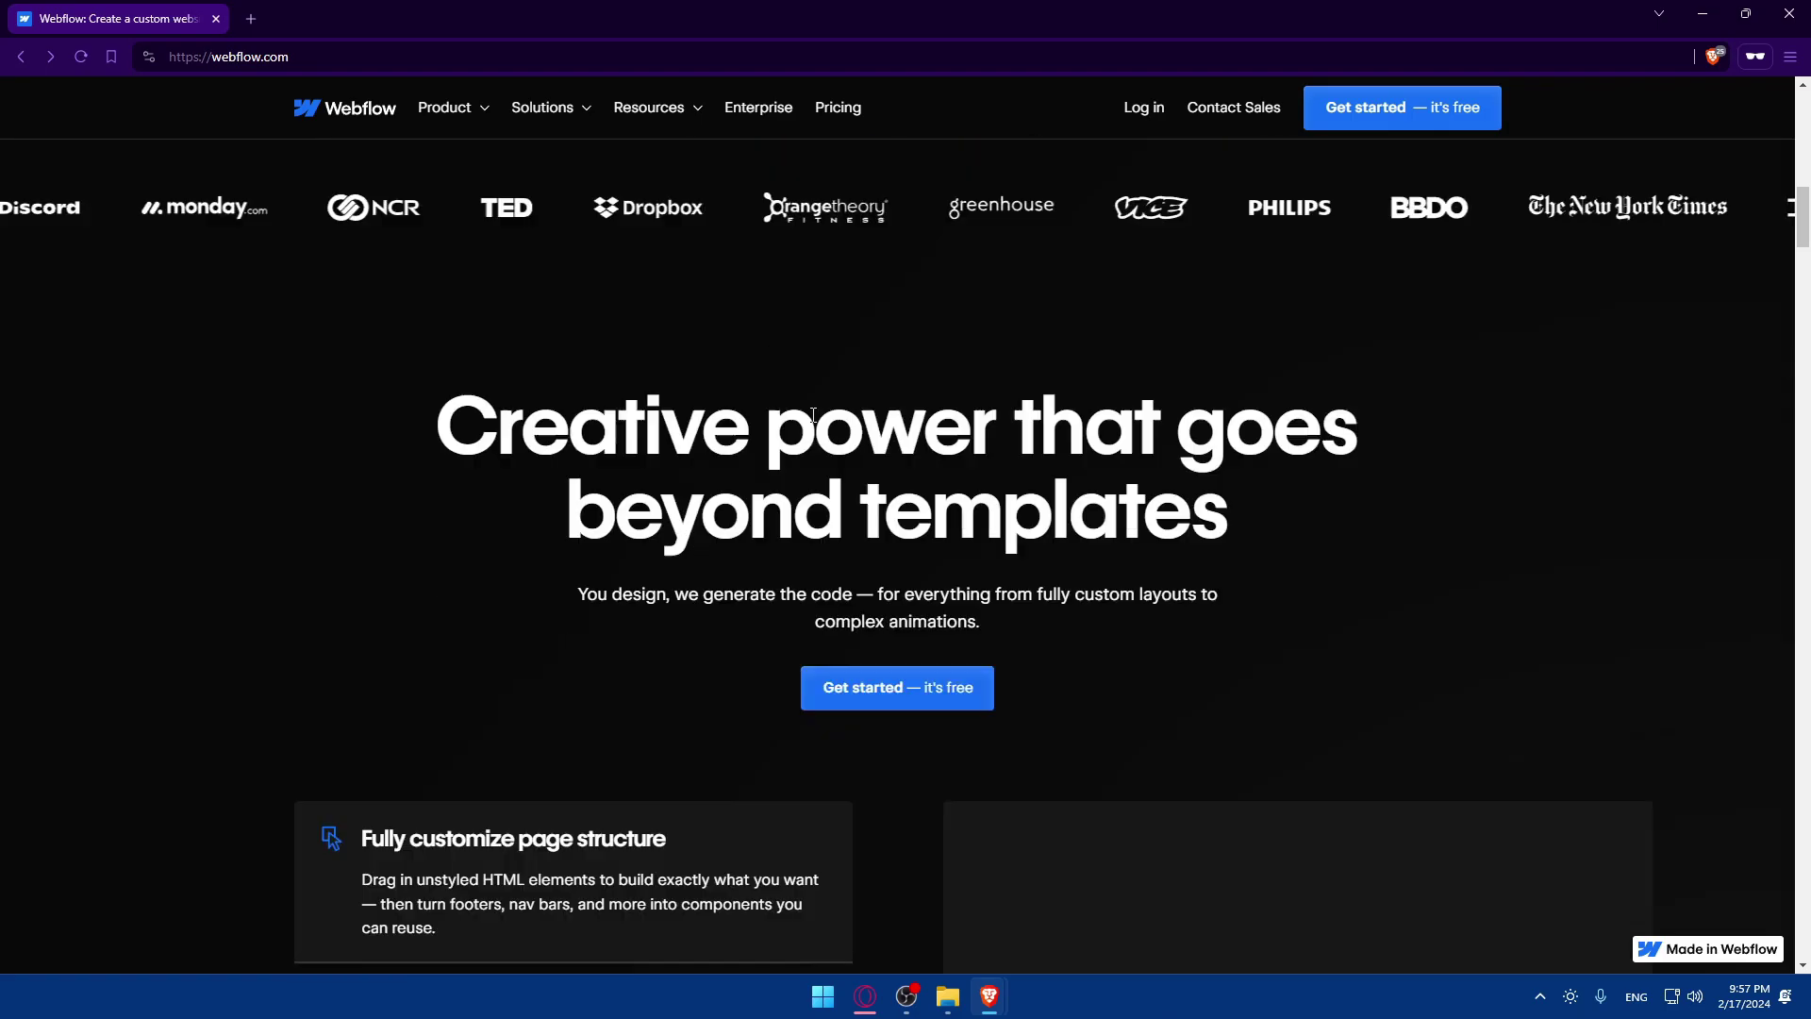
pyautogui.scroll(-8, 816, 422)
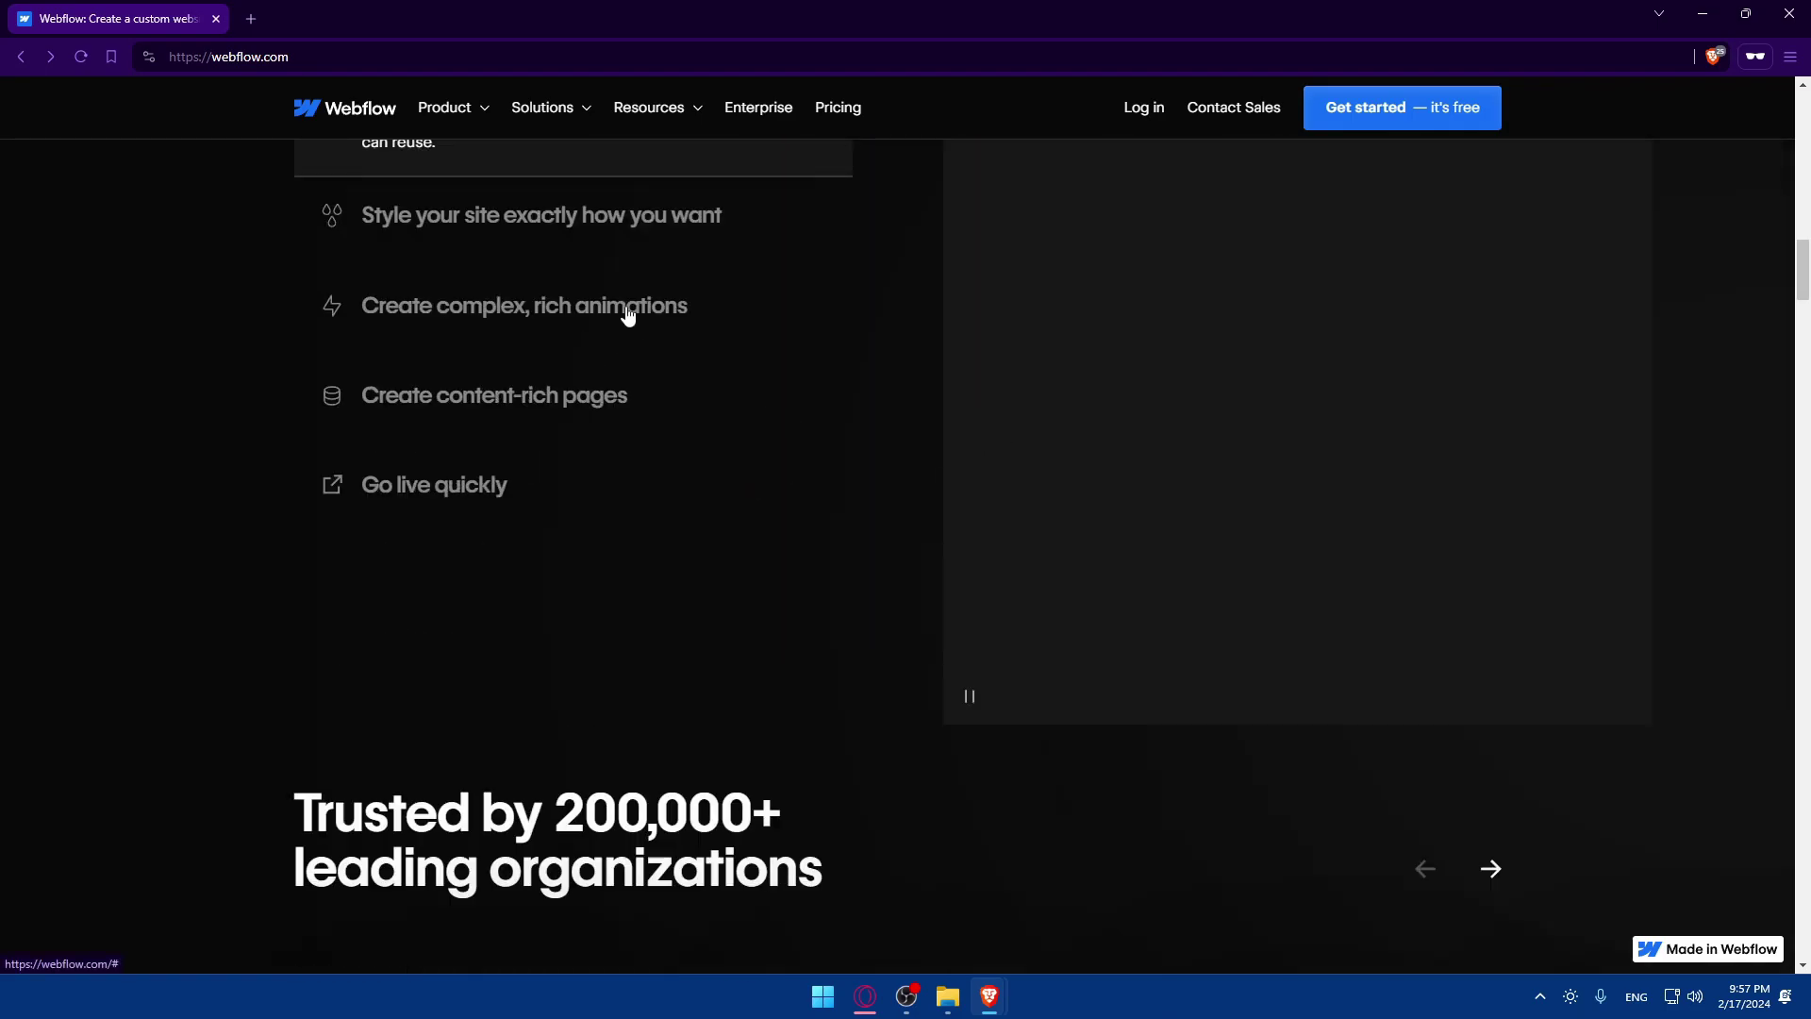
pyautogui.scroll(-5, 660, 434)
pyautogui.scroll(-8, 1047, 387)
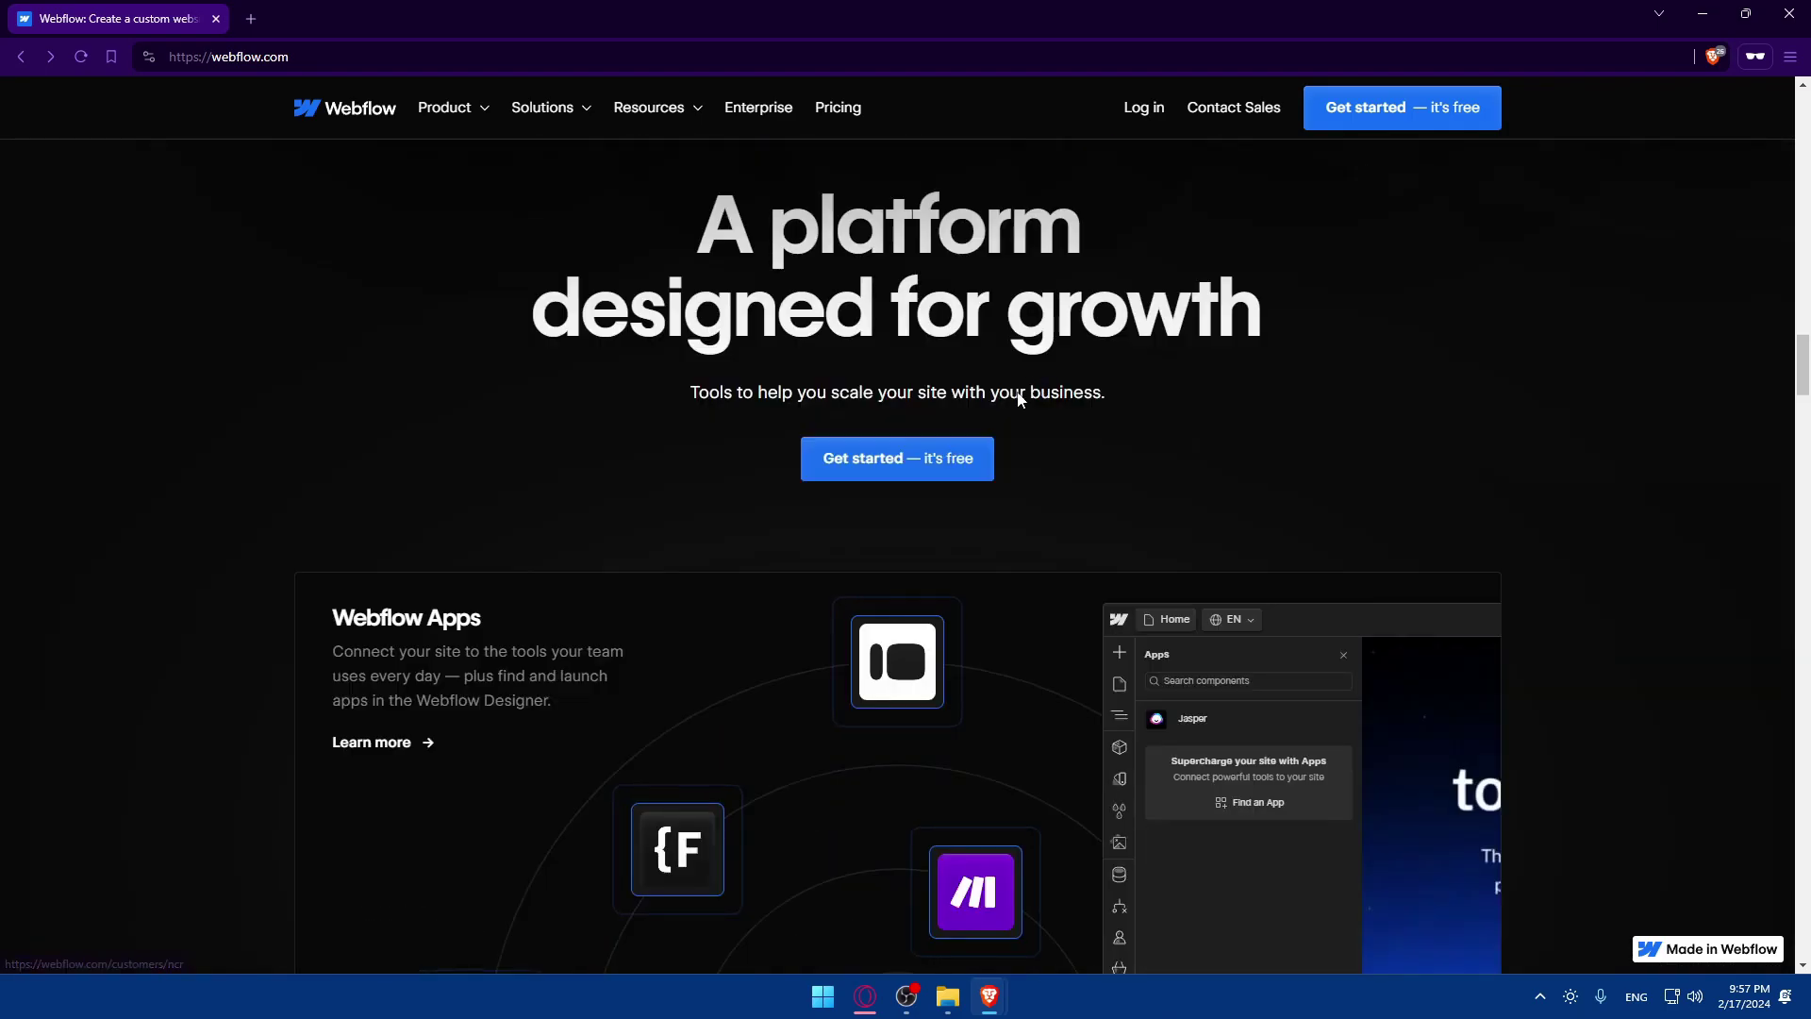
pyautogui.scroll(-2, 681, 392)
pyautogui.scroll(-8, 698, 382)
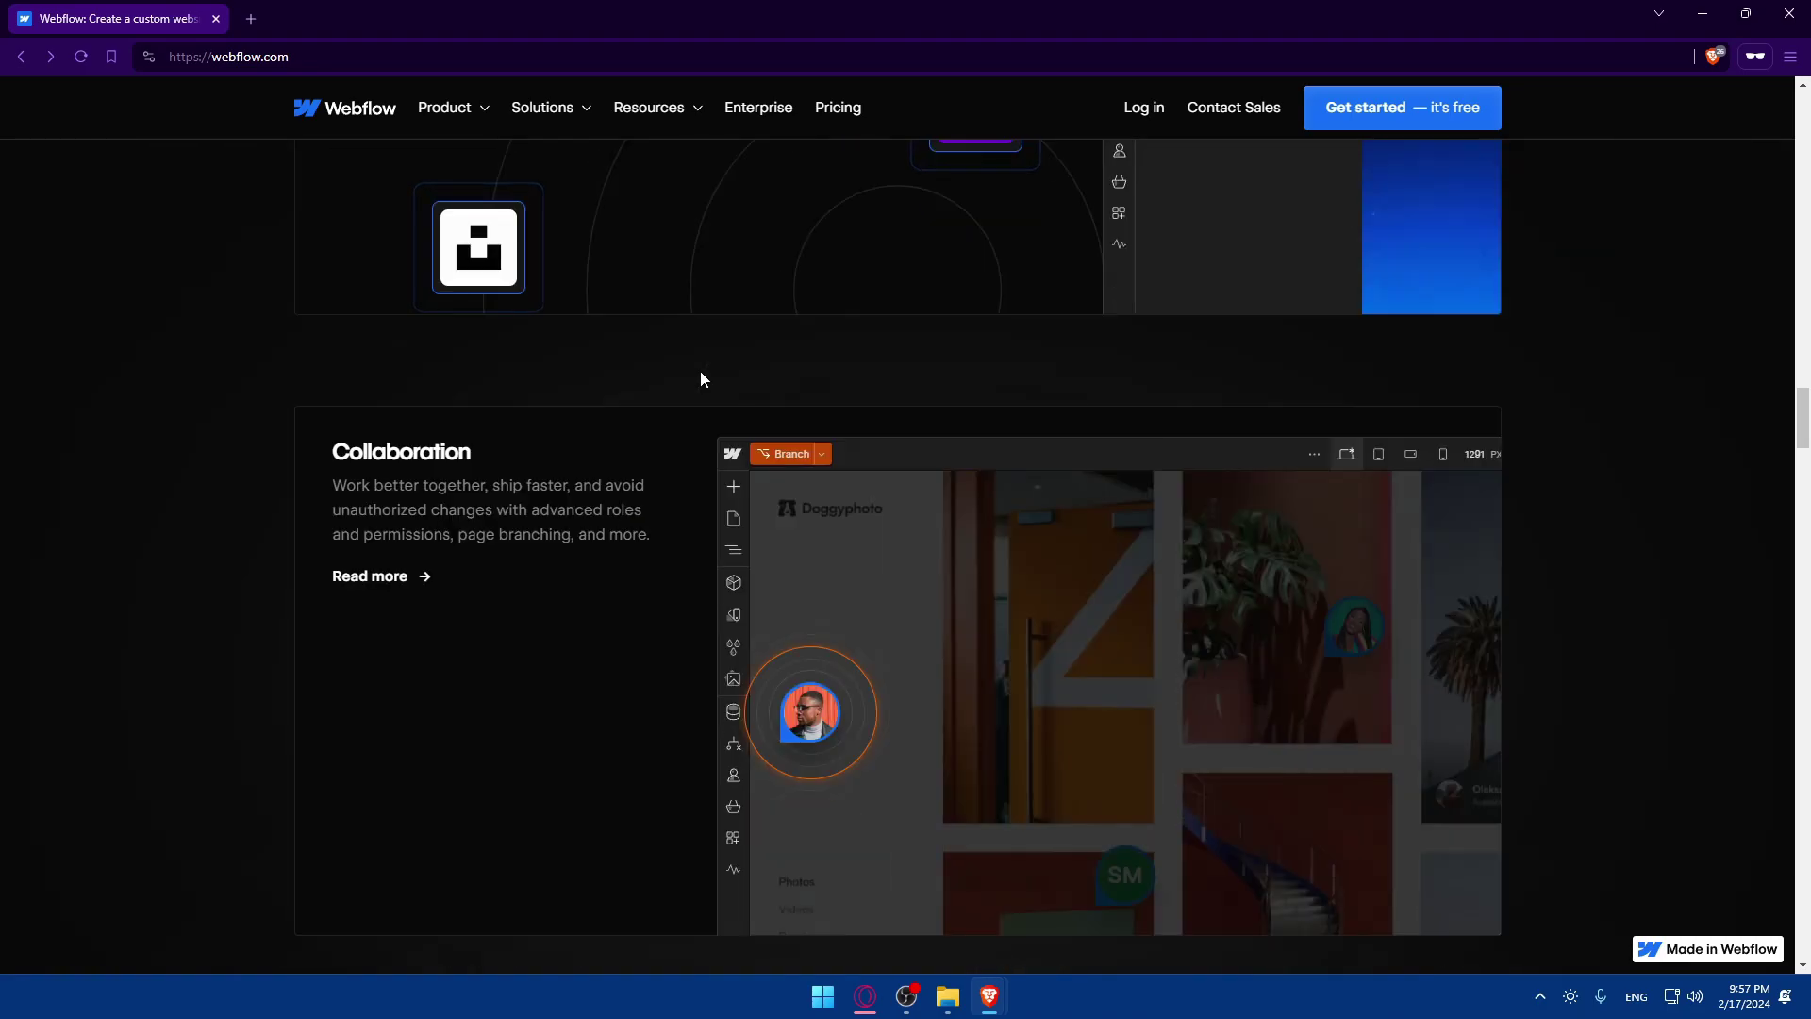
pyautogui.scroll(-3, 707, 368)
pyautogui.scroll(-5, 712, 360)
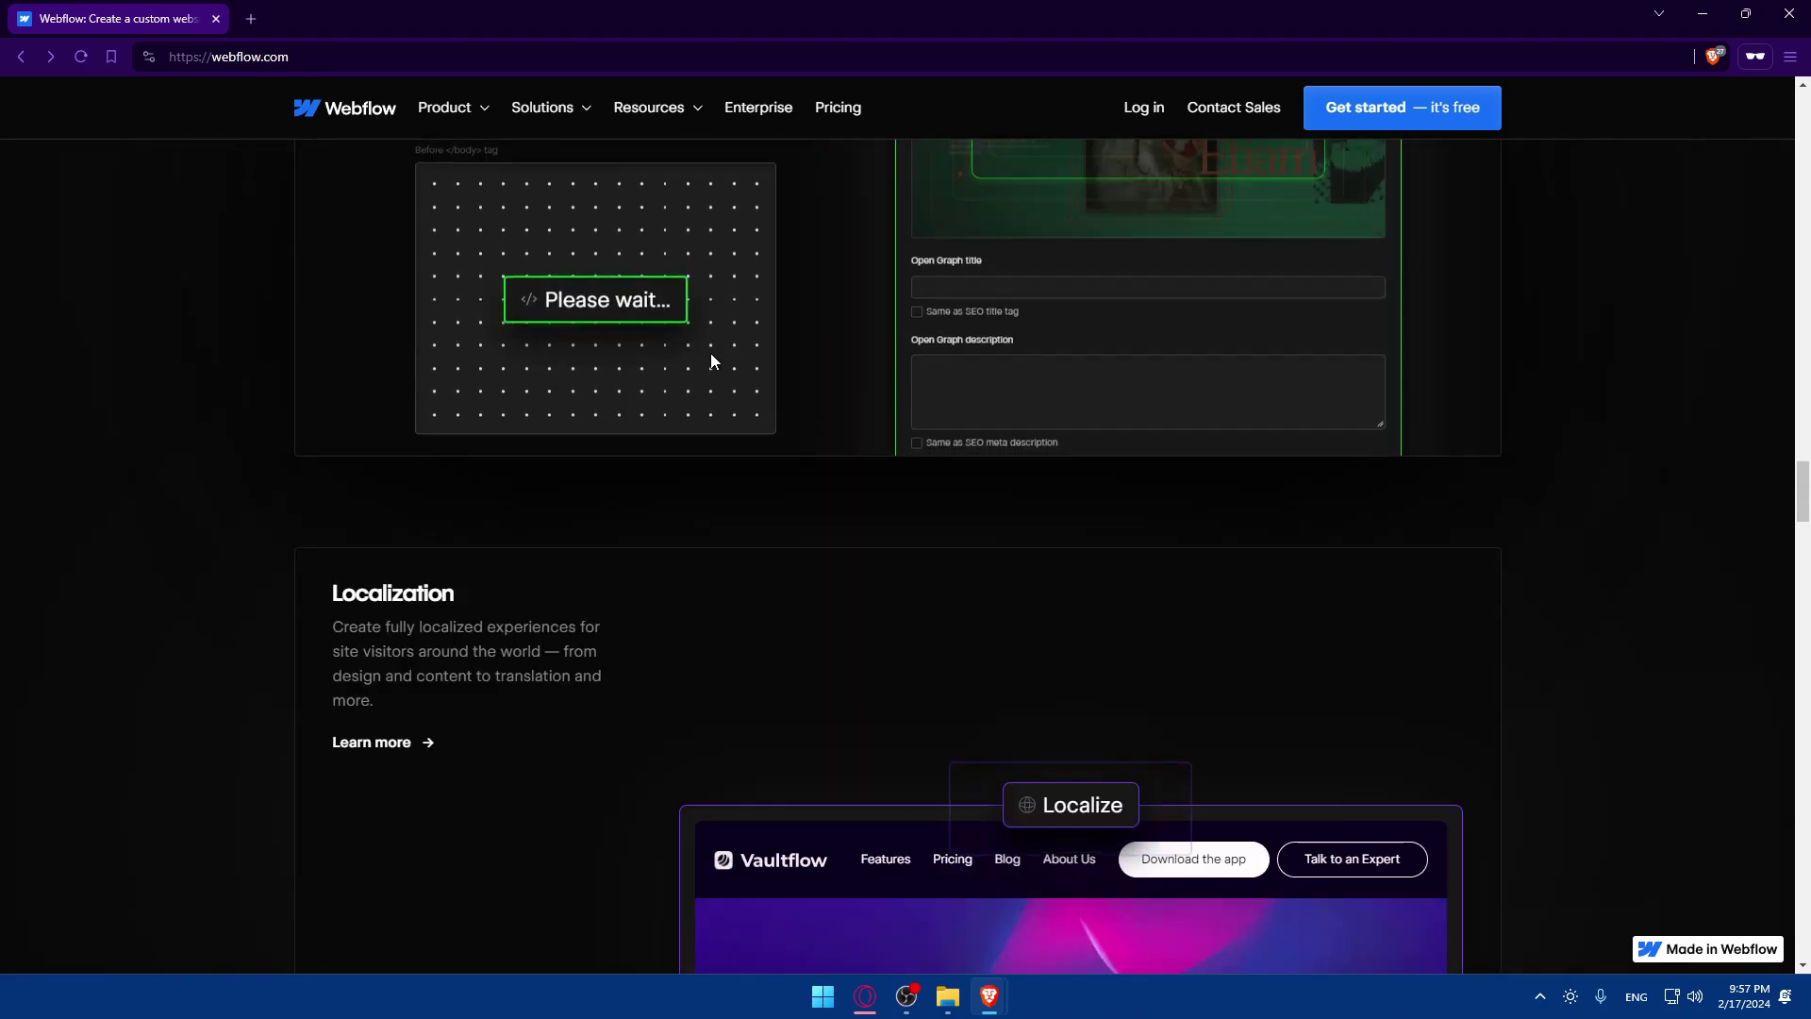
pyautogui.scroll(5, 713, 360)
pyautogui.scroll(8, 709, 339)
pyautogui.scroll(-20, 811, 321)
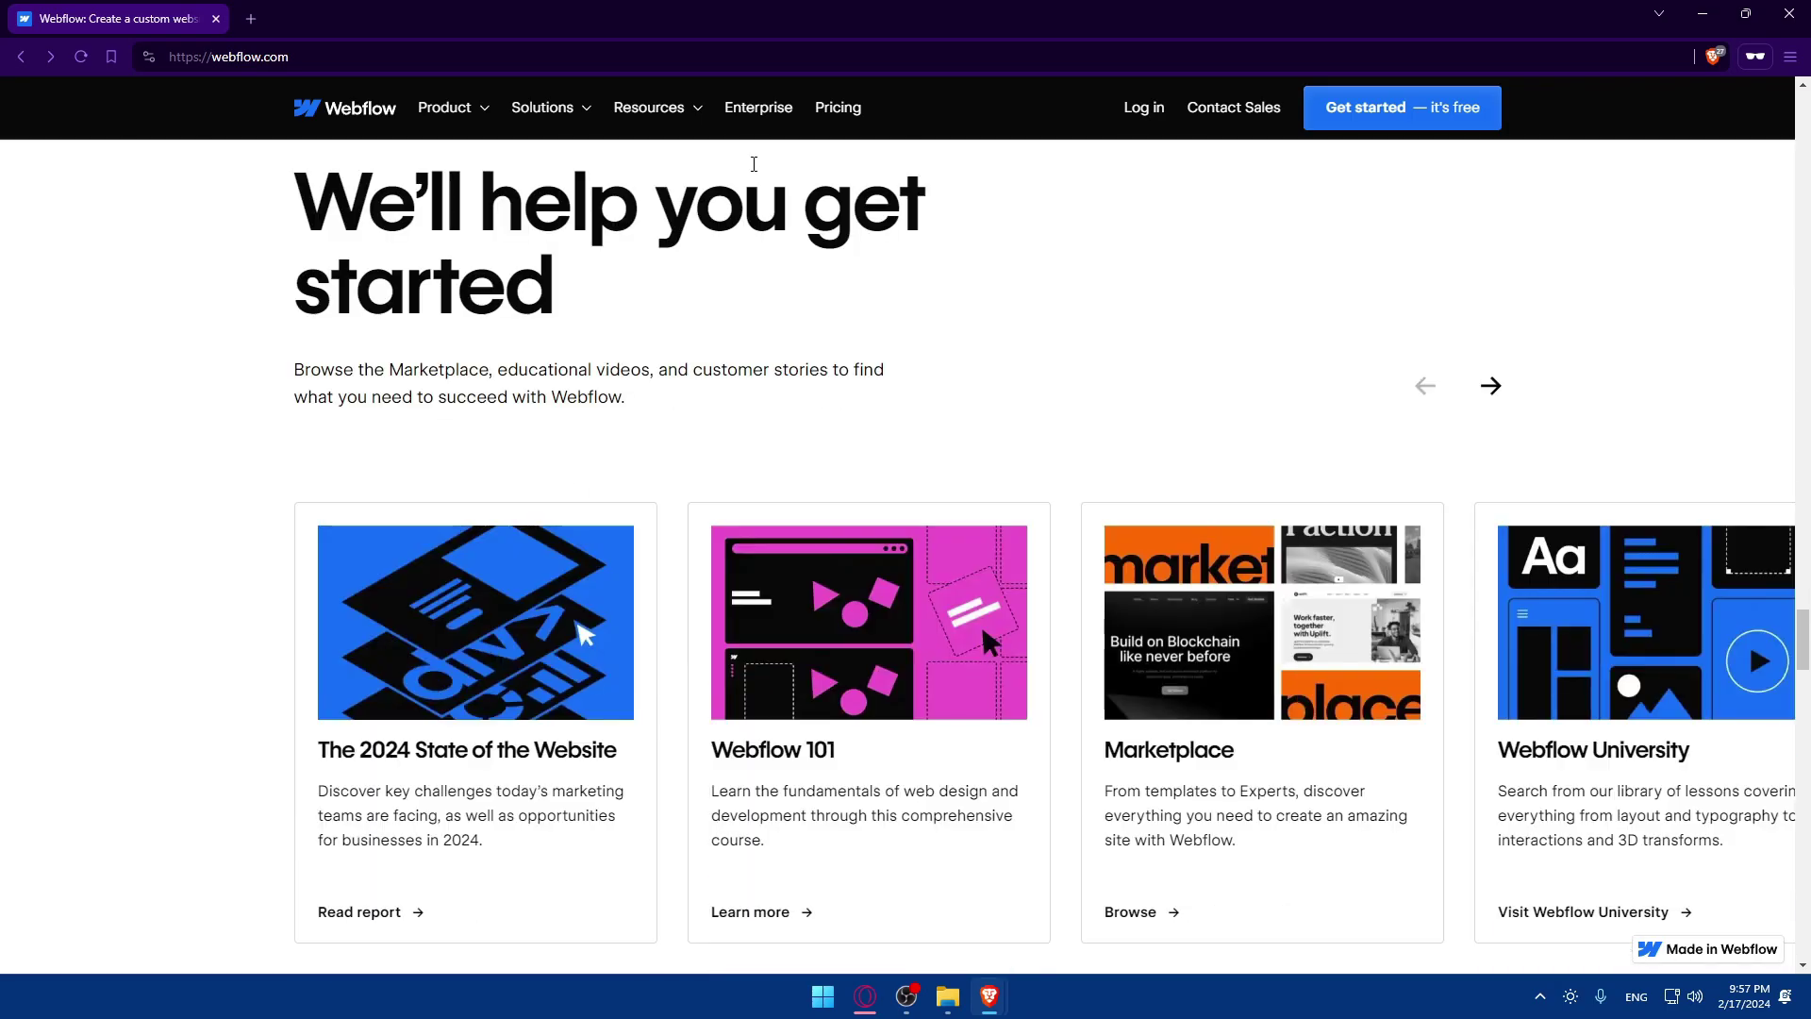
# View Webflow's general site plan prices billed monthly on the Pricing page.
pyautogui.click(839, 108)
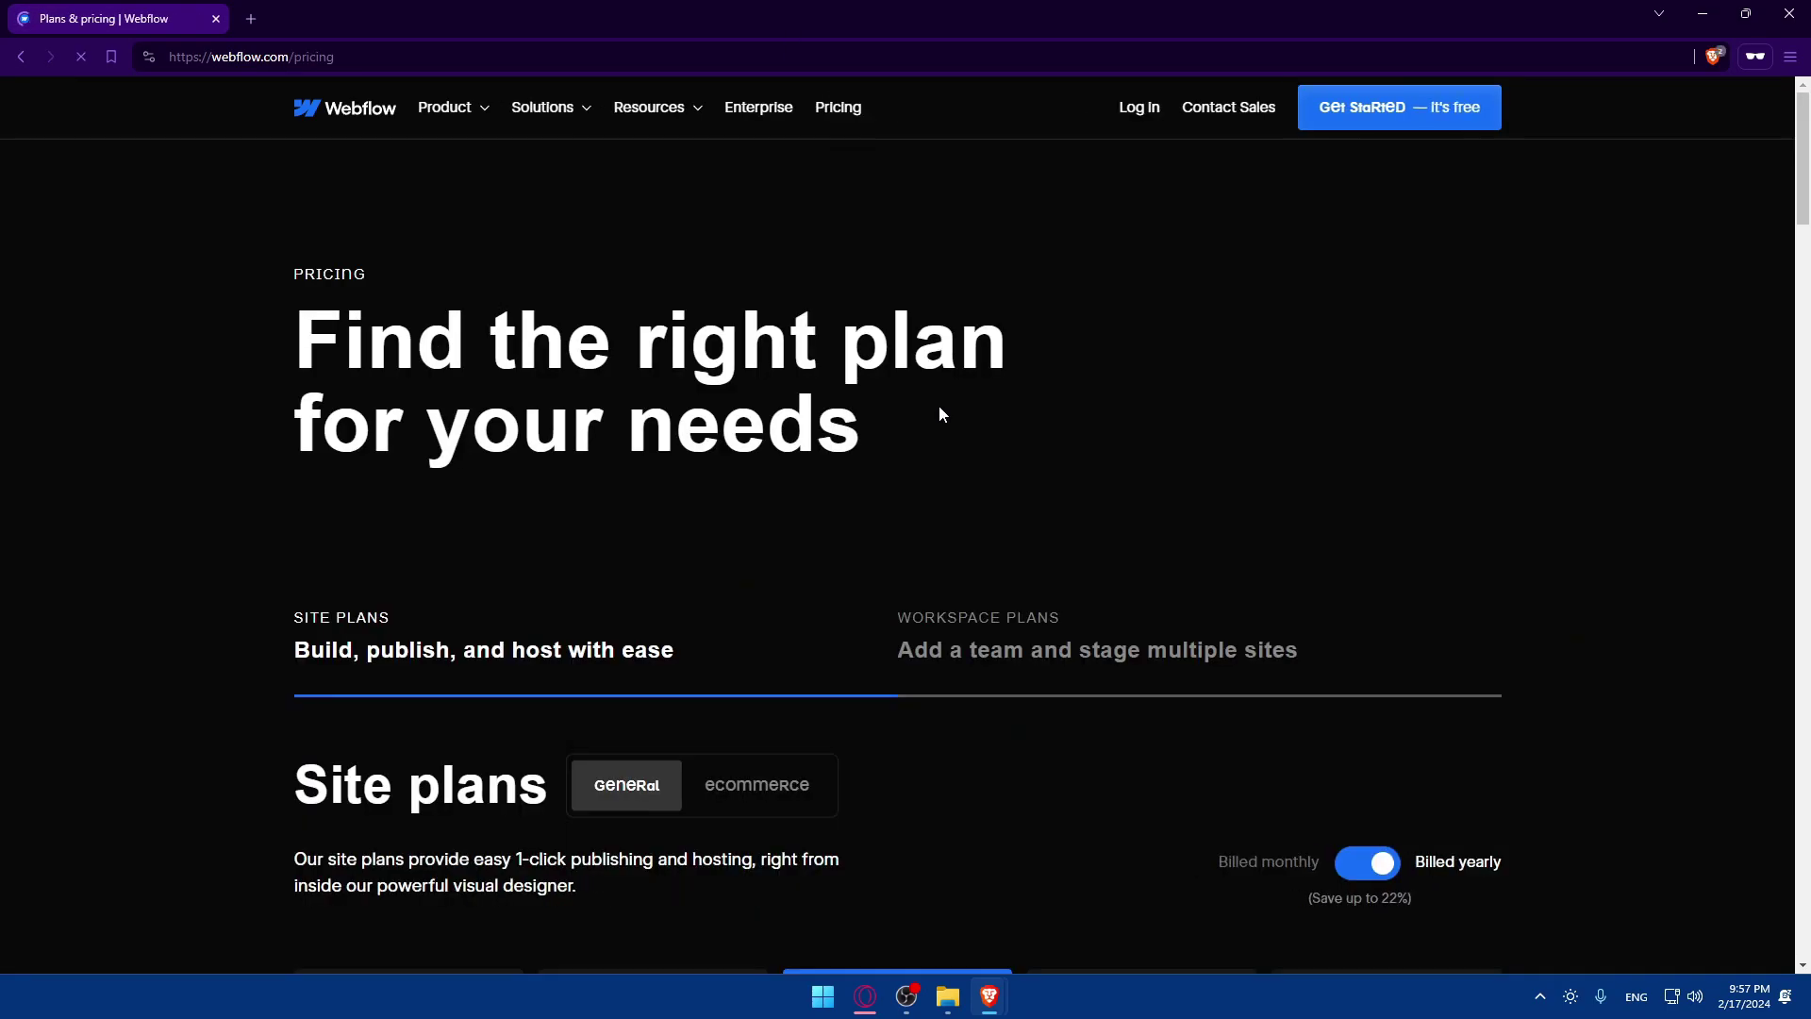
pyautogui.scroll(-5, 934, 410)
pyautogui.scroll(-3, 925, 423)
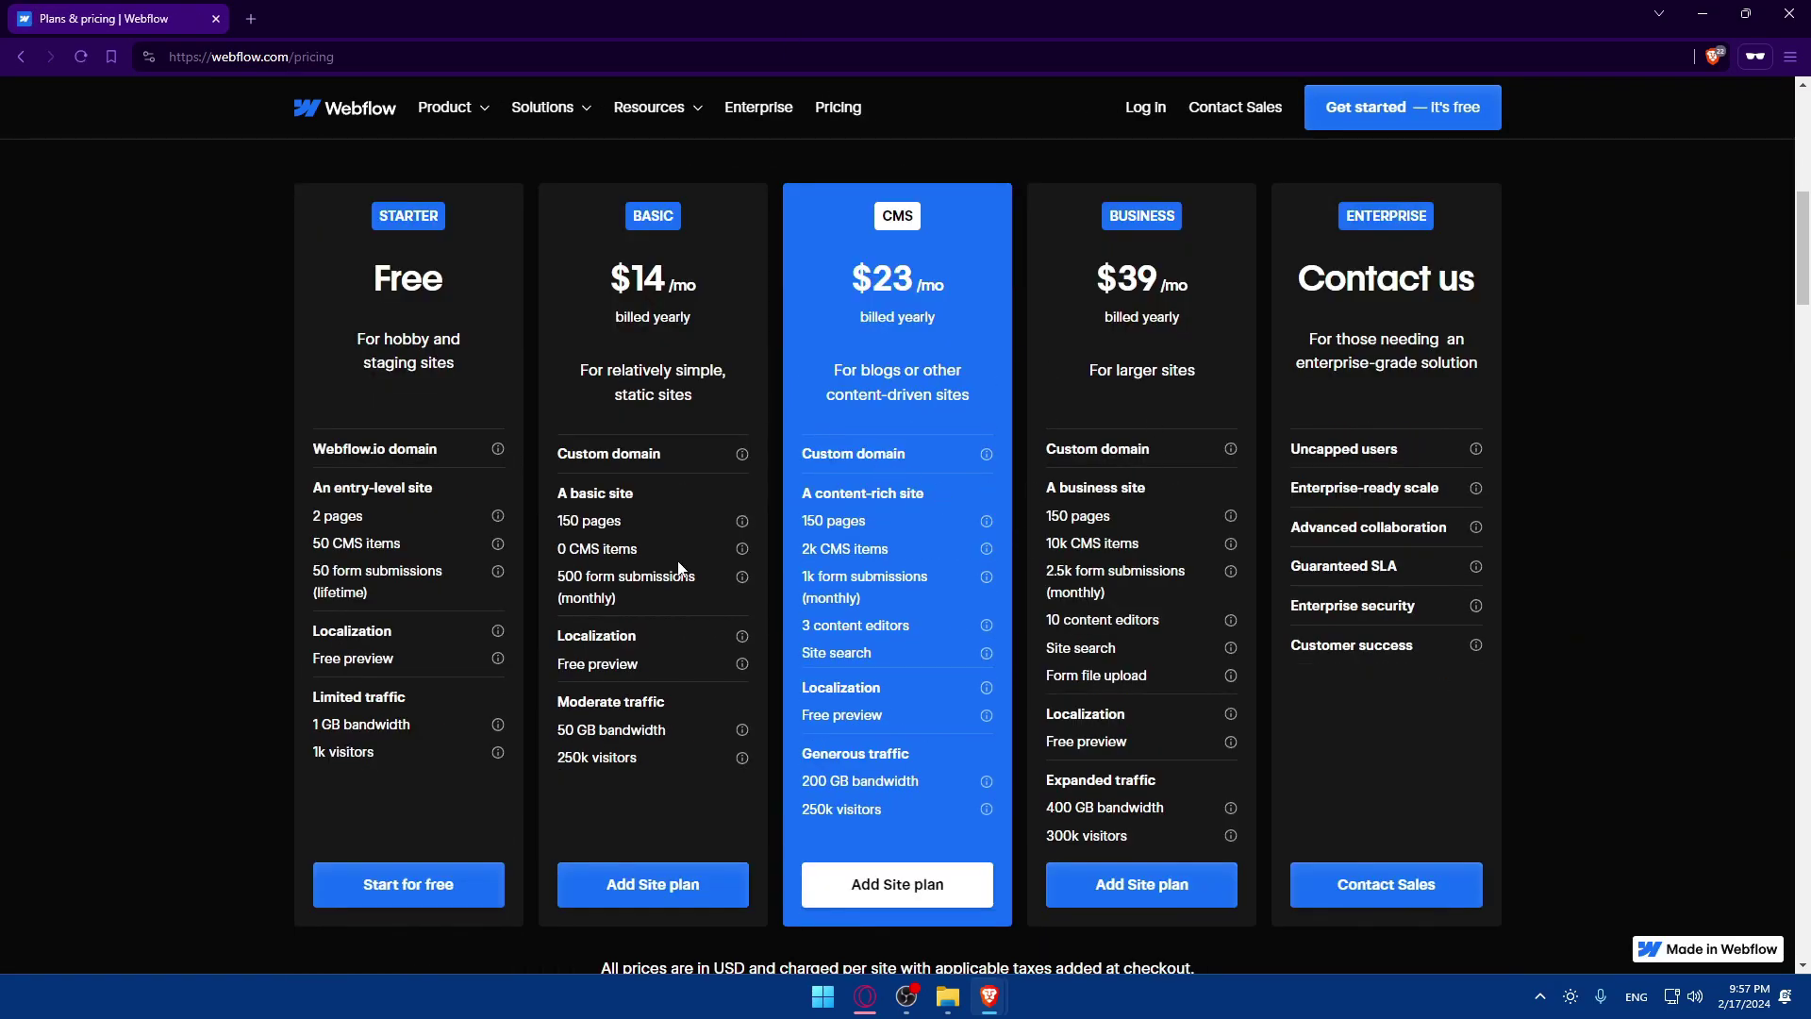
pyautogui.scroll(3, 1071, 477)
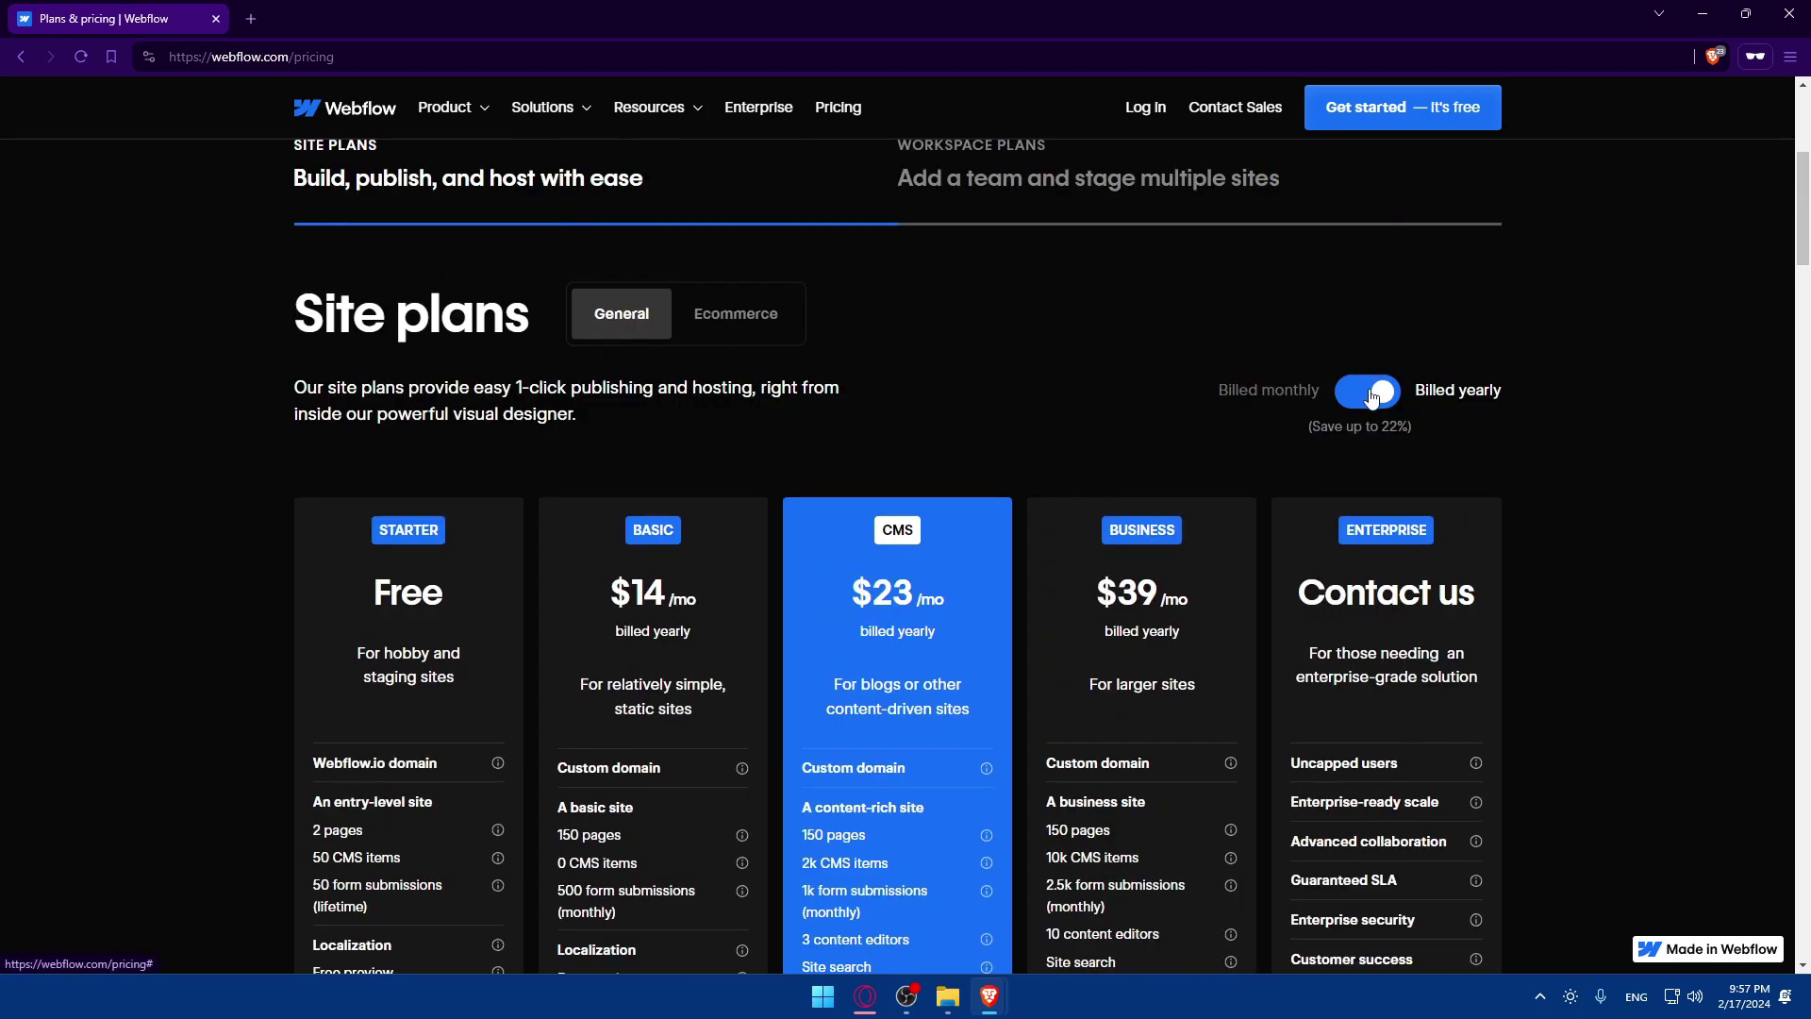
pyautogui.click(1367, 391)
# Show the Ecommerce site plans with monthly billing prices.
pyautogui.click(793, 317)
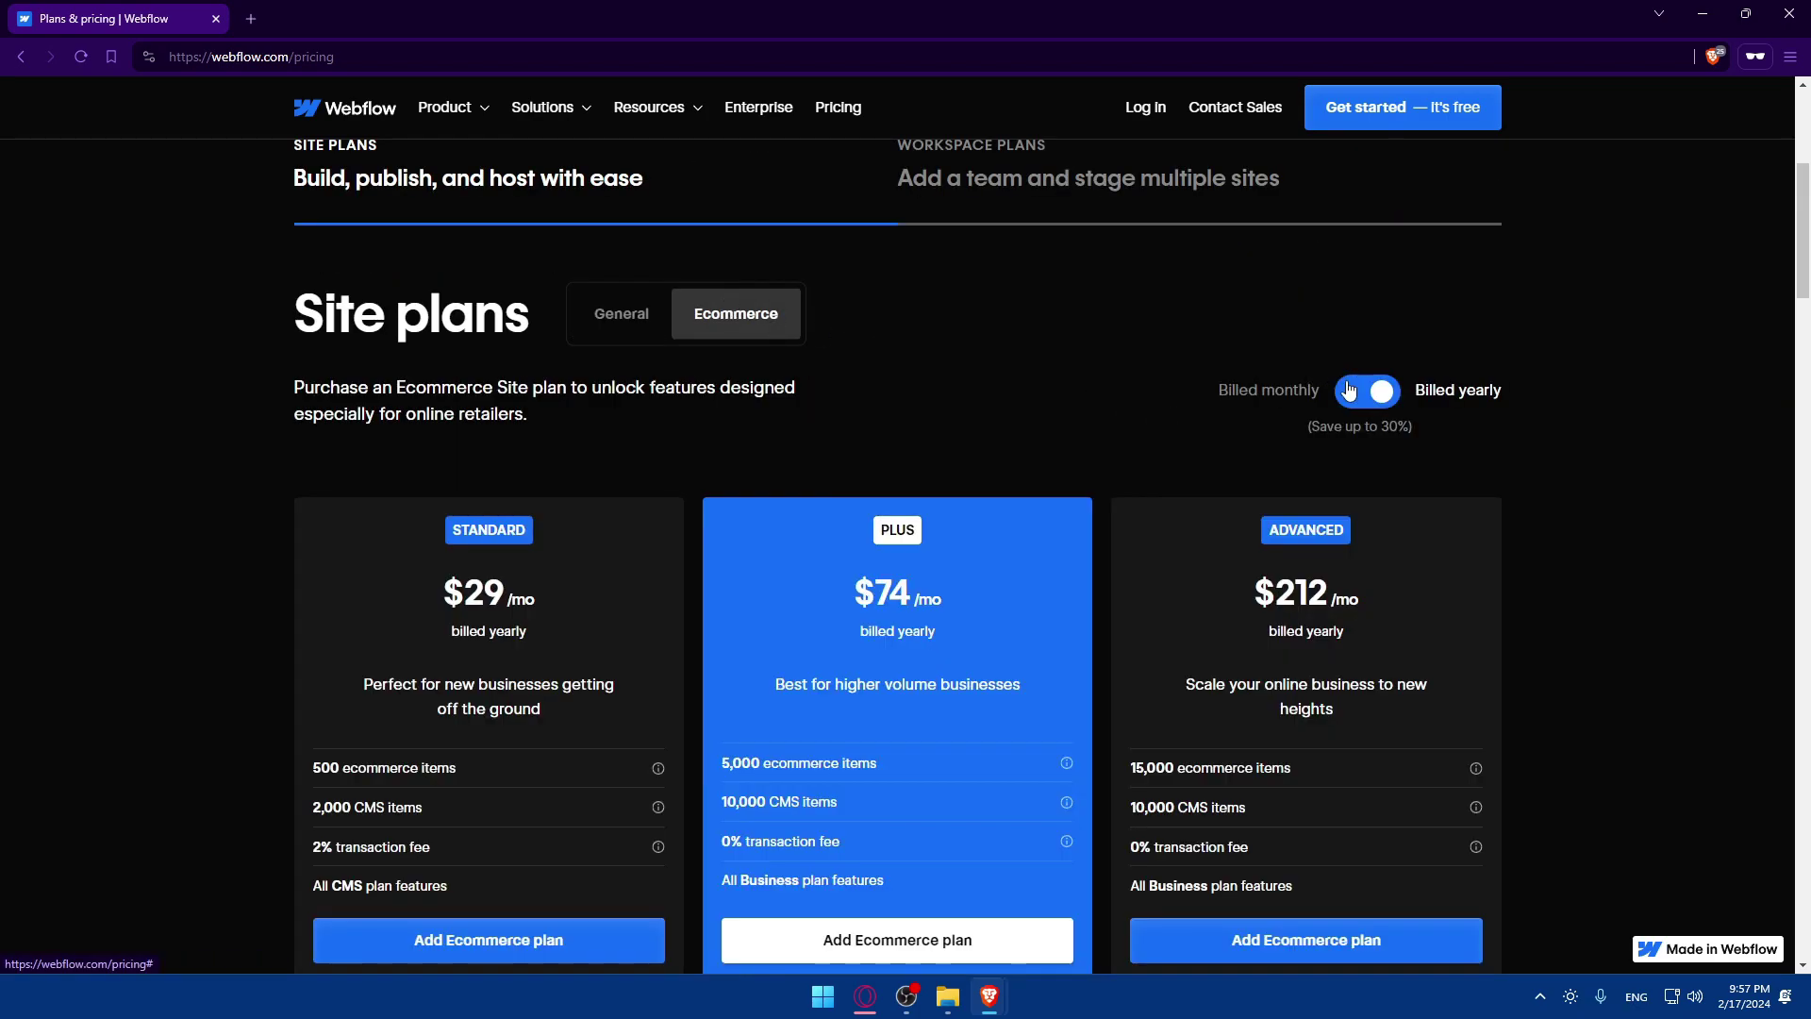
pyautogui.scroll(-2, 1349, 391)
pyautogui.click(1368, 236)
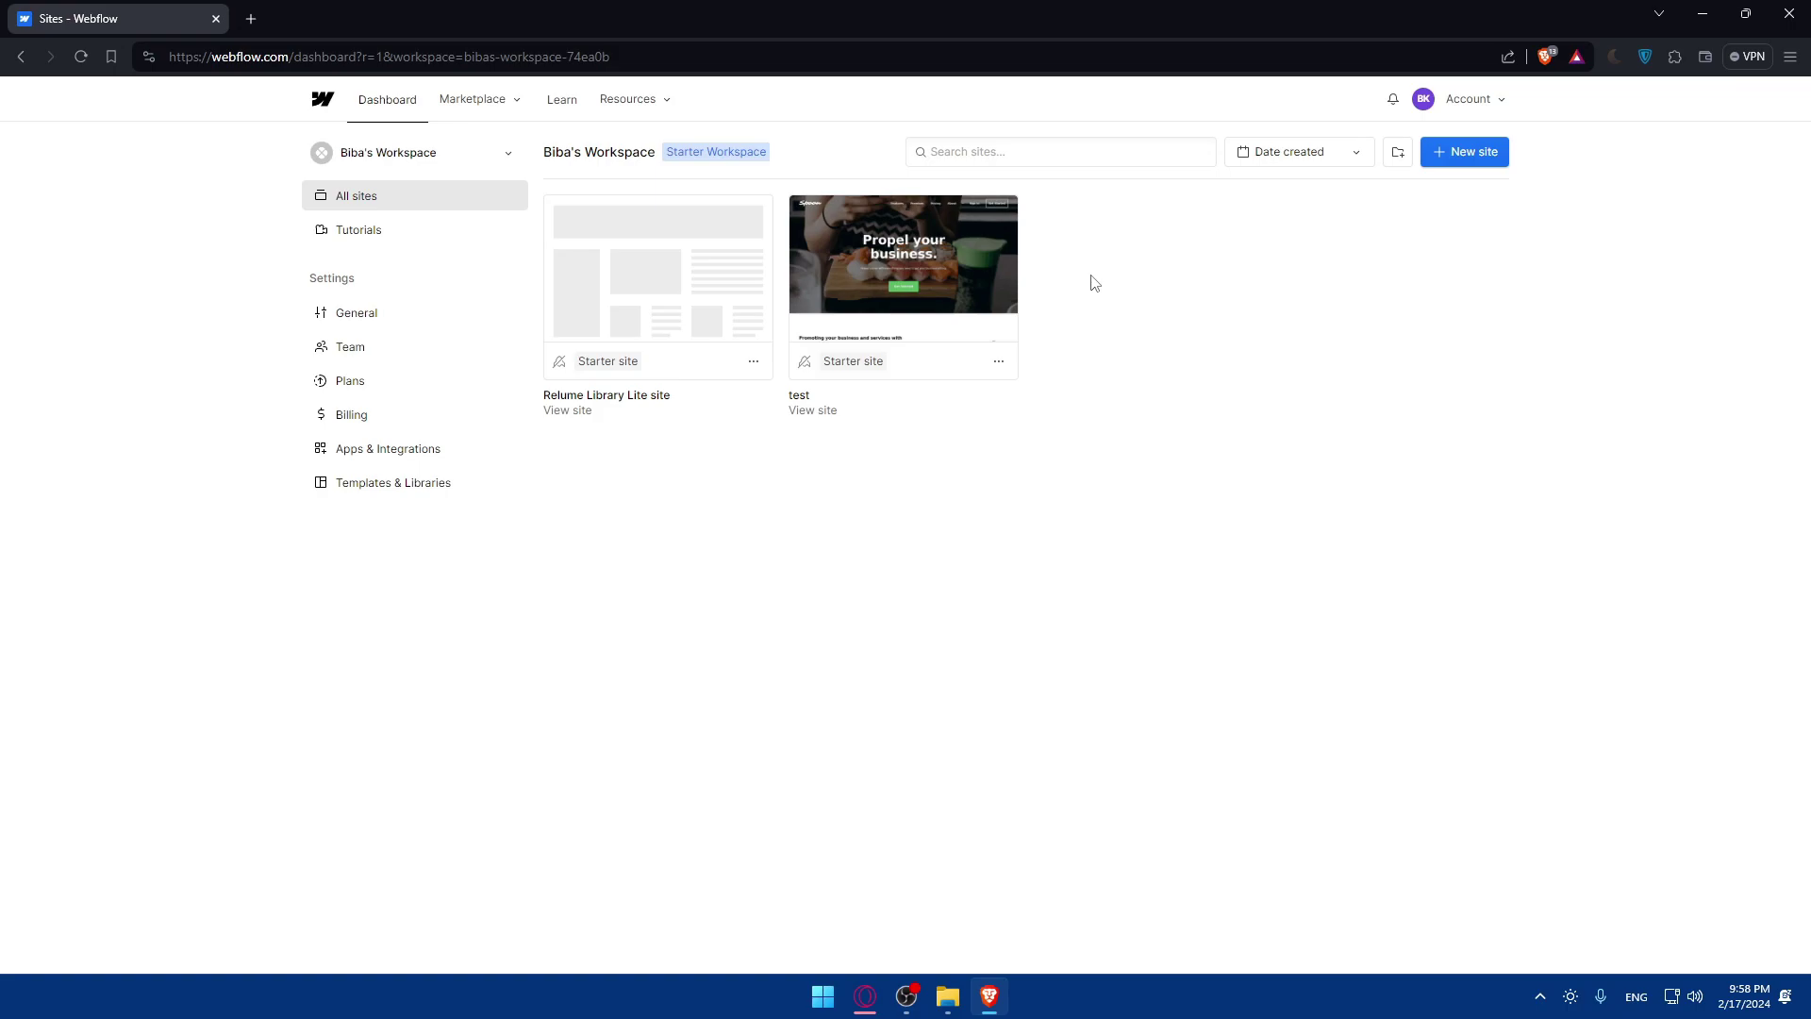
# Launch the 'test' site from the dashboard into the Designer, showing the Spoon hero.
pyautogui.click(932, 265)
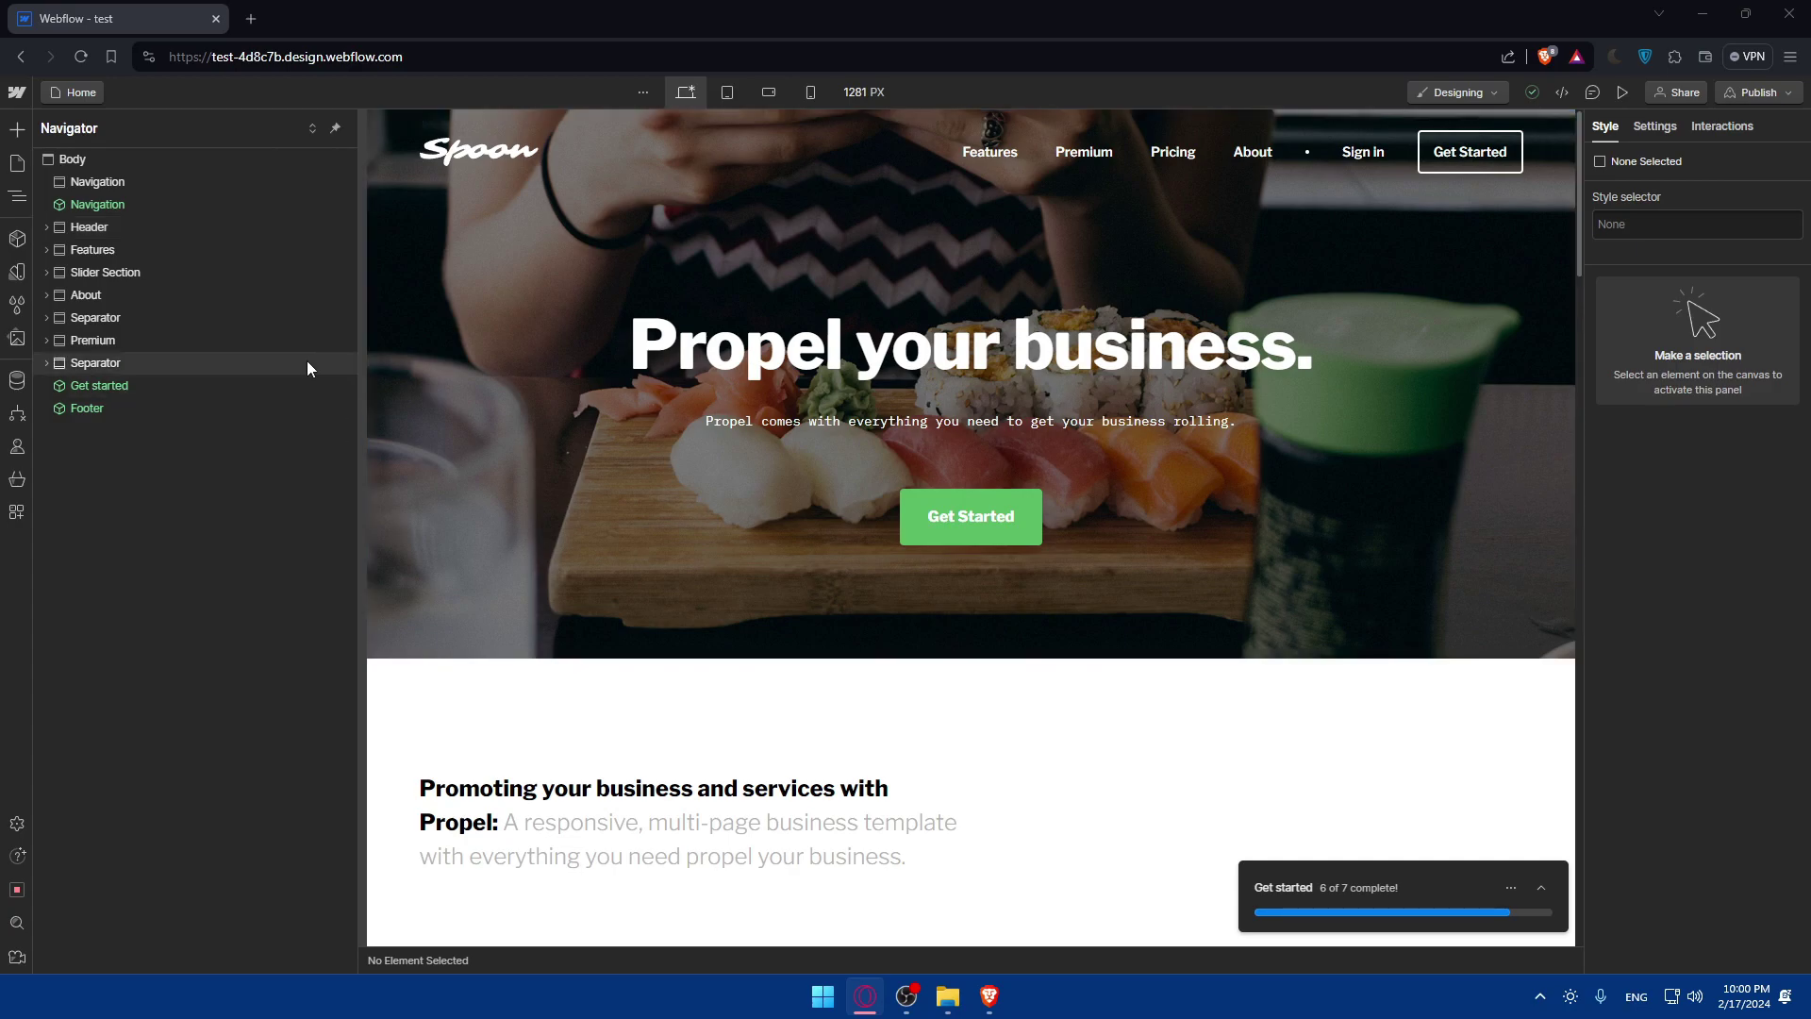
# Switch the Designer to the Premium page from the Pages list.
pyautogui.scroll(-10, 943, 370)
pyautogui.scroll(-5, 1016, 421)
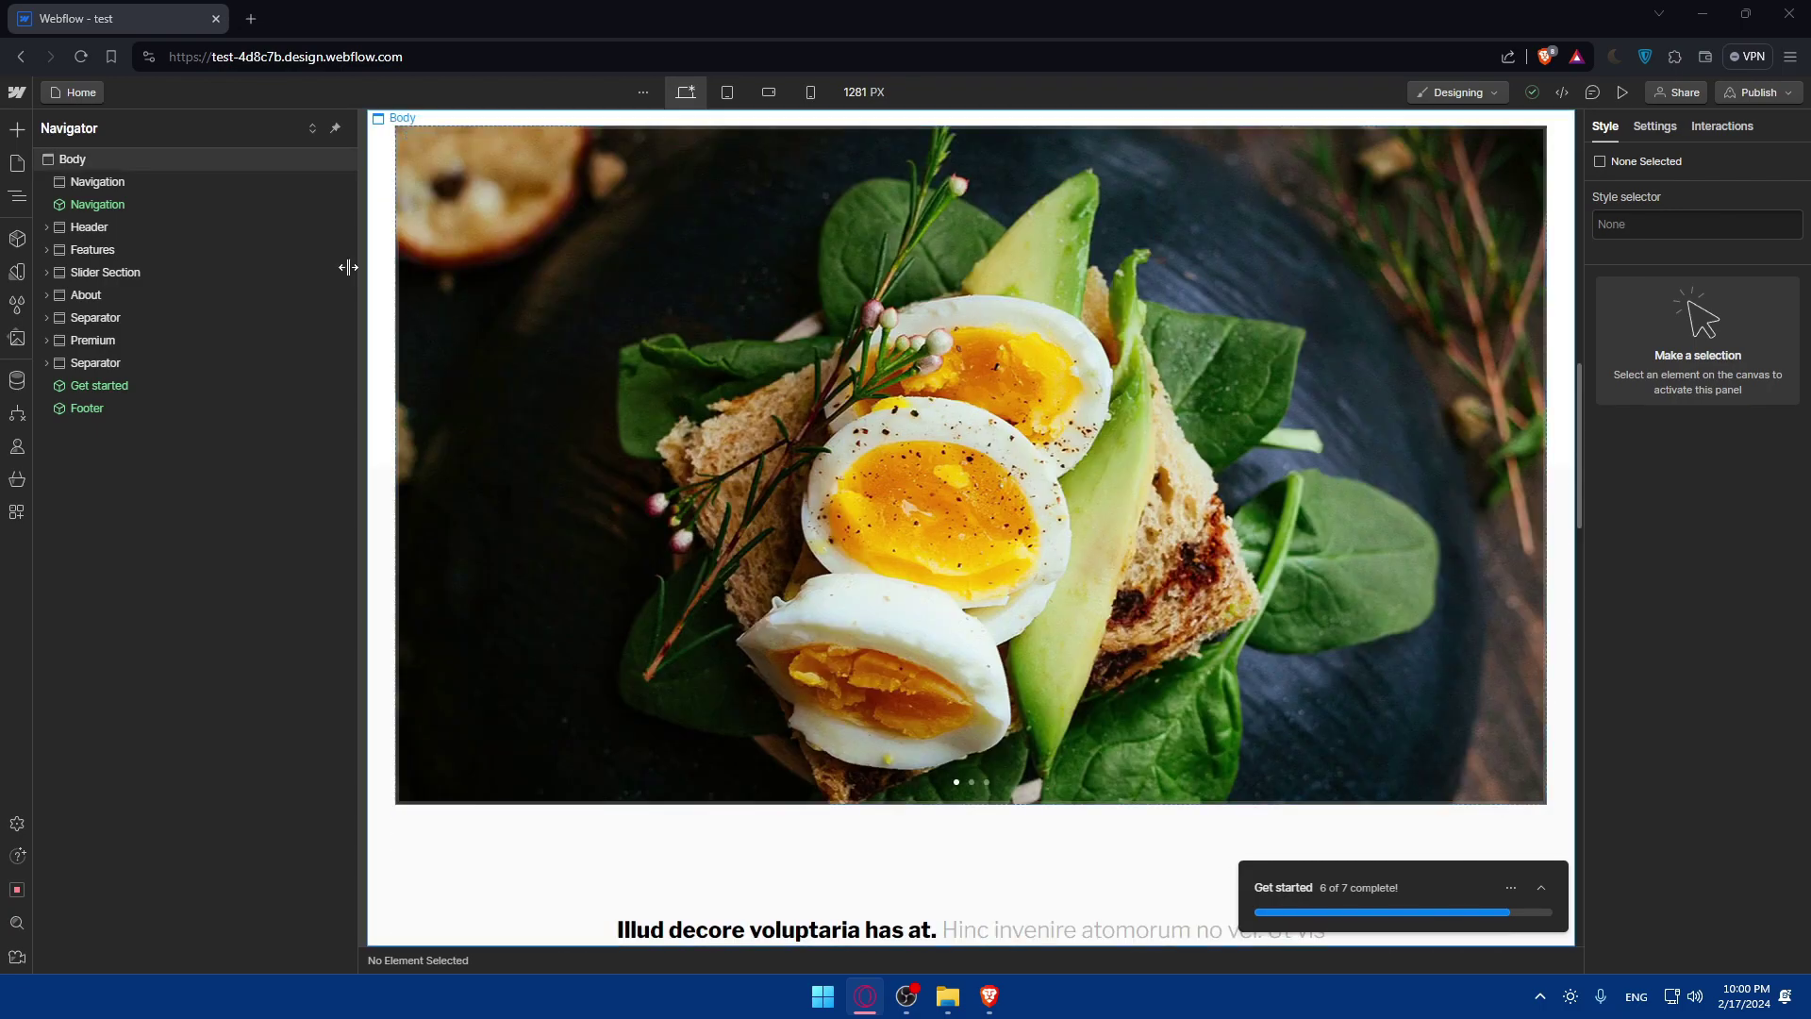
pyautogui.click(18, 166)
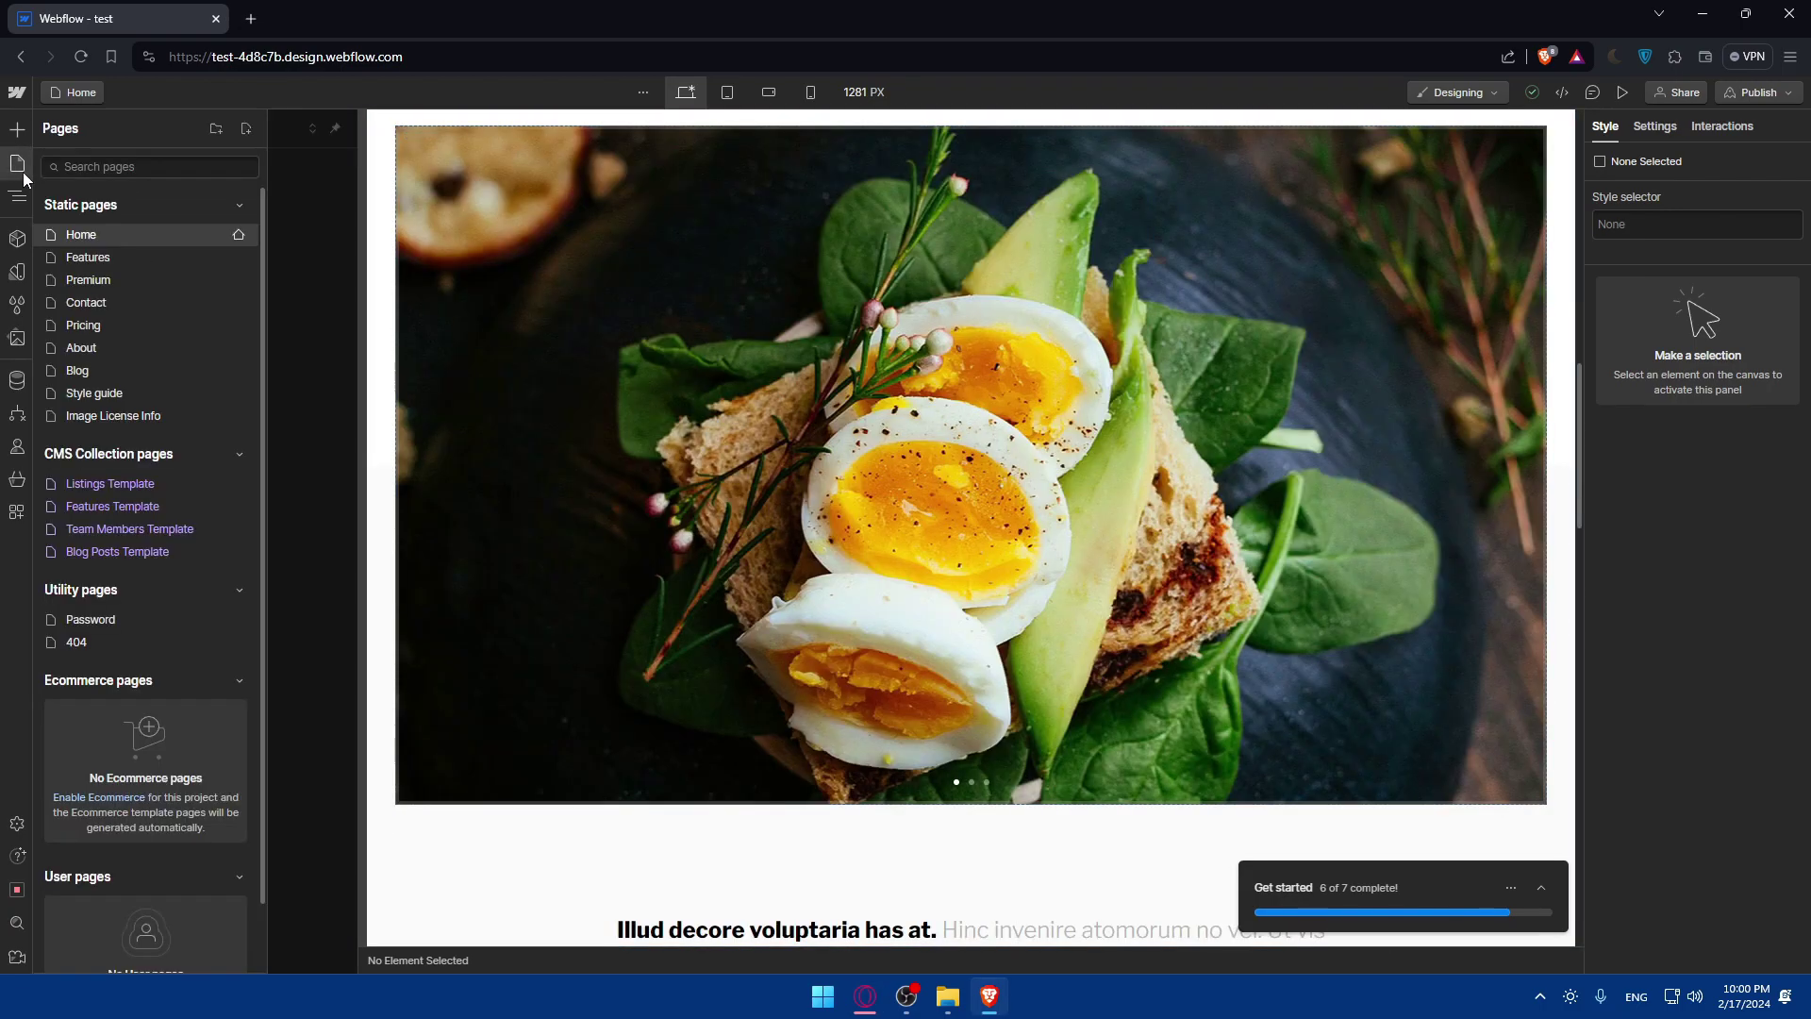
pyautogui.click(111, 280)
# Select the 'Pro ad constituto el' Div Block and expand it to show its H3 and Paragraph.
pyautogui.scroll(-5, 981, 425)
pyautogui.scroll(-5, 954, 433)
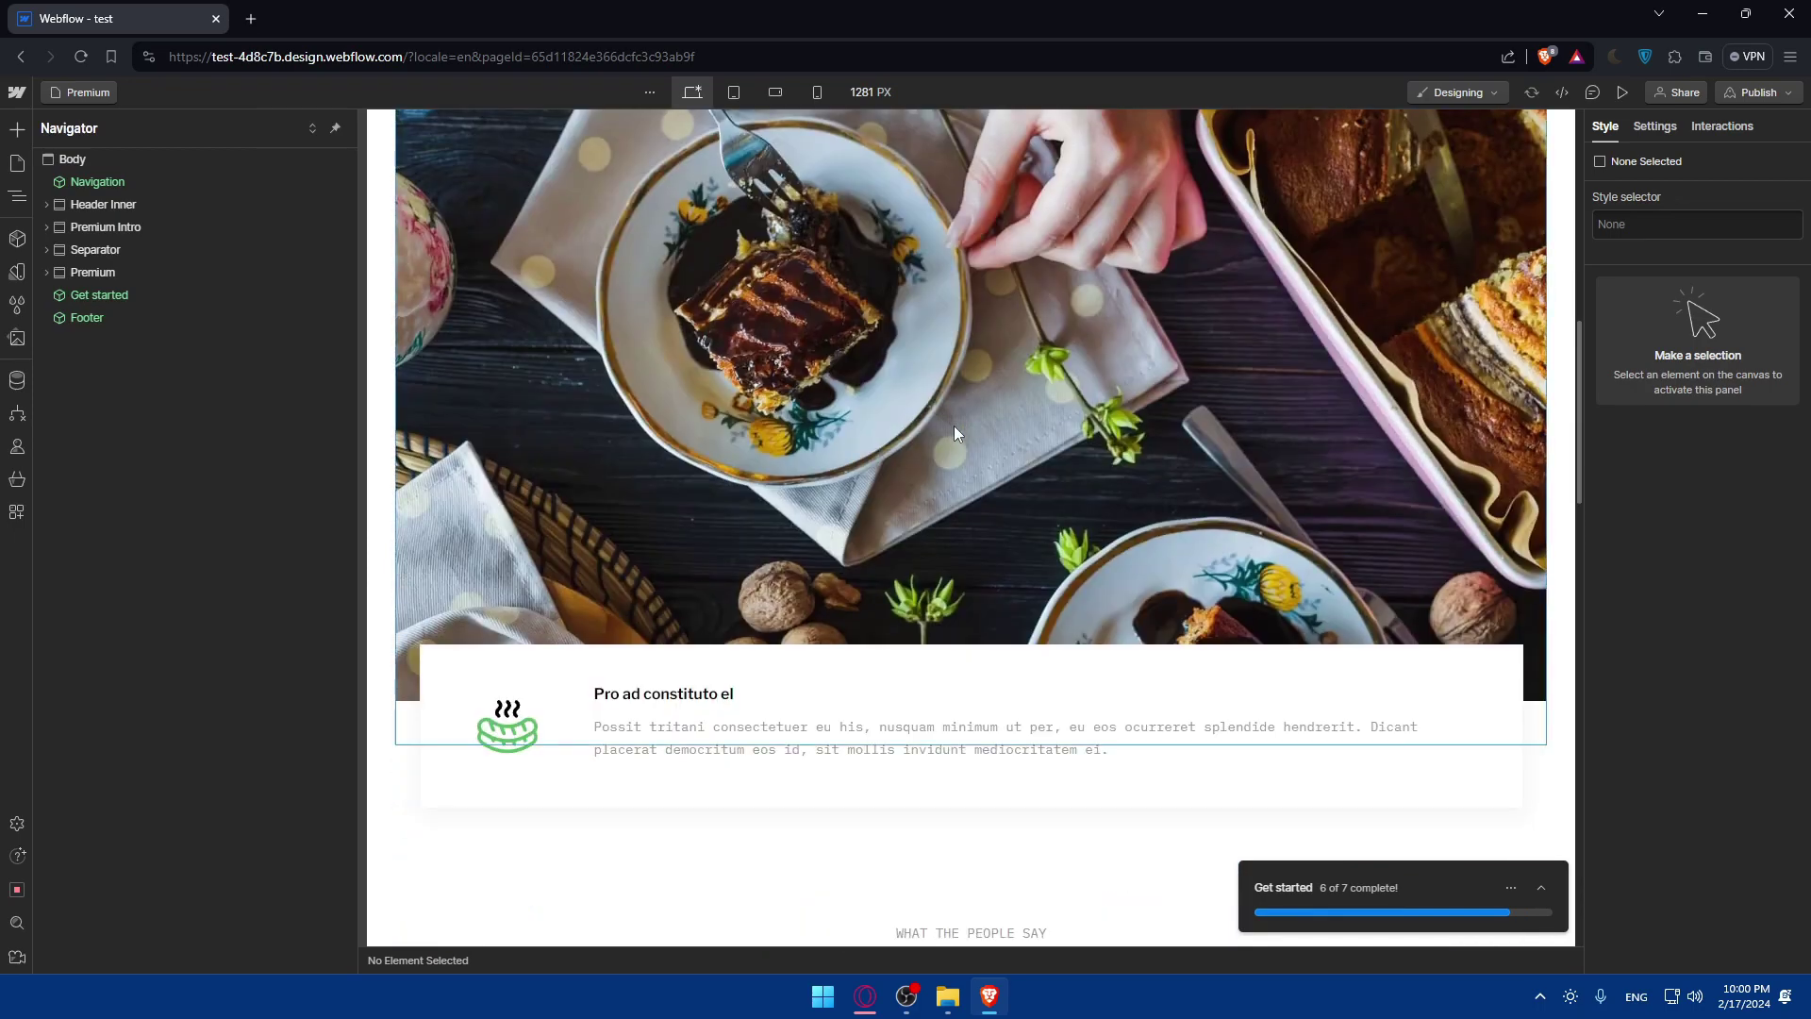
pyautogui.click(886, 596)
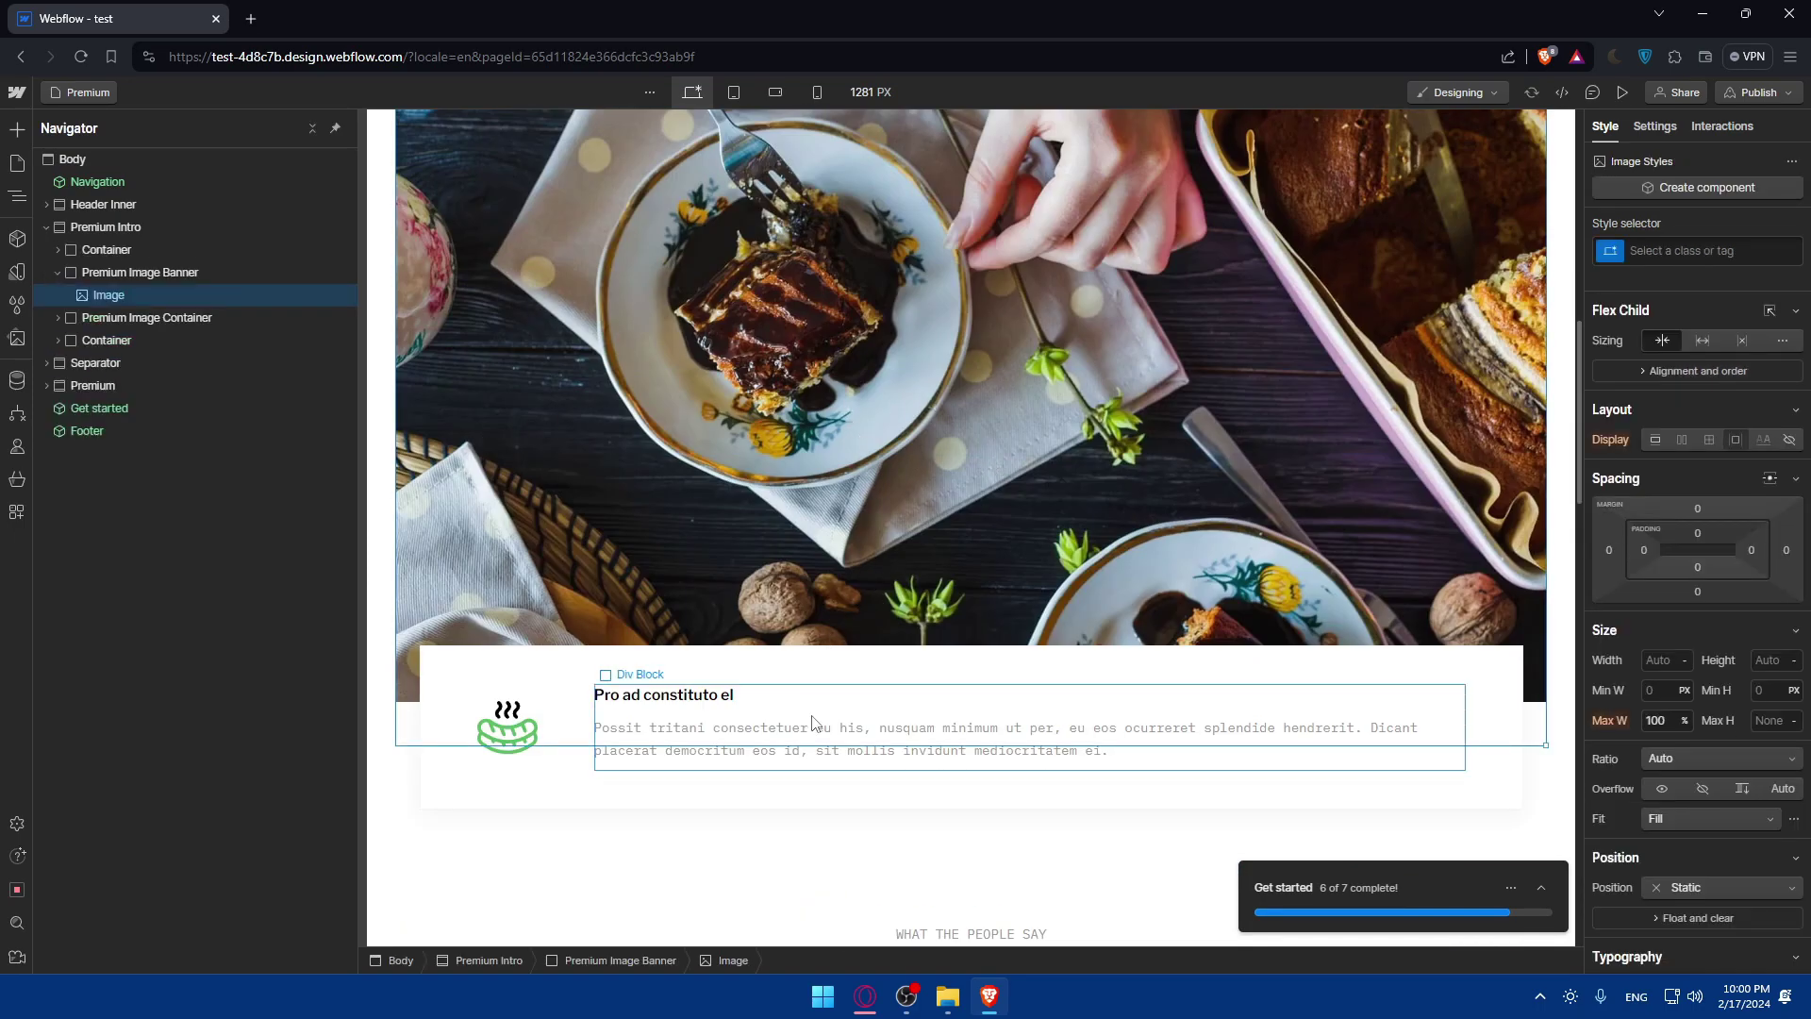
pyautogui.click(817, 686)
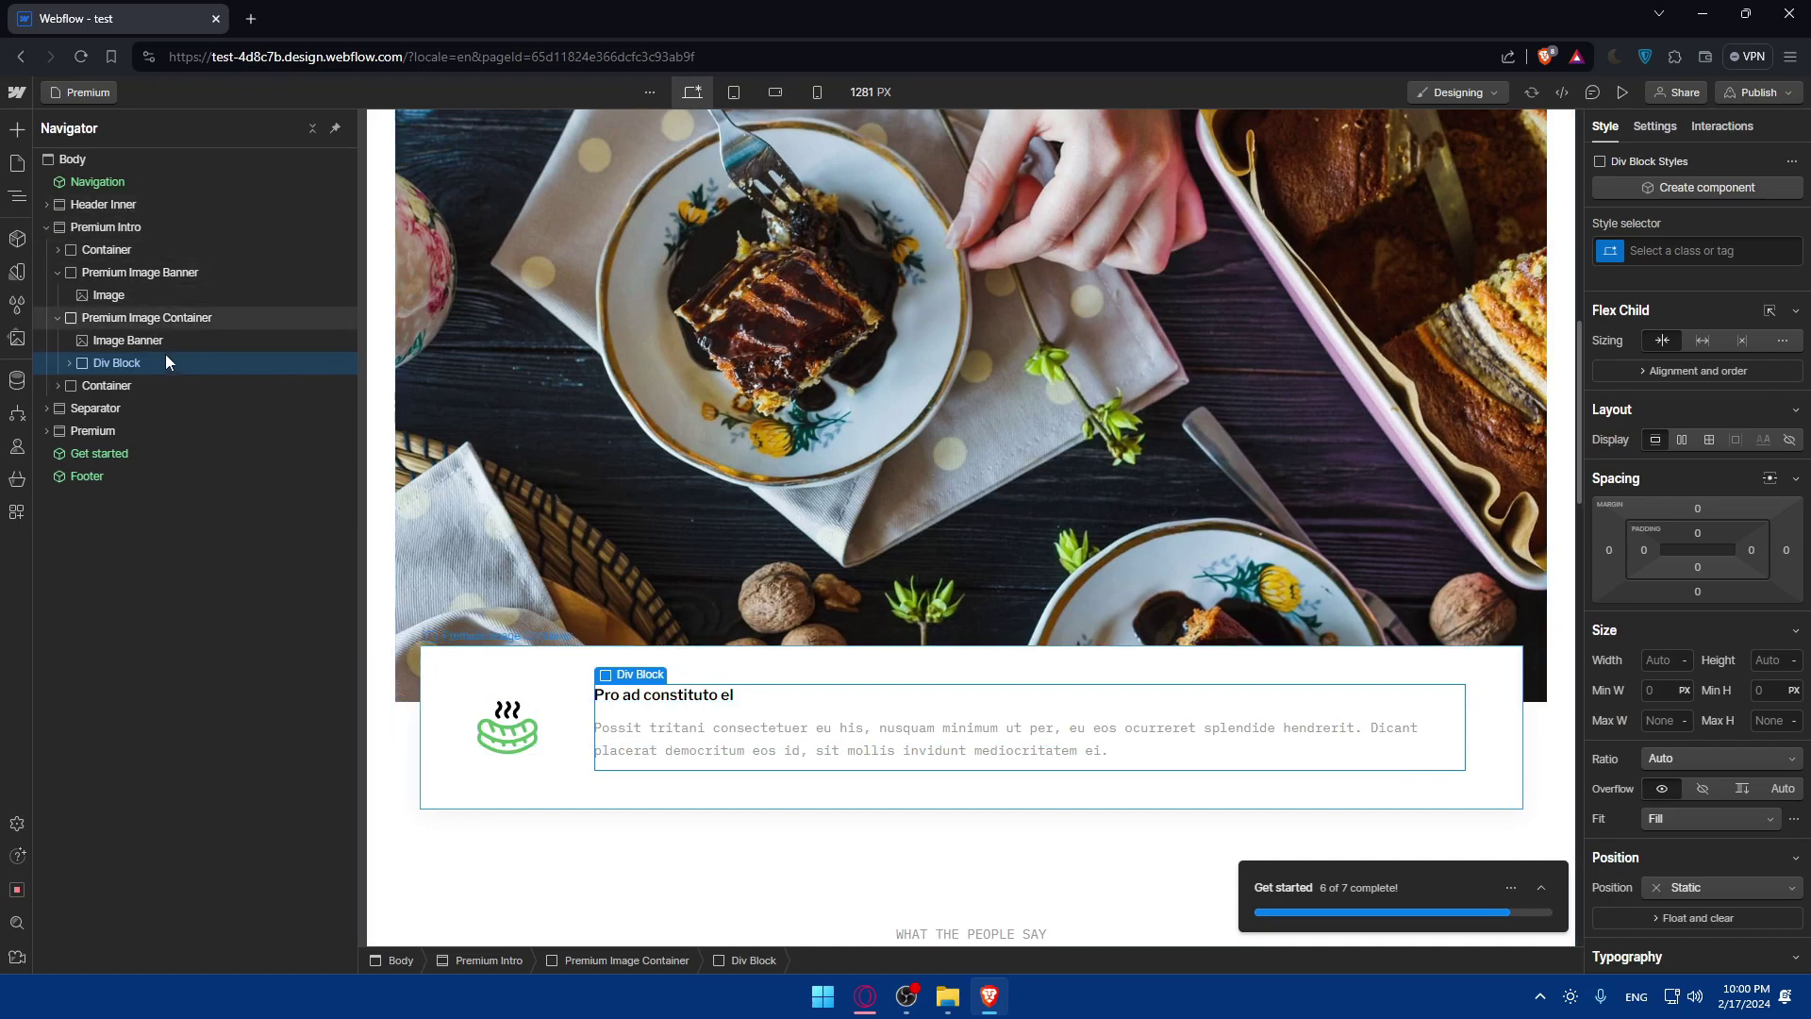
pyautogui.click(66, 364)
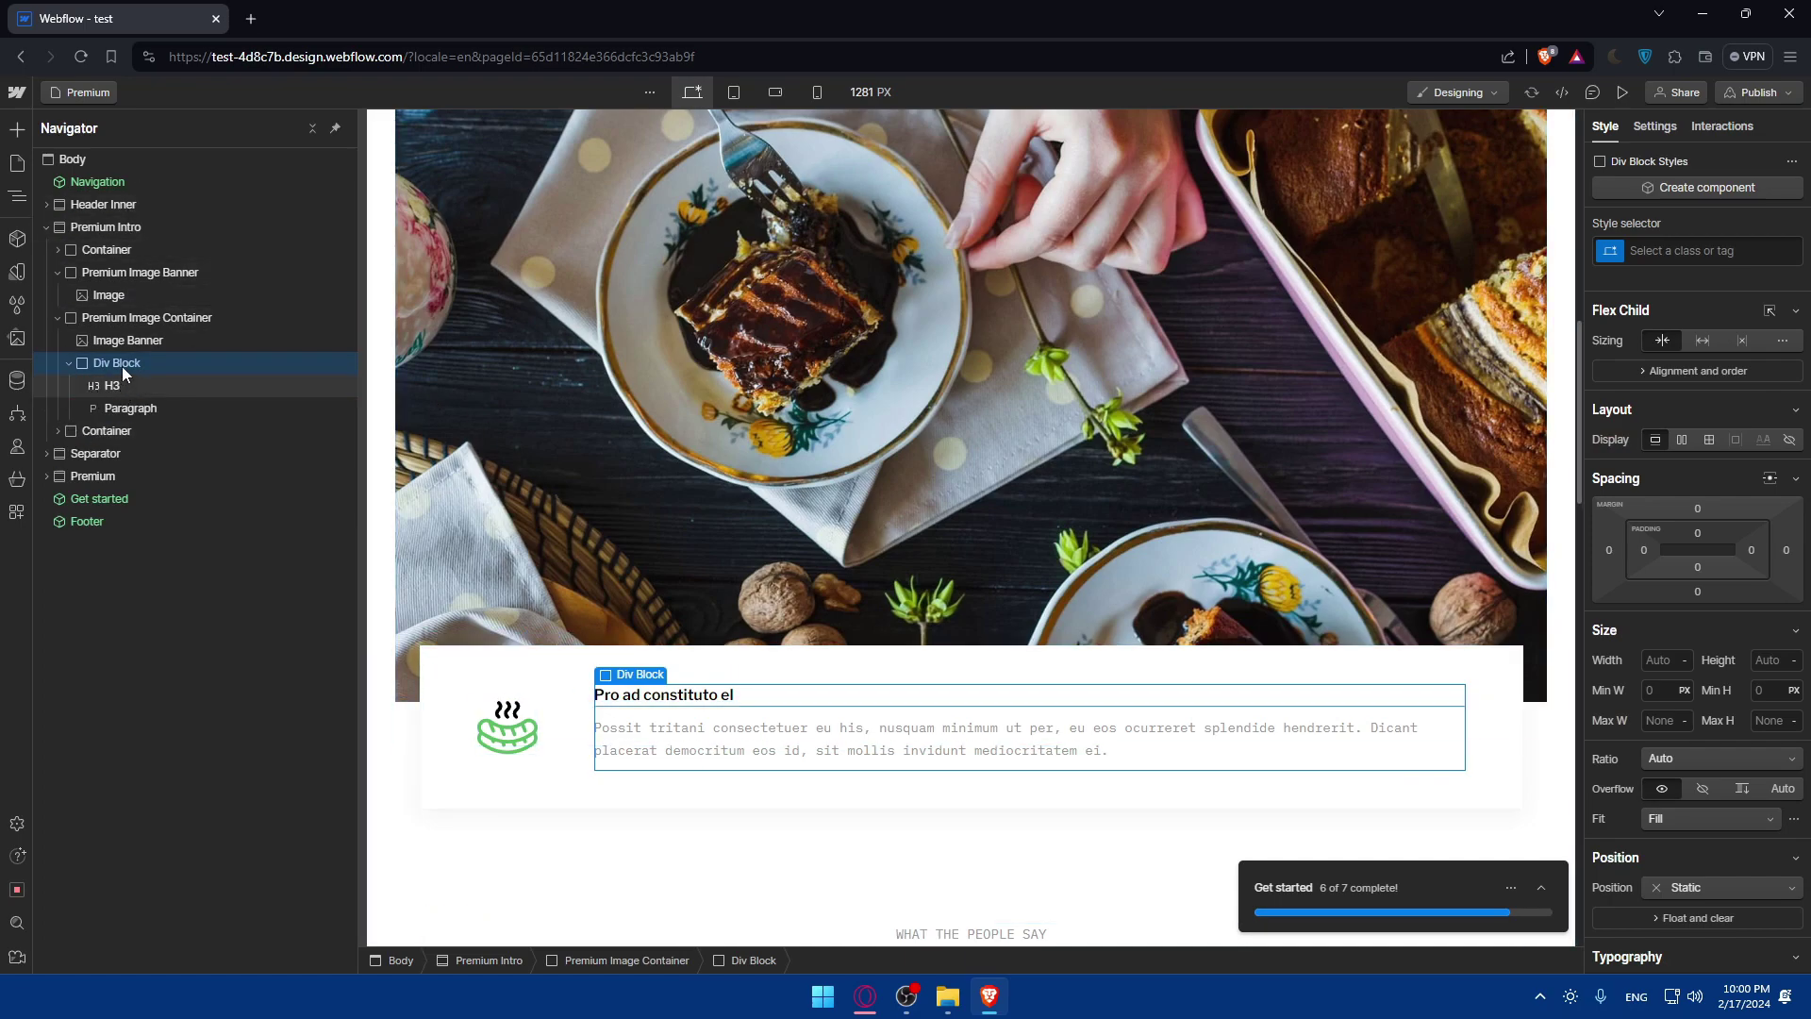
pyautogui.click(21, 129)
pyautogui.scroll(-1, 128, 263)
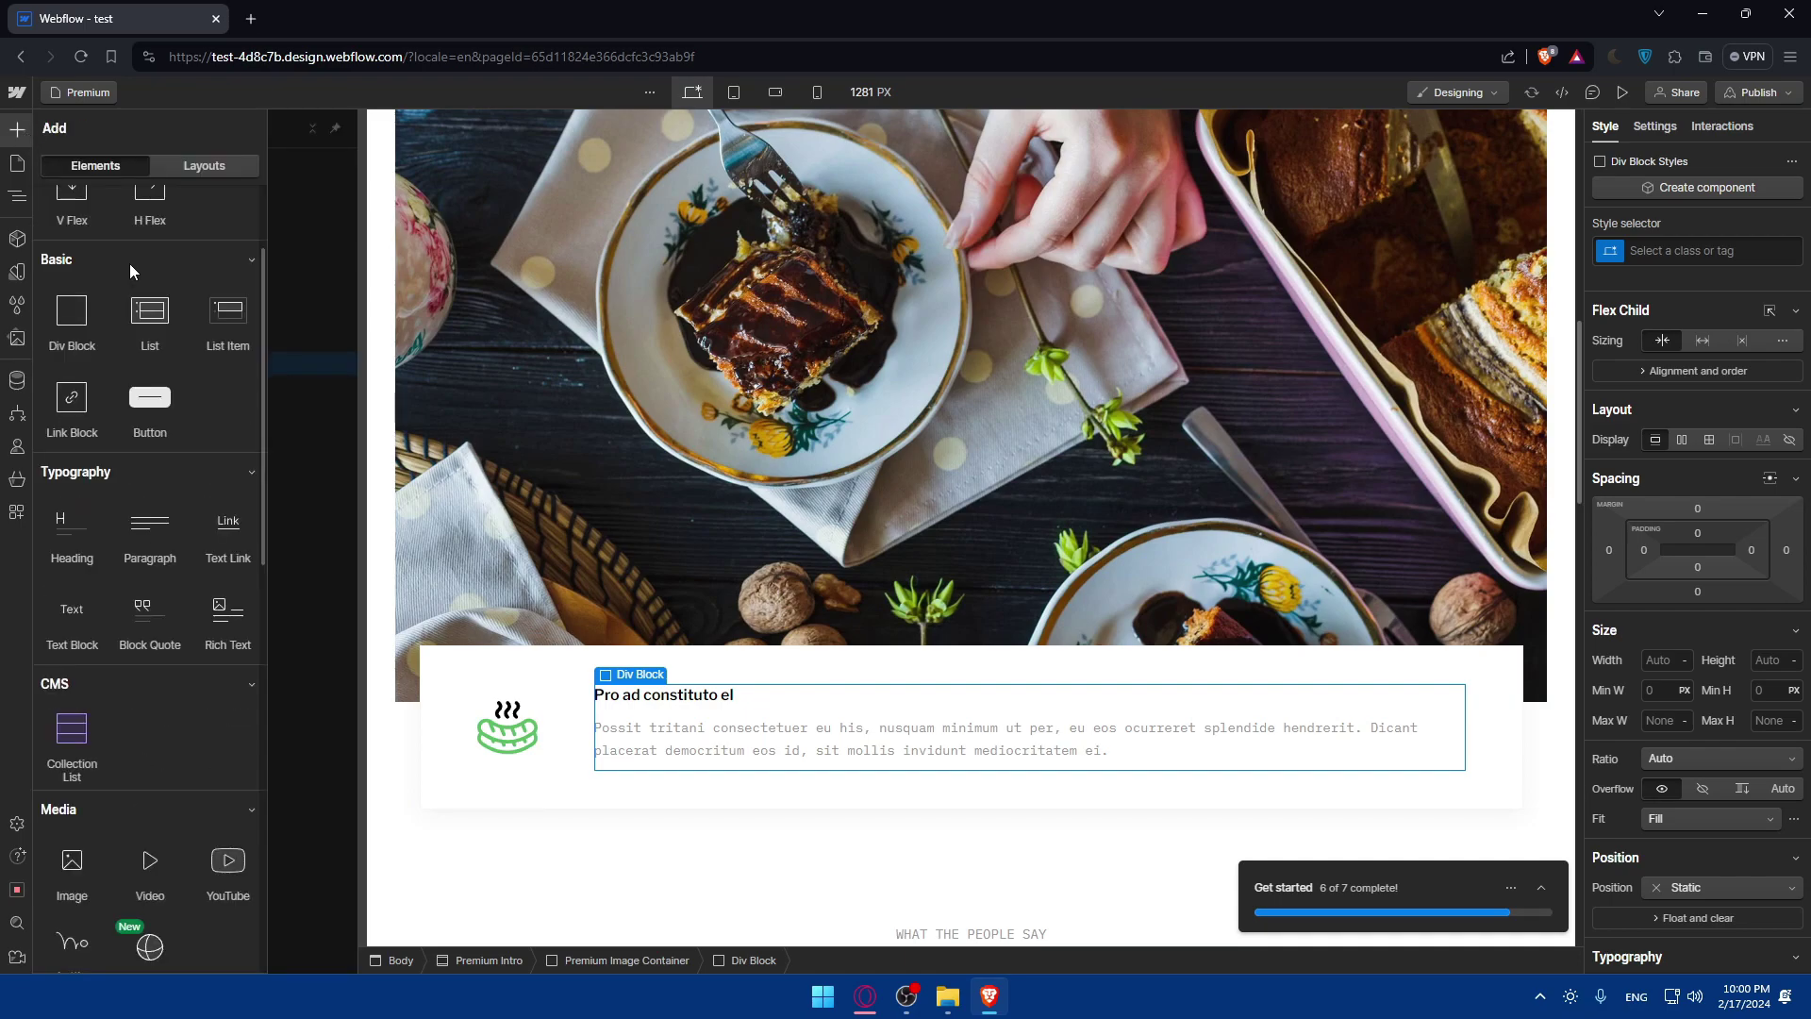
pyautogui.scroll(-3, 130, 271)
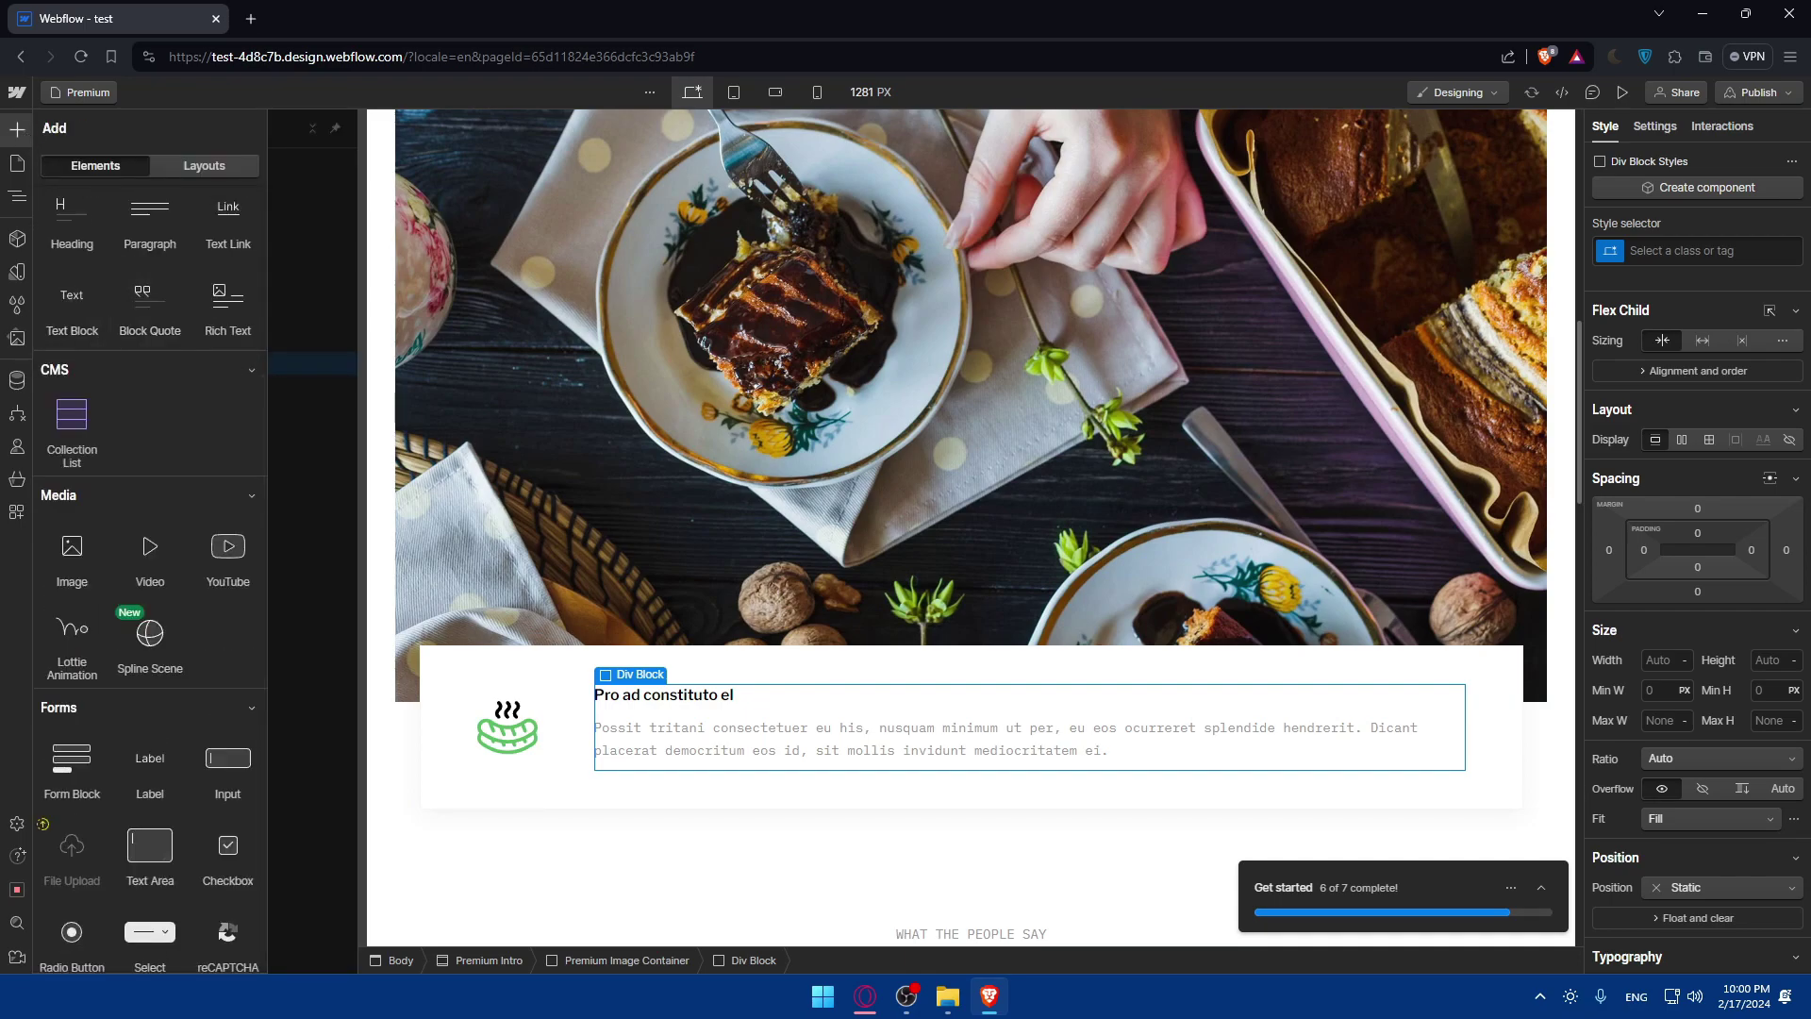
pyautogui.hotkey('alt', 'Tab')
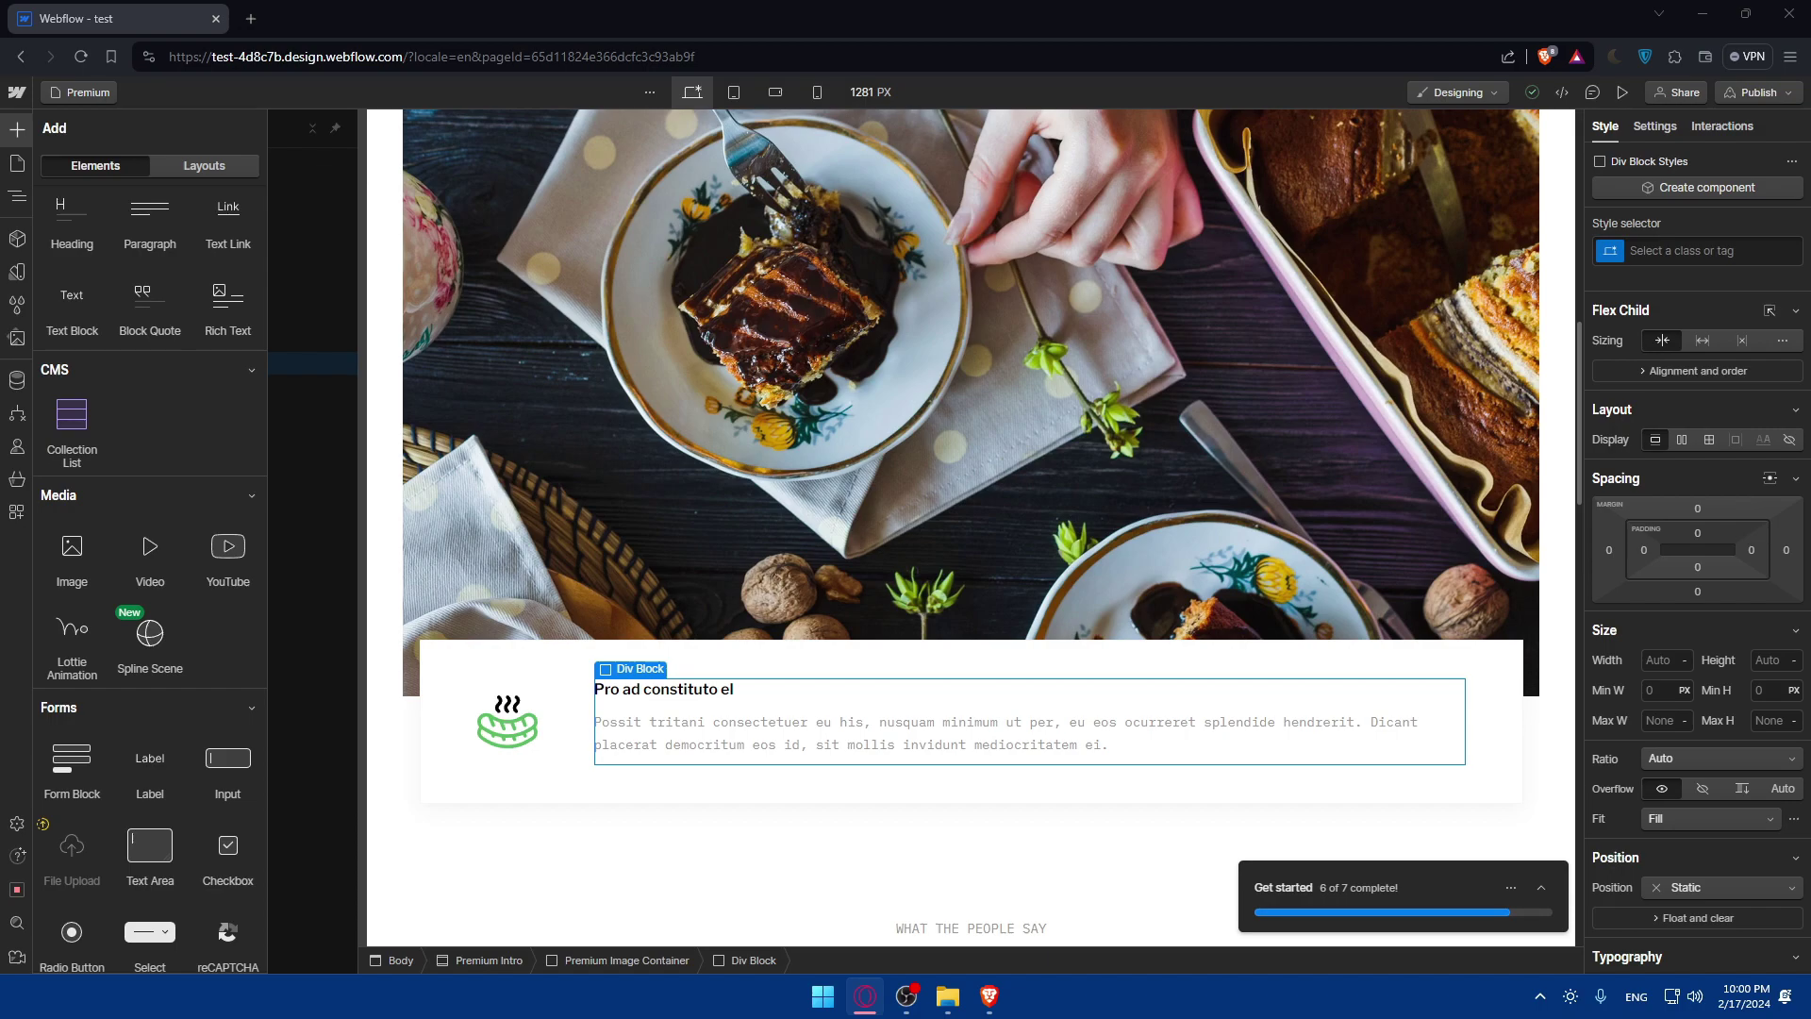
pyautogui.scroll(5, 207, 388)
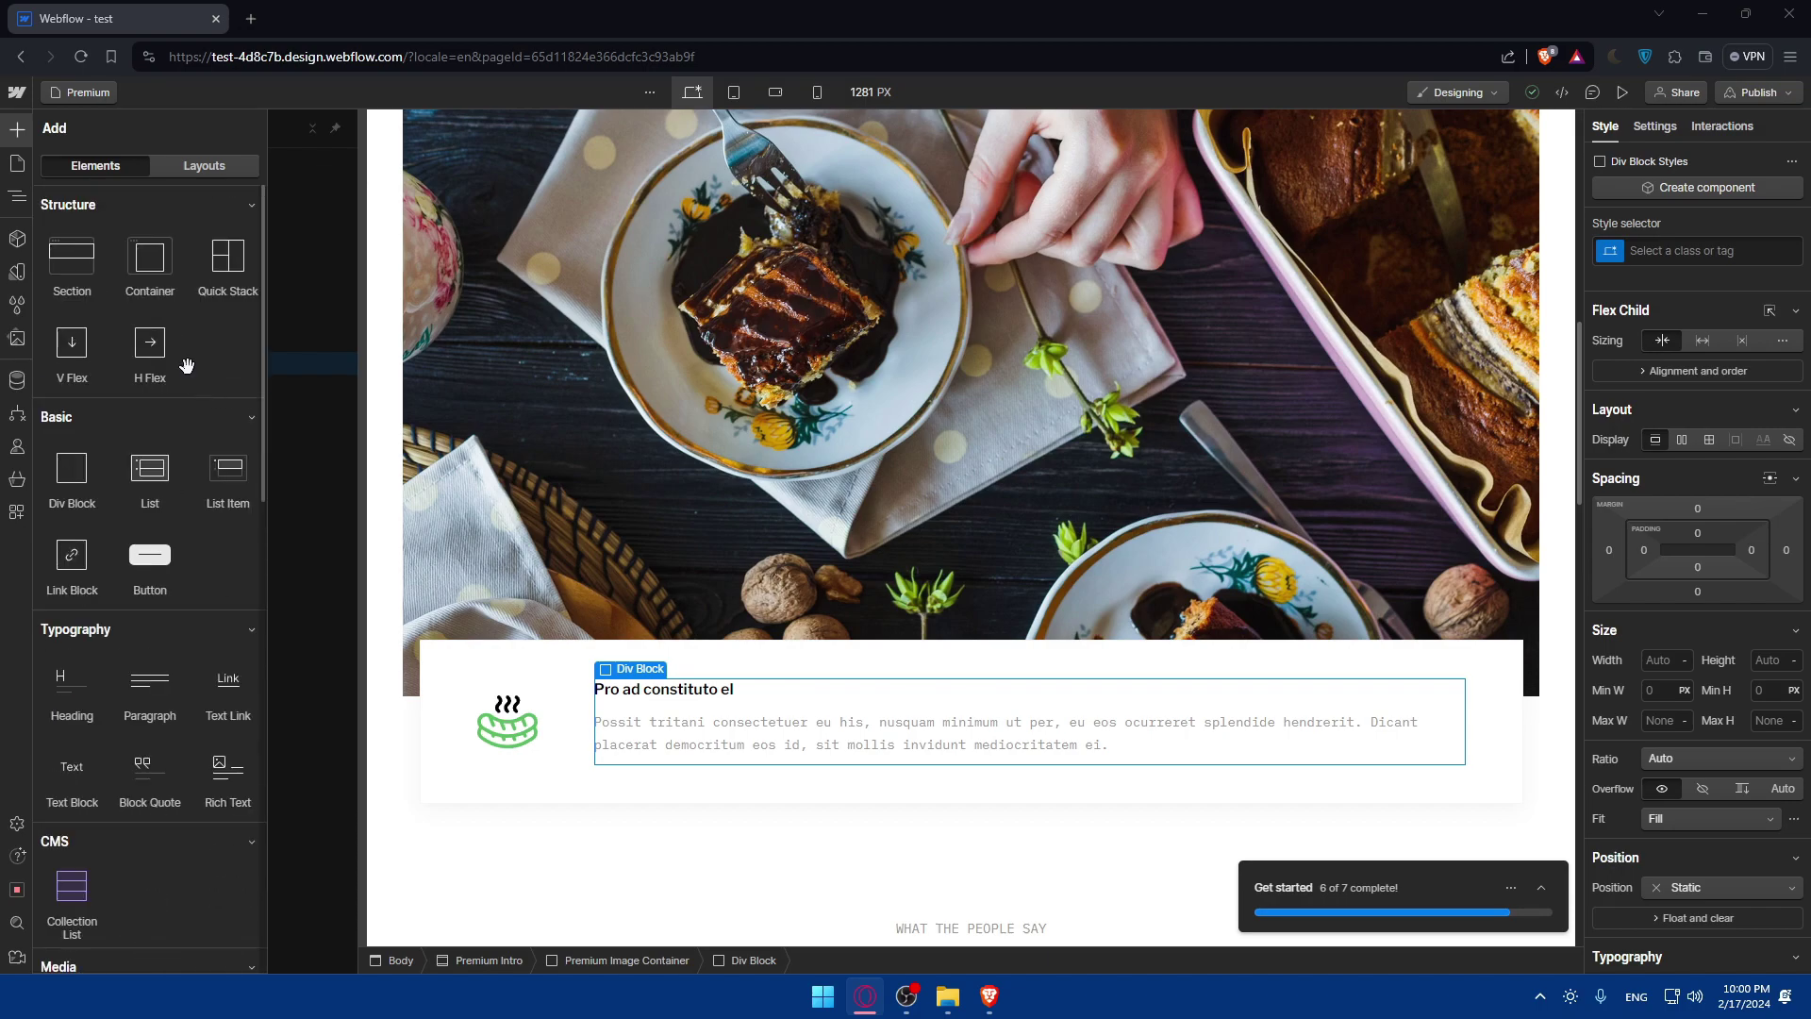
pyautogui.scroll(-2, 106, 314)
pyautogui.scroll(-2, 108, 349)
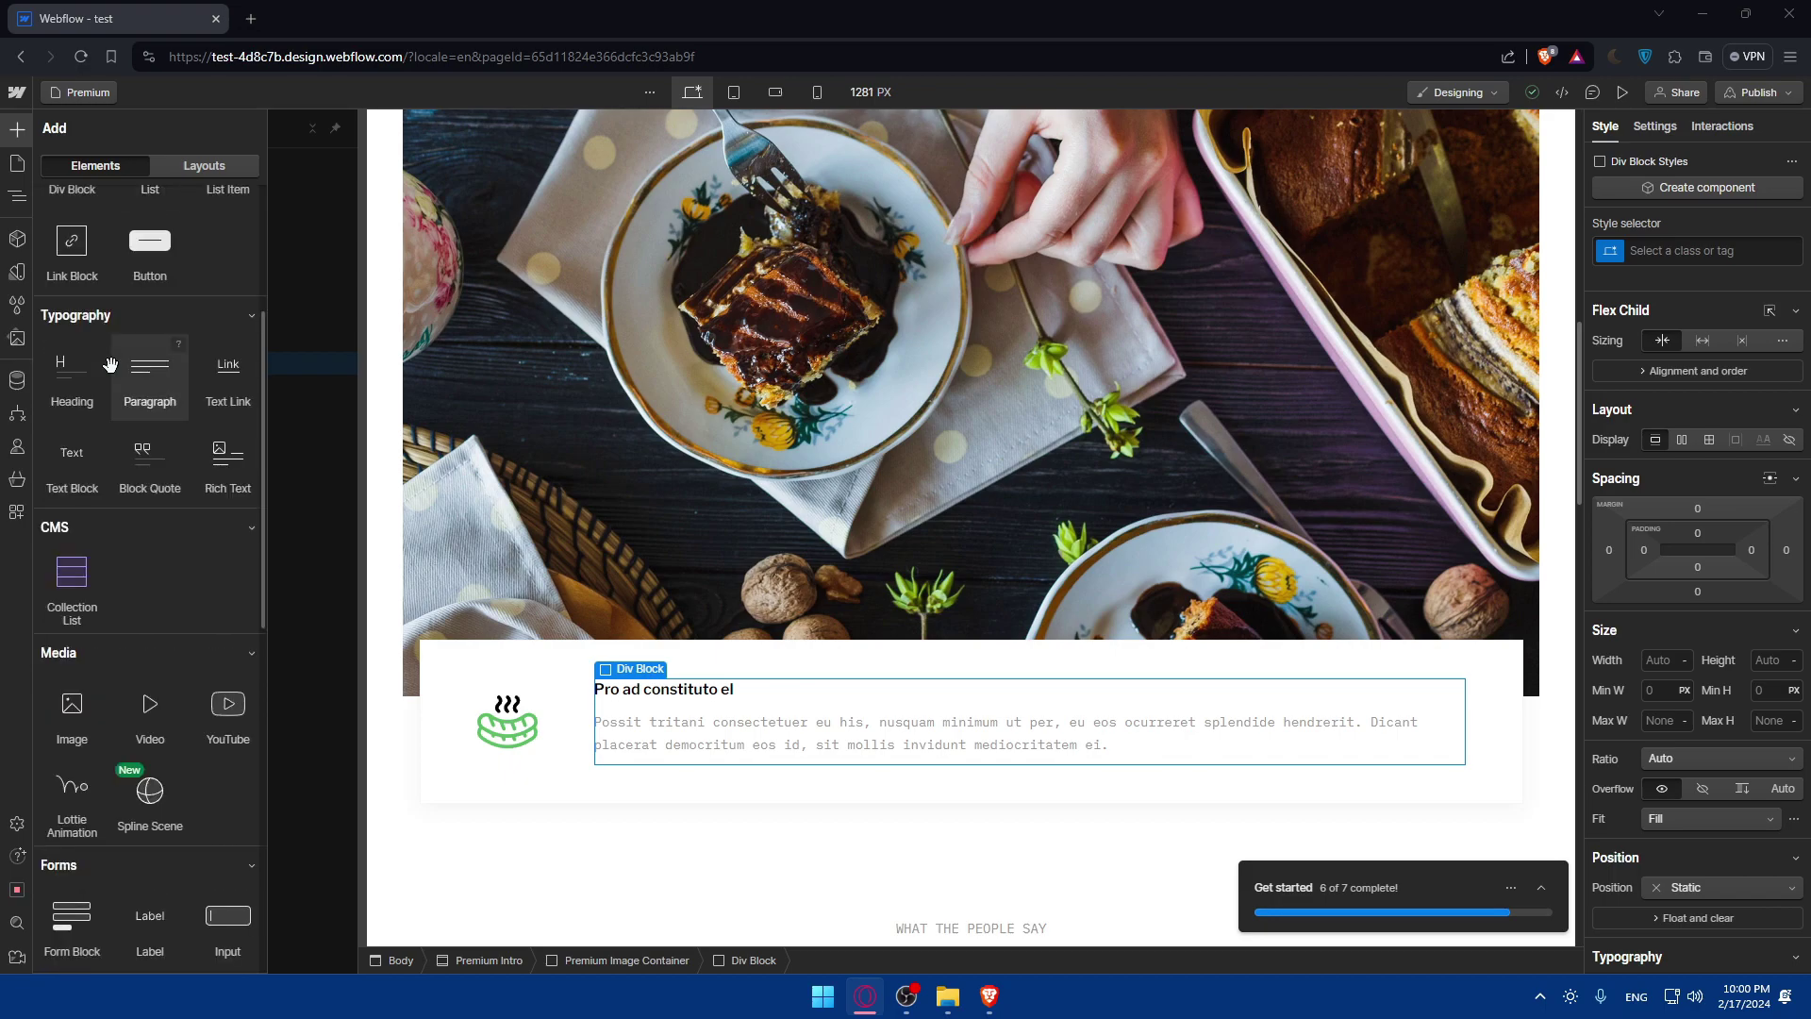
pyautogui.scroll(-4, 149, 627)
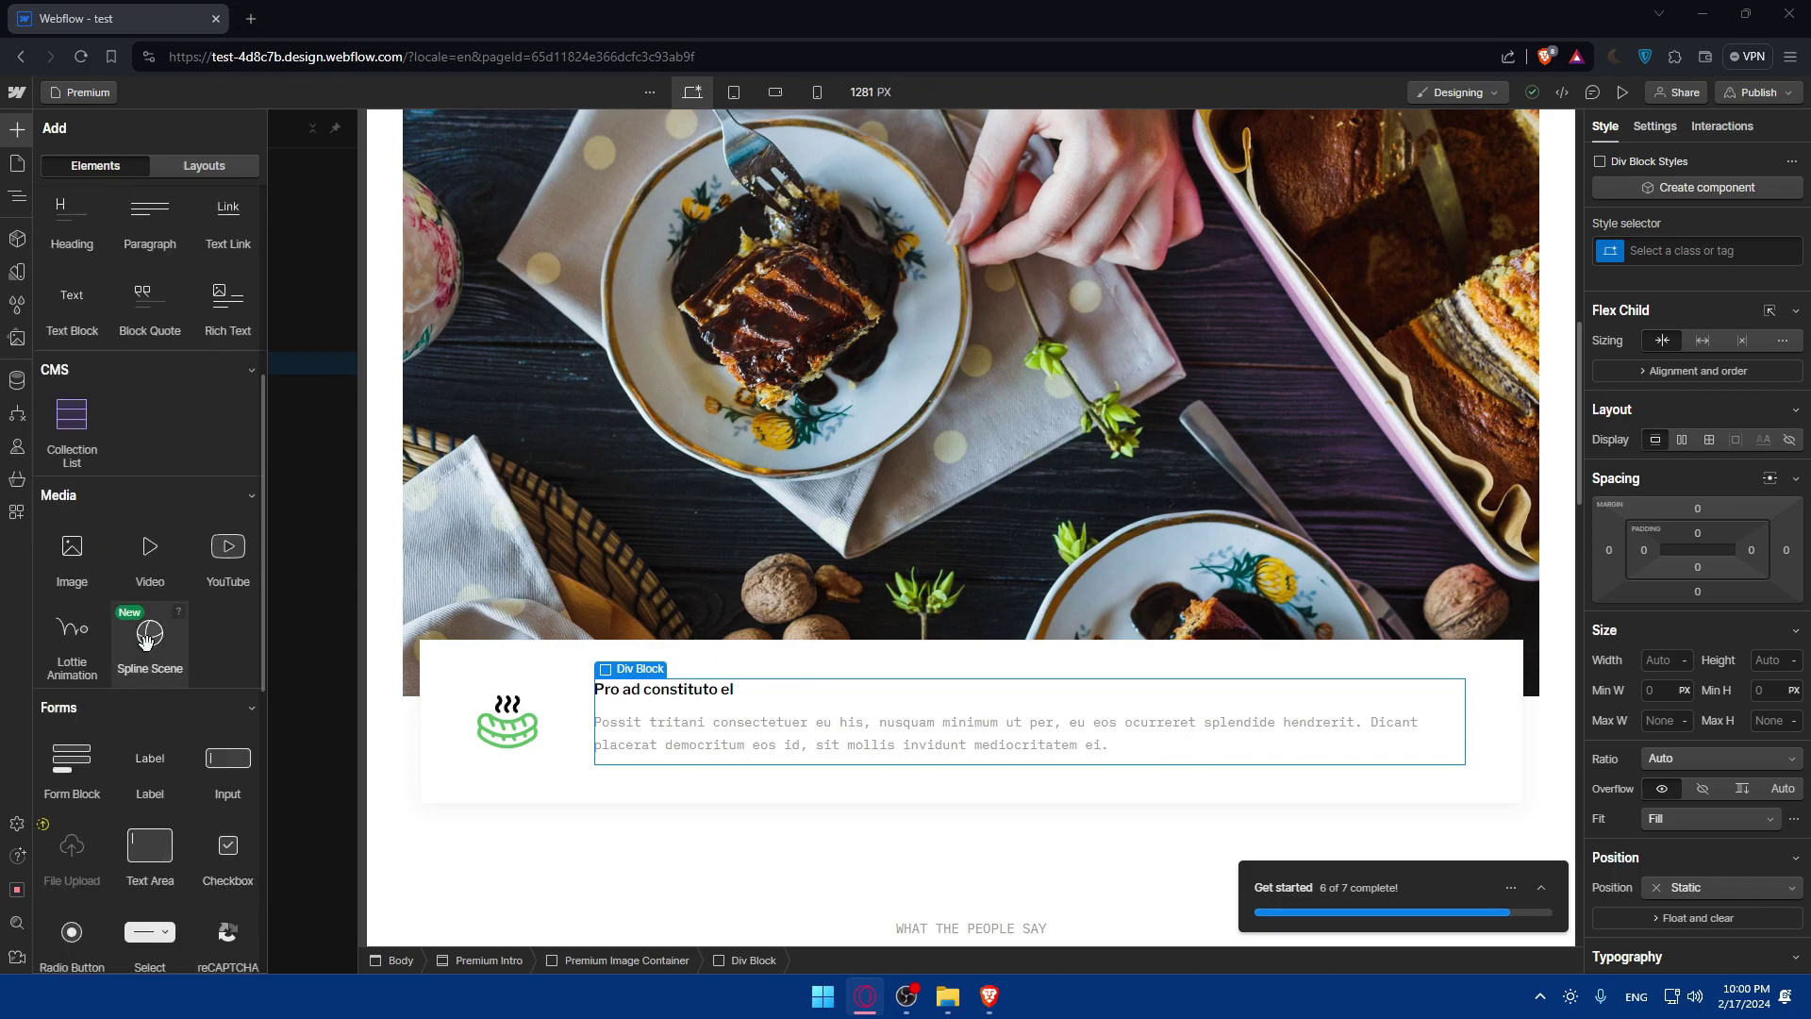
pyautogui.scroll(-7, 151, 647)
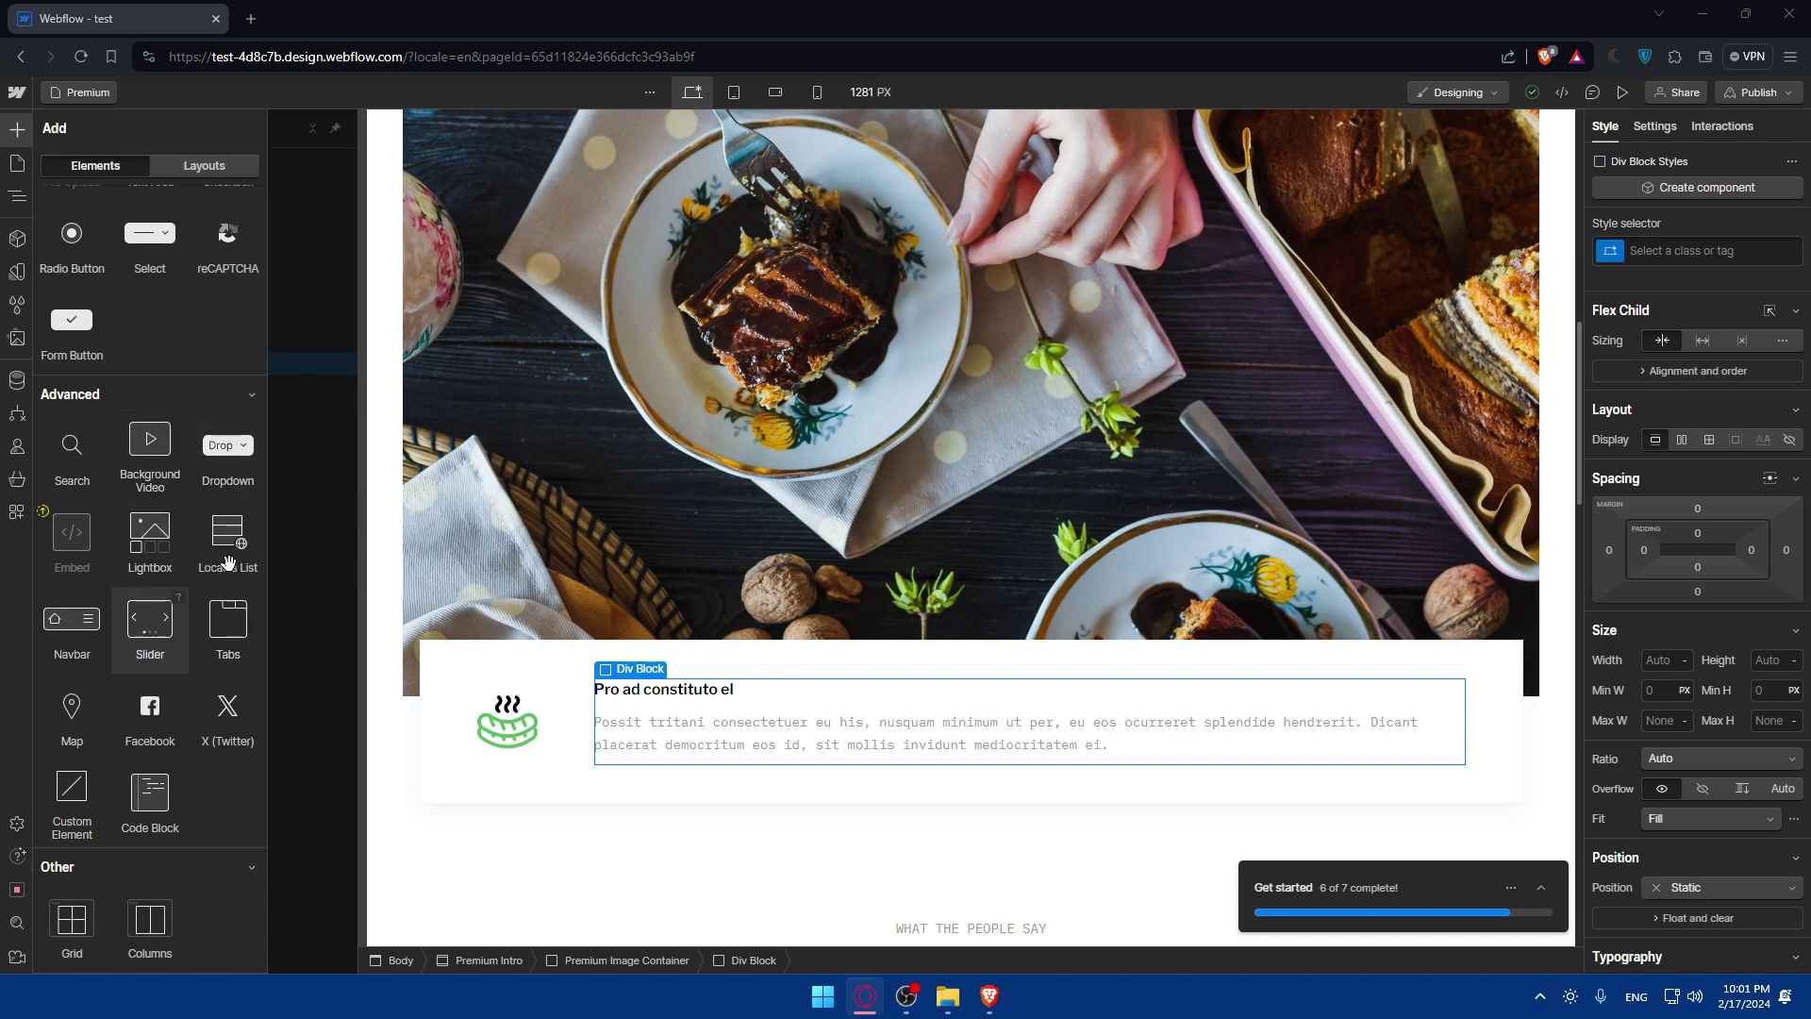
pyautogui.scroll(3, 183, 604)
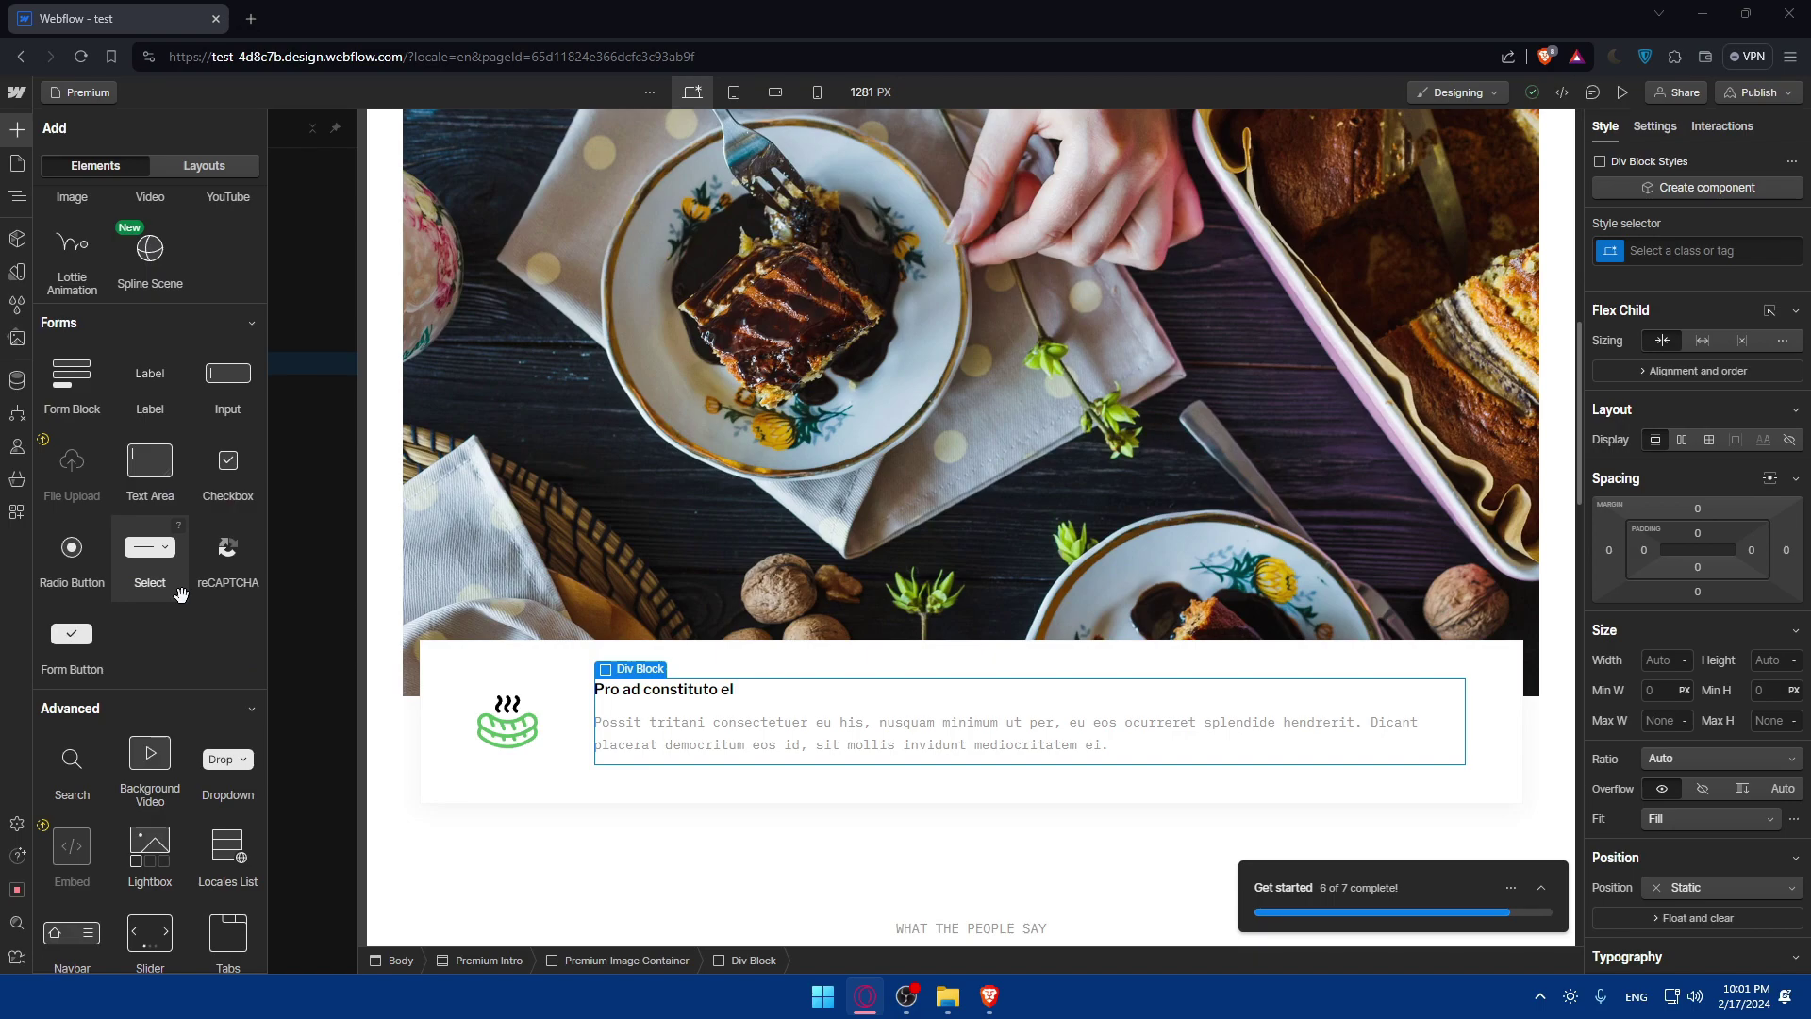
pyautogui.scroll(7, 180, 594)
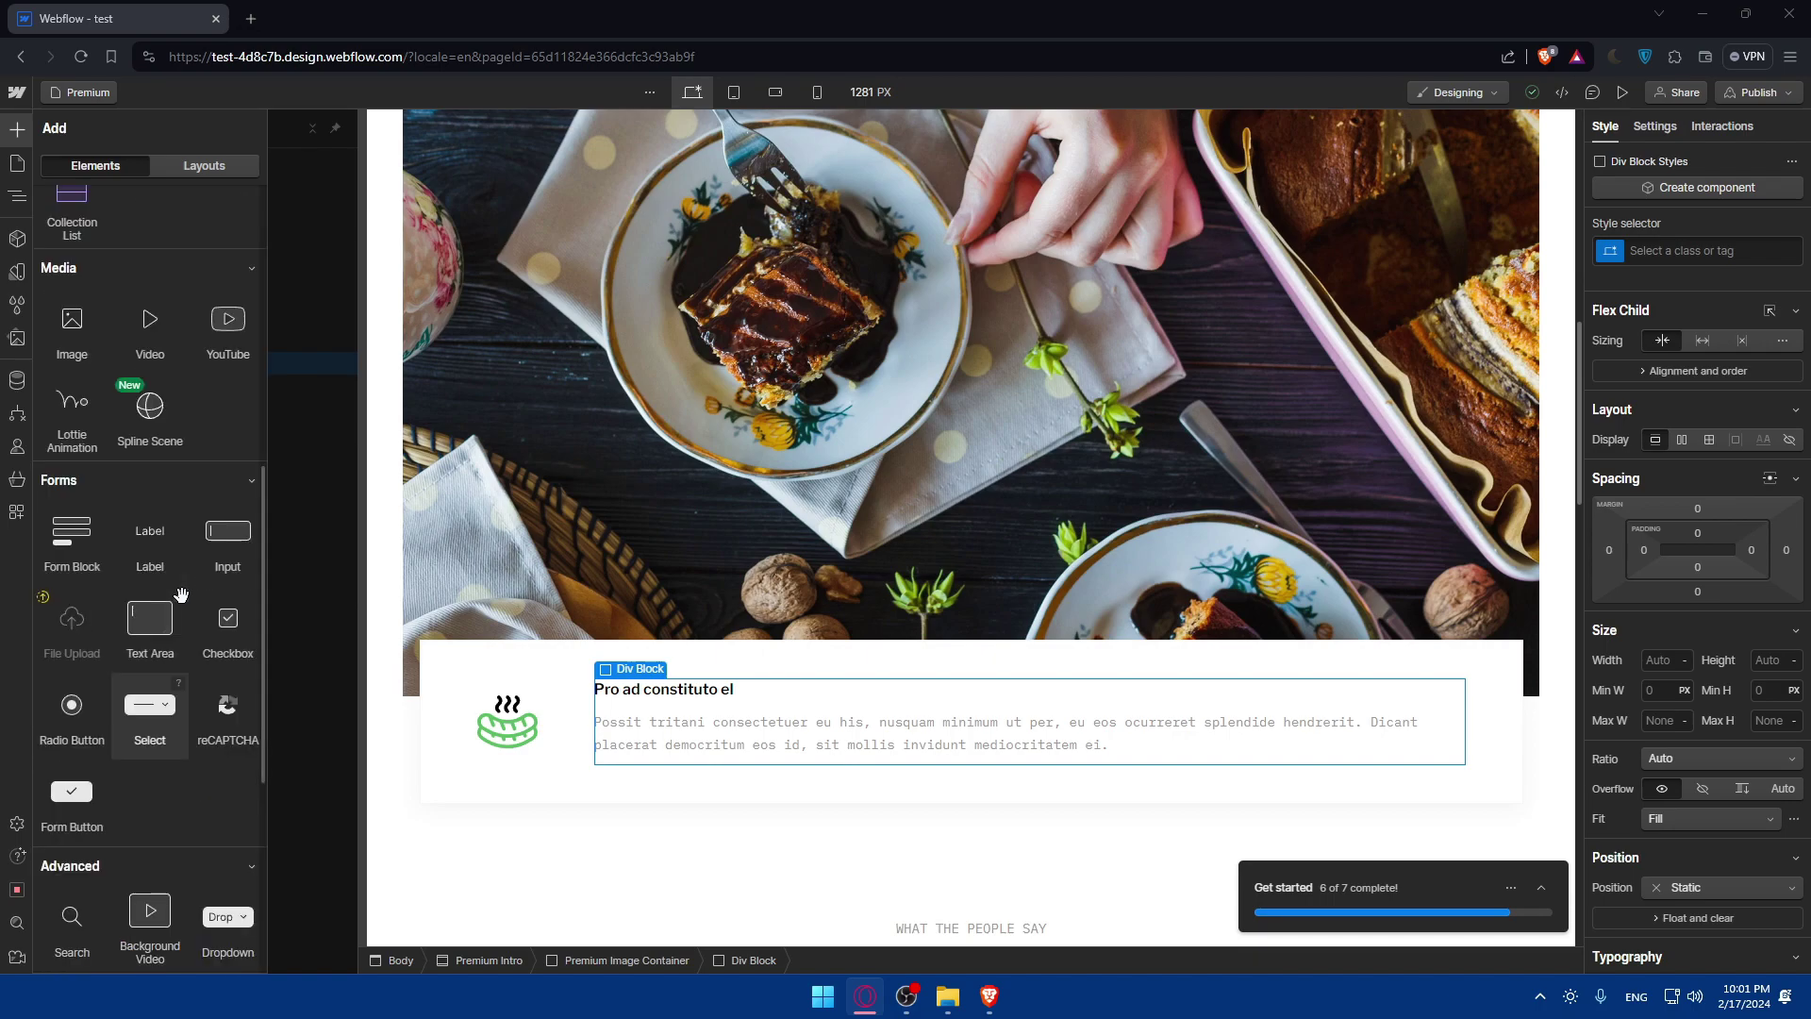
pyautogui.scroll(1, 180, 593)
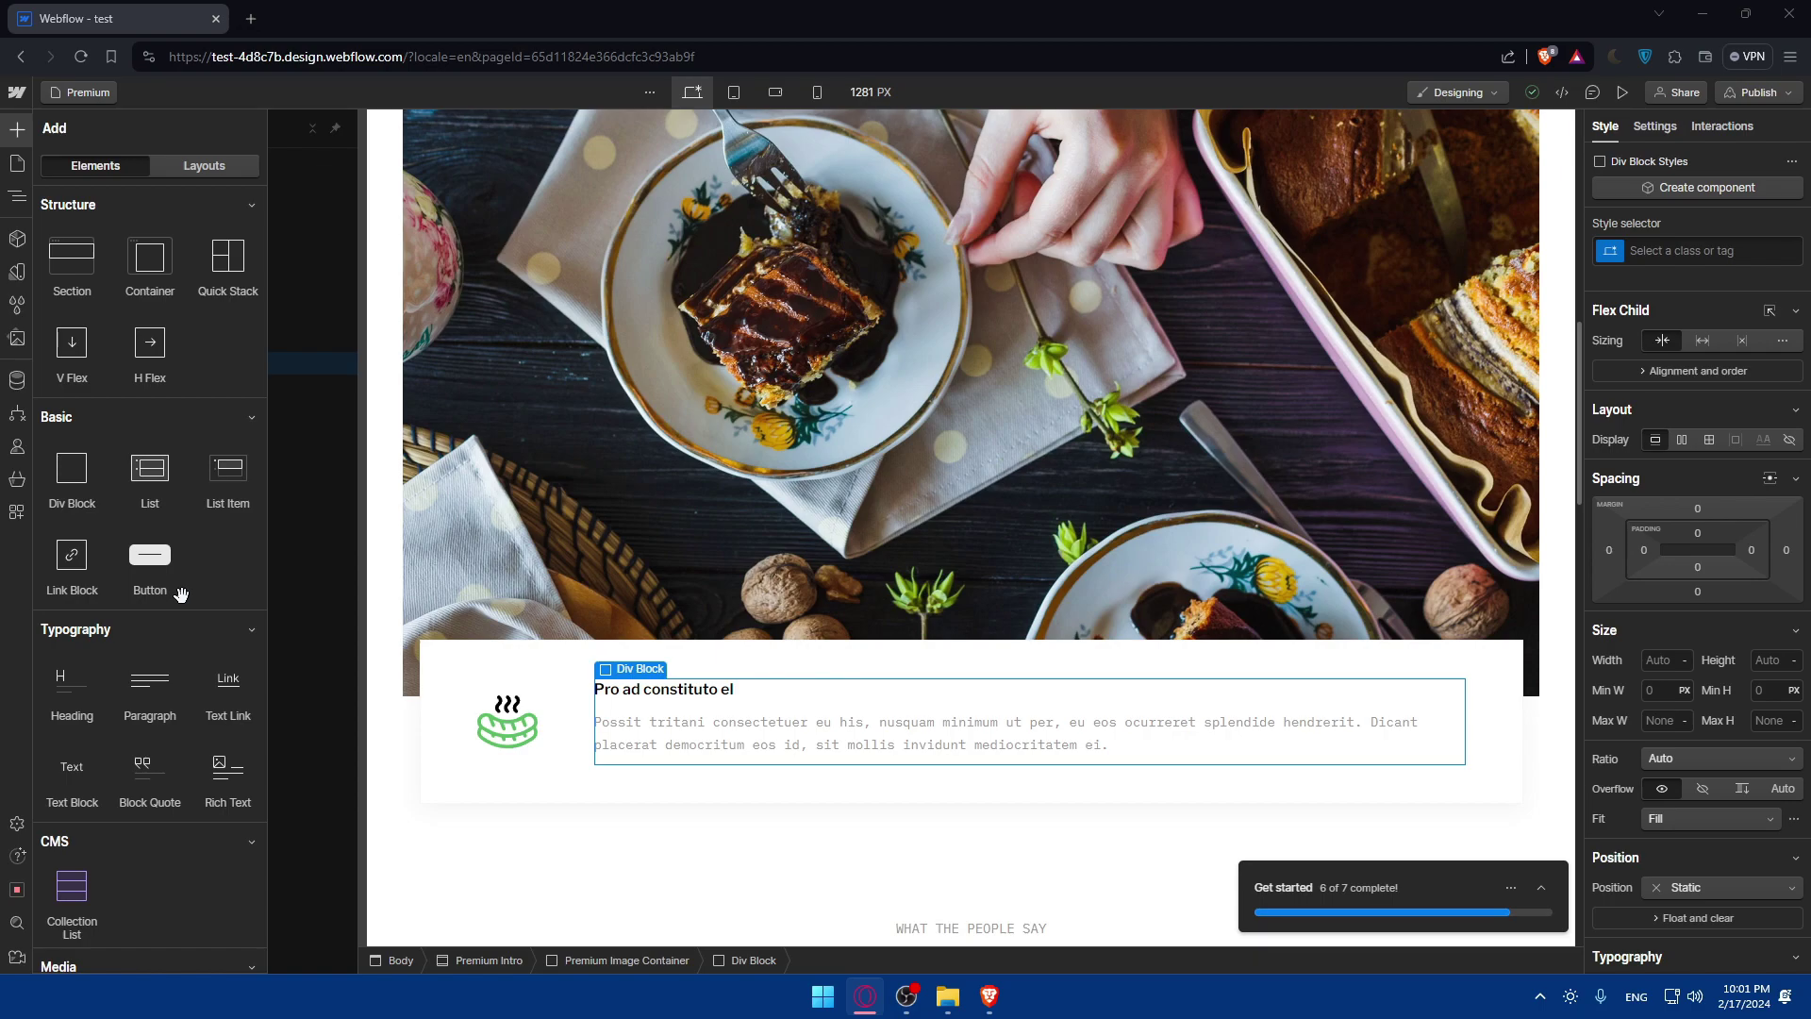
pyautogui.scroll(-5, 180, 593)
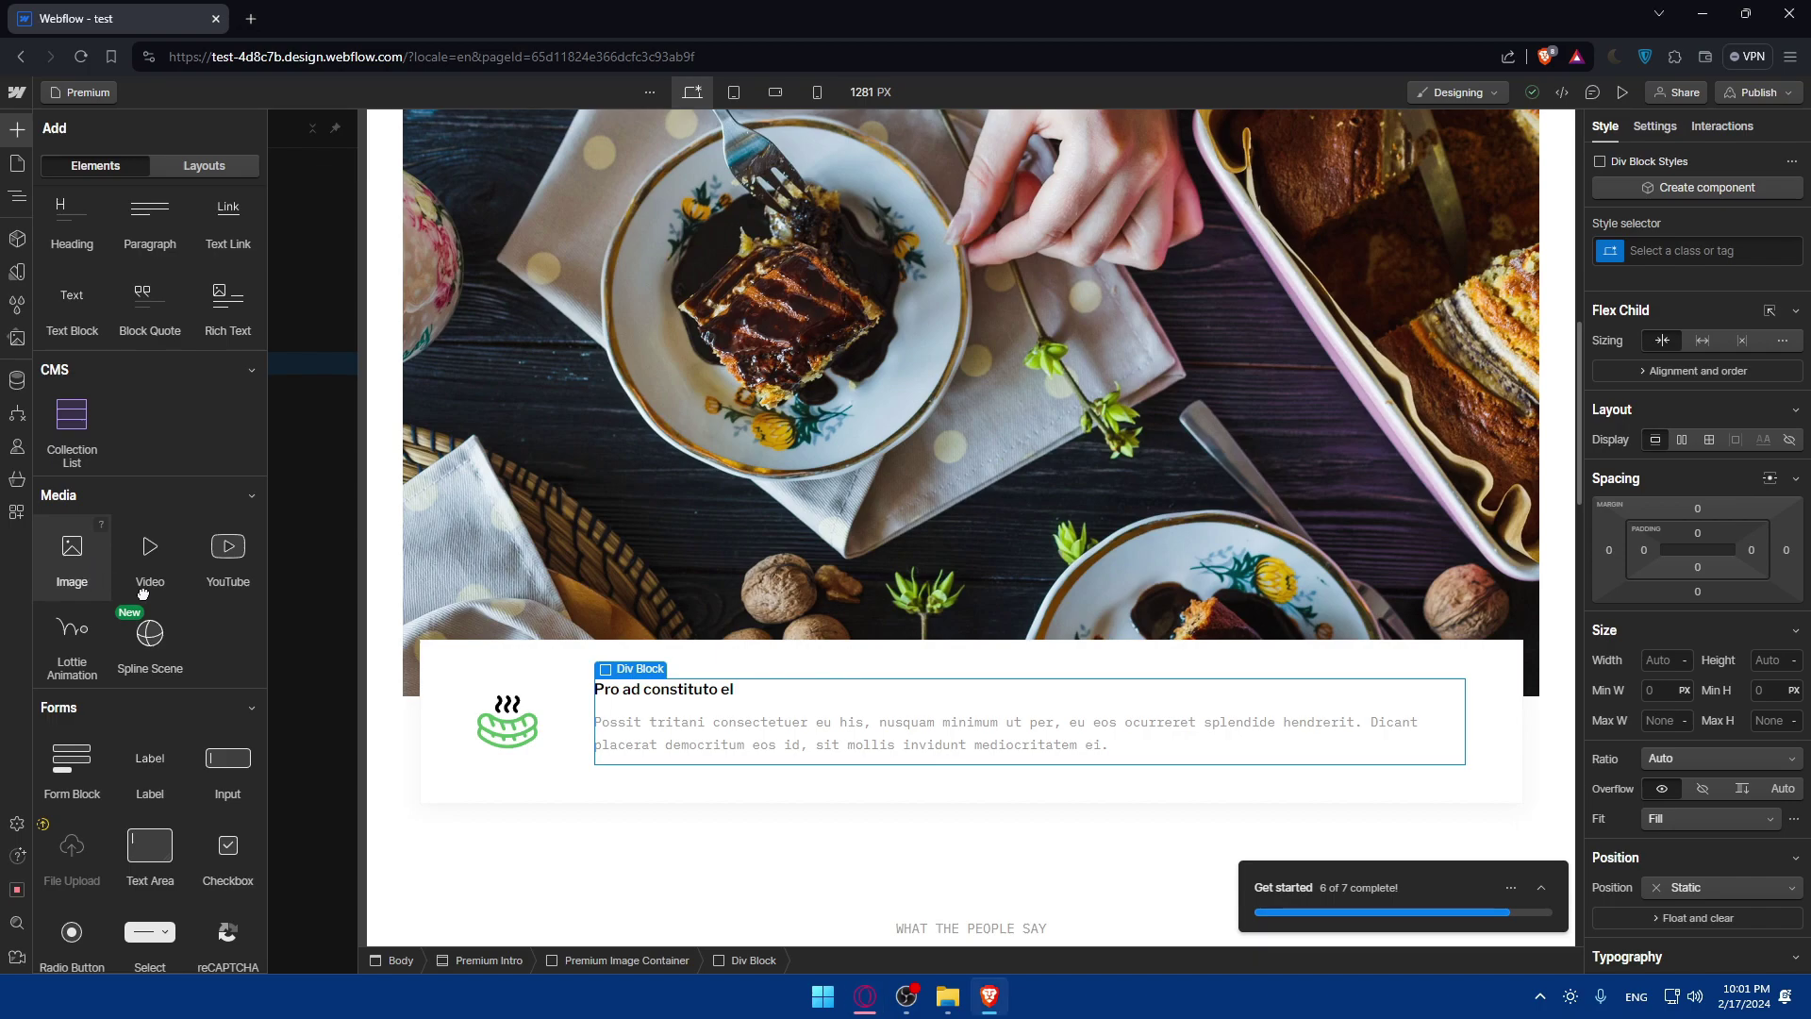
# Drop an Image into the intro card's Div Block, then delete the placeholder image.
pyautogui.moveTo(85, 569); pyautogui.dragTo(703, 788)
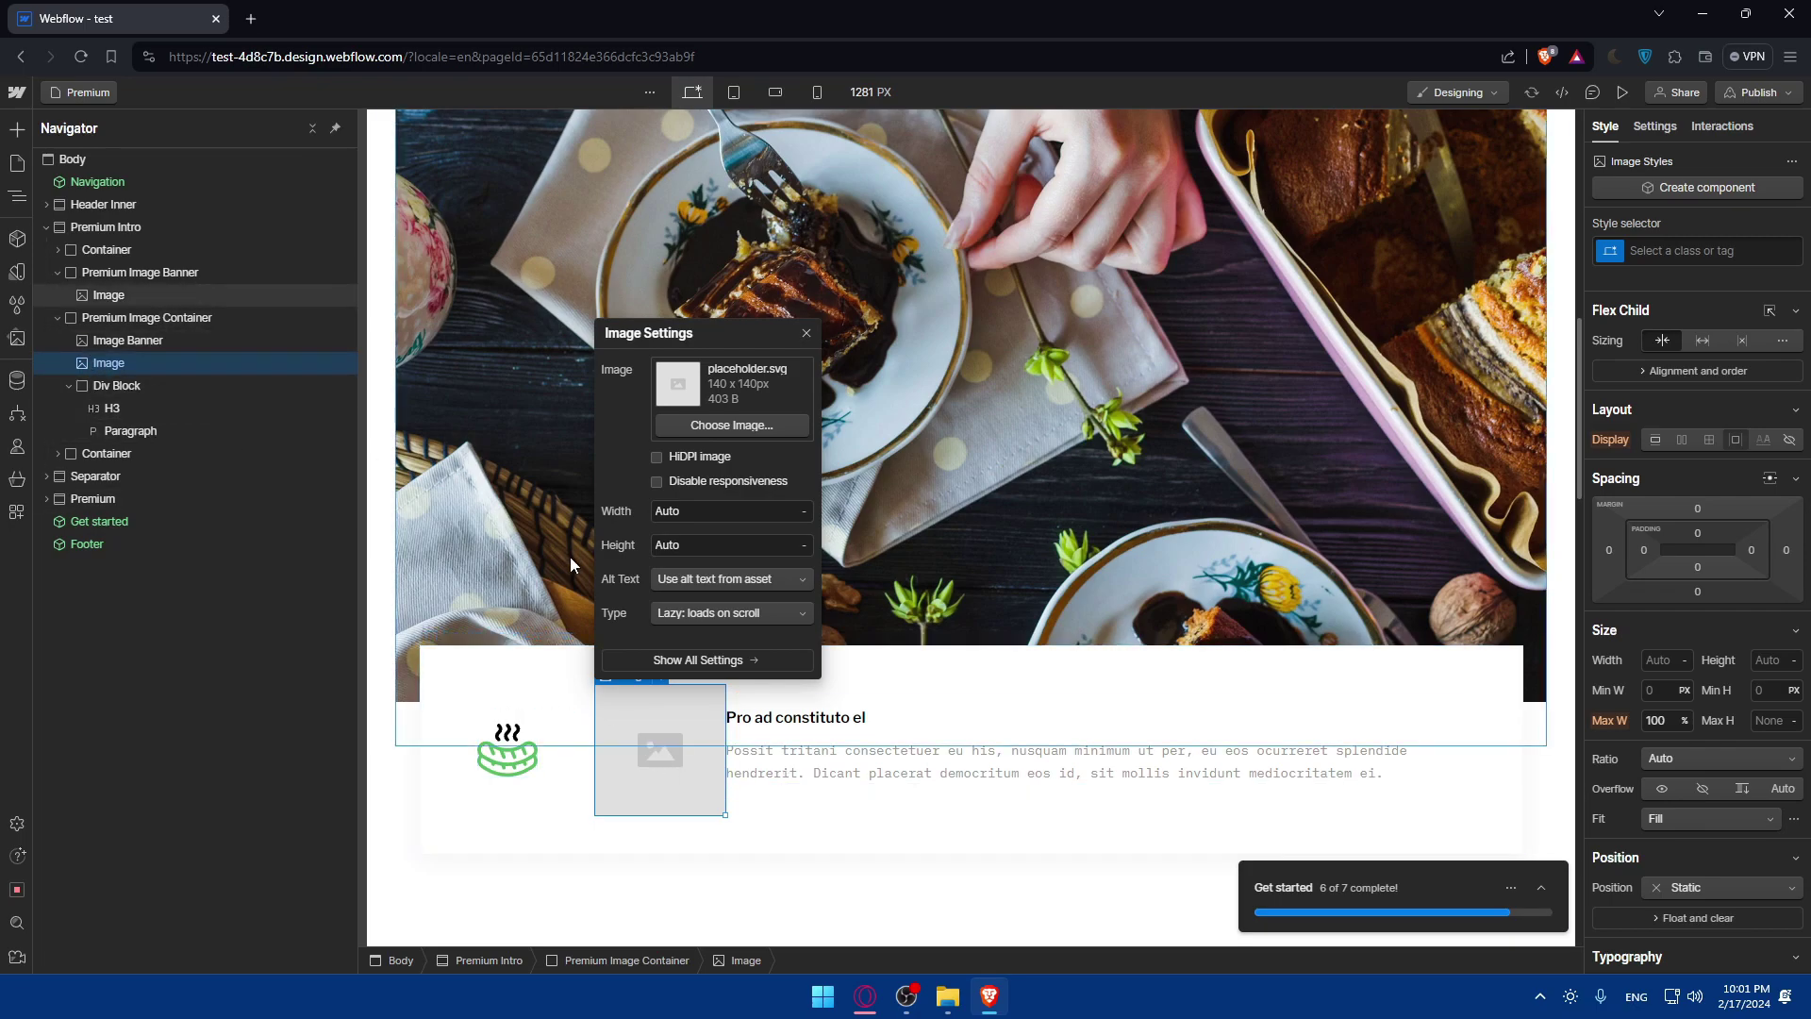
pyautogui.press('Delete')
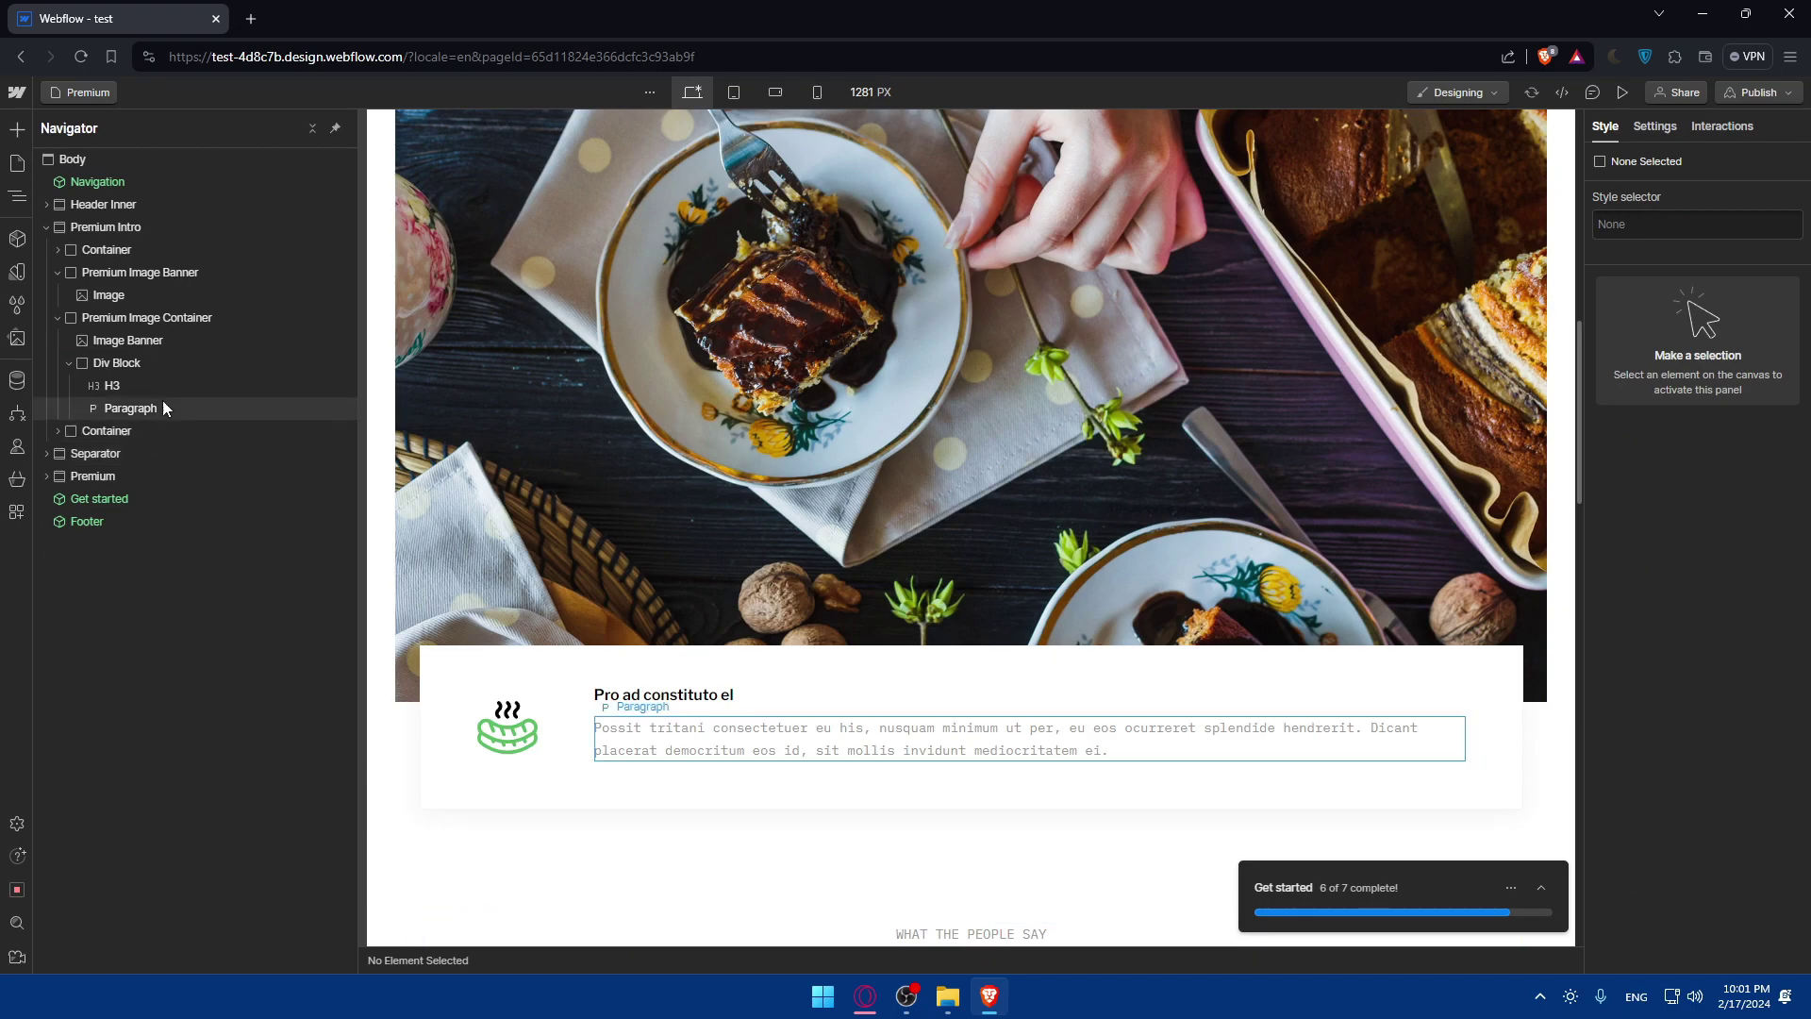
# Check the site's existing components, then select the card's description paragraph.
pyautogui.press('a')
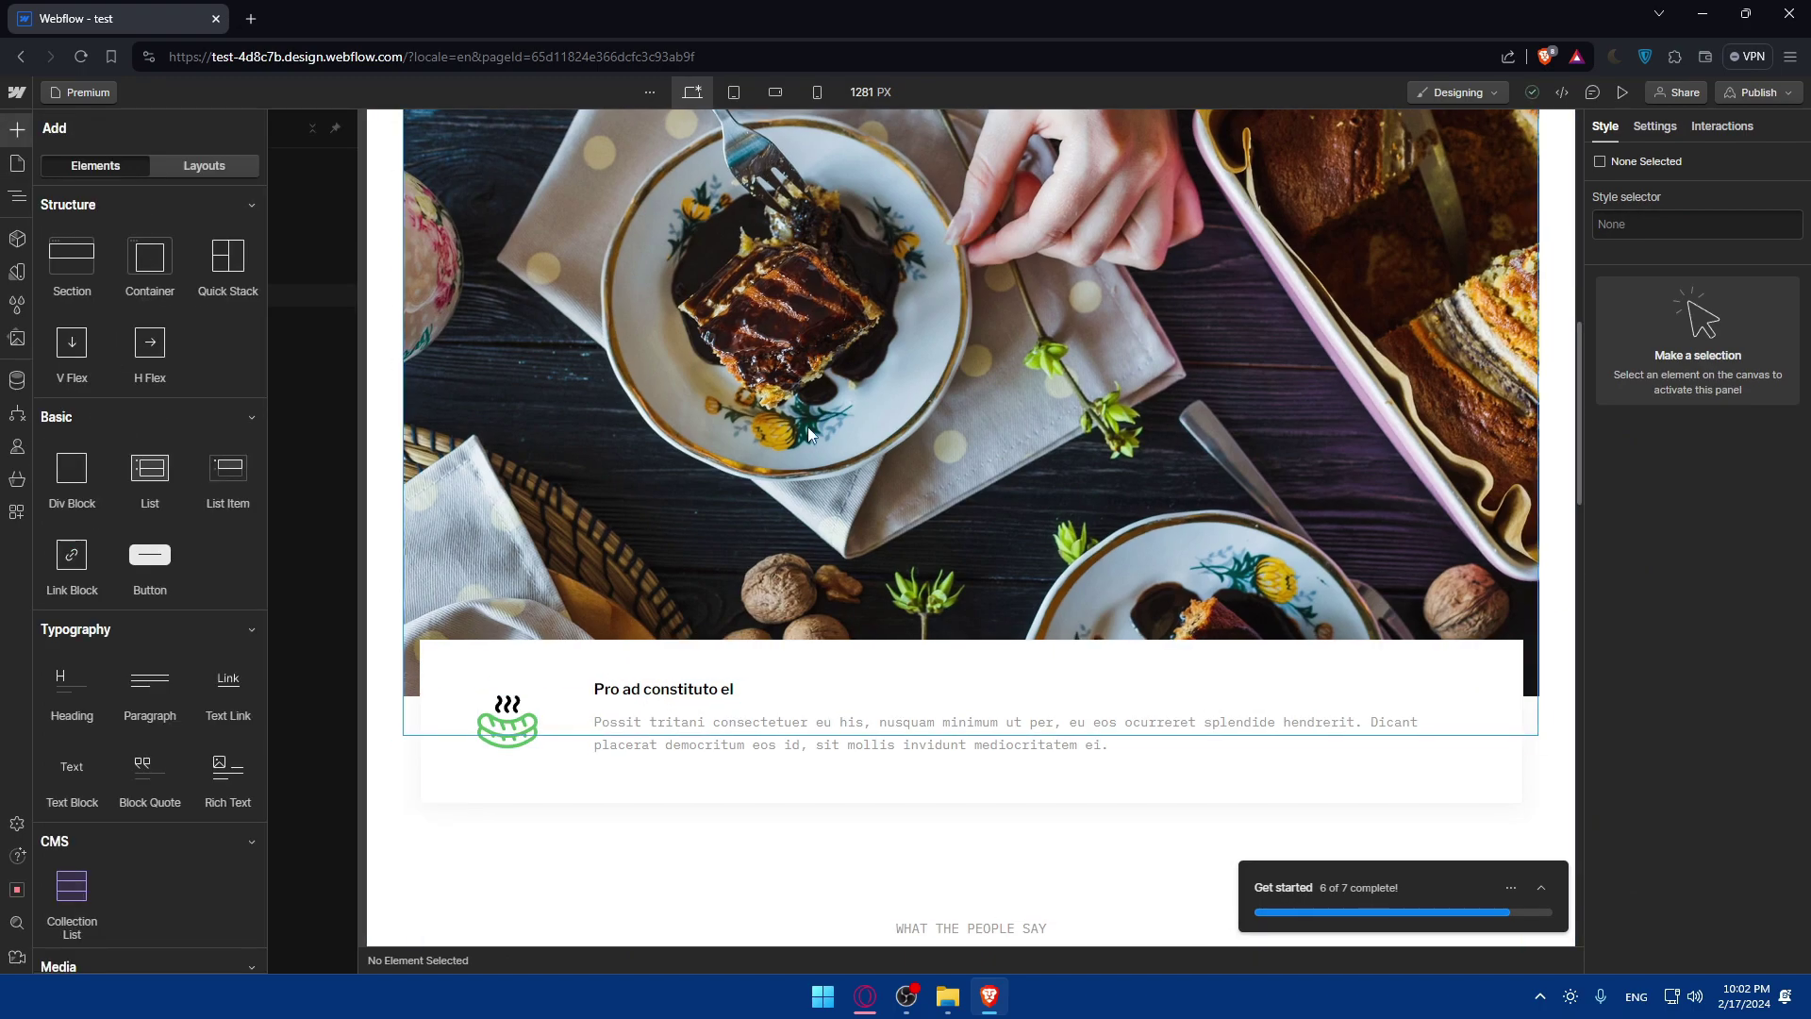
pyautogui.scroll(-13, 170, 339)
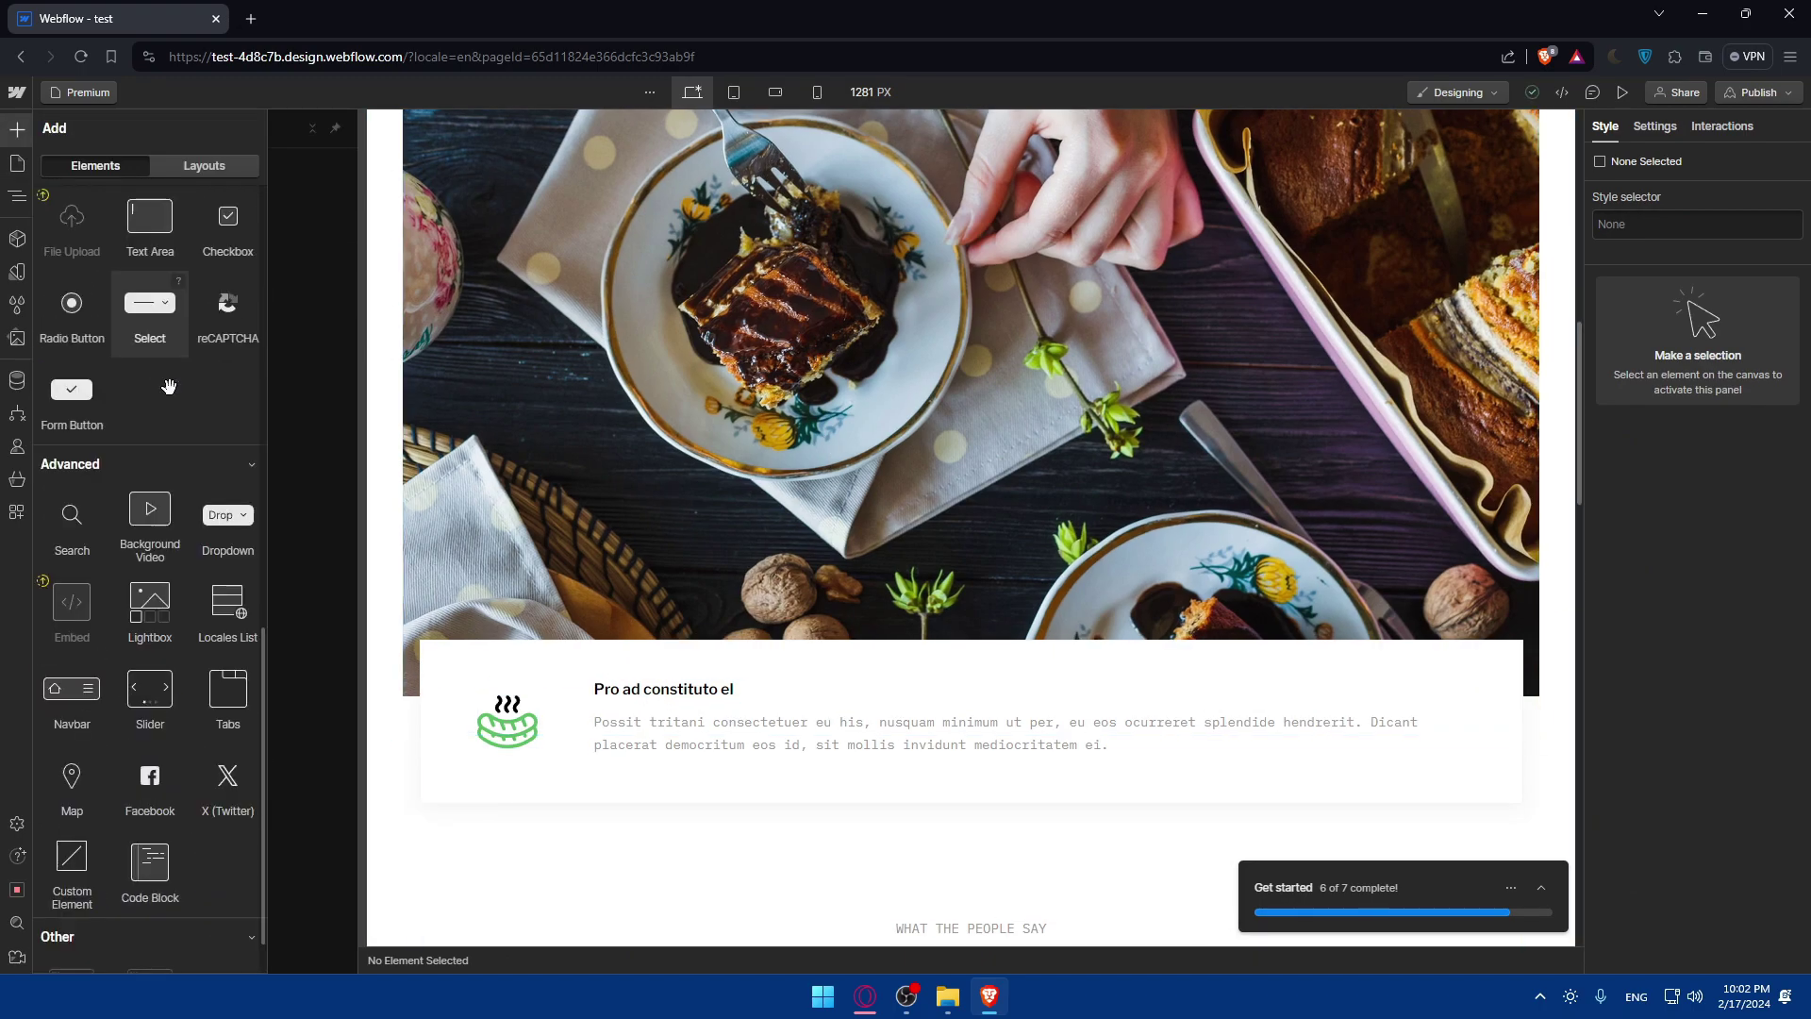
pyautogui.scroll(5, 172, 377)
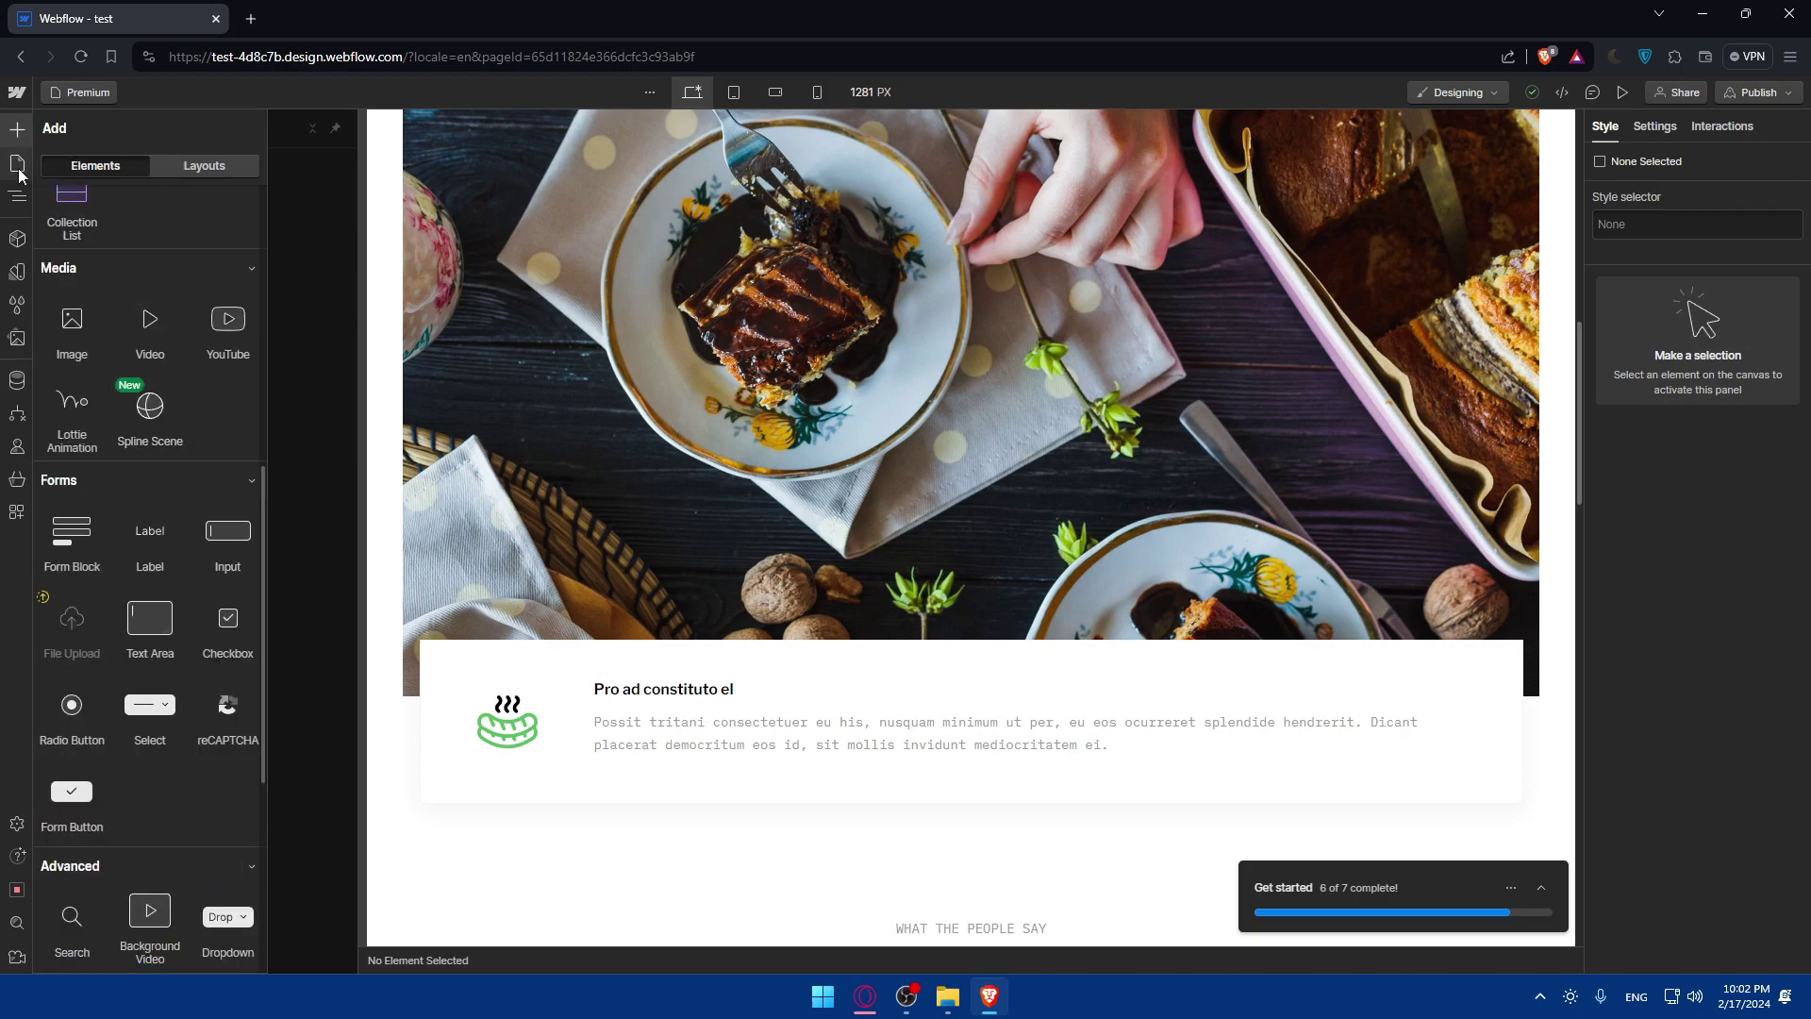
pyautogui.click(18, 245)
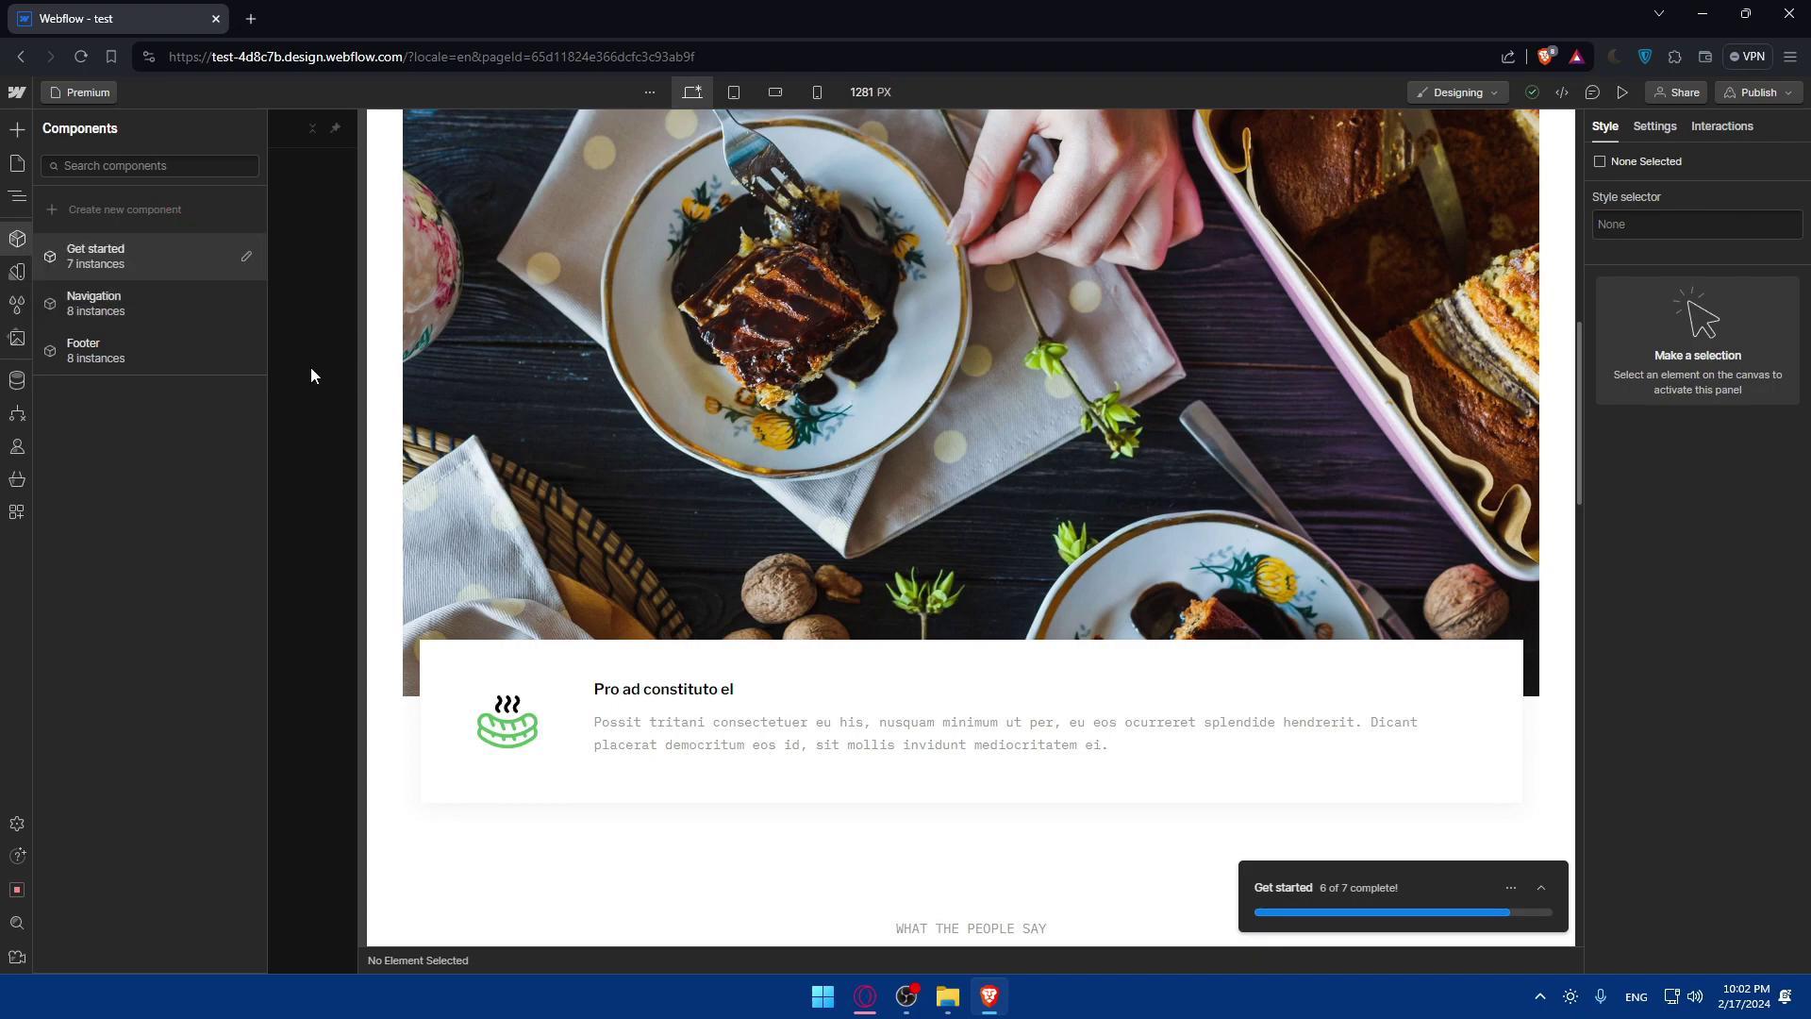
pyautogui.click(707, 740)
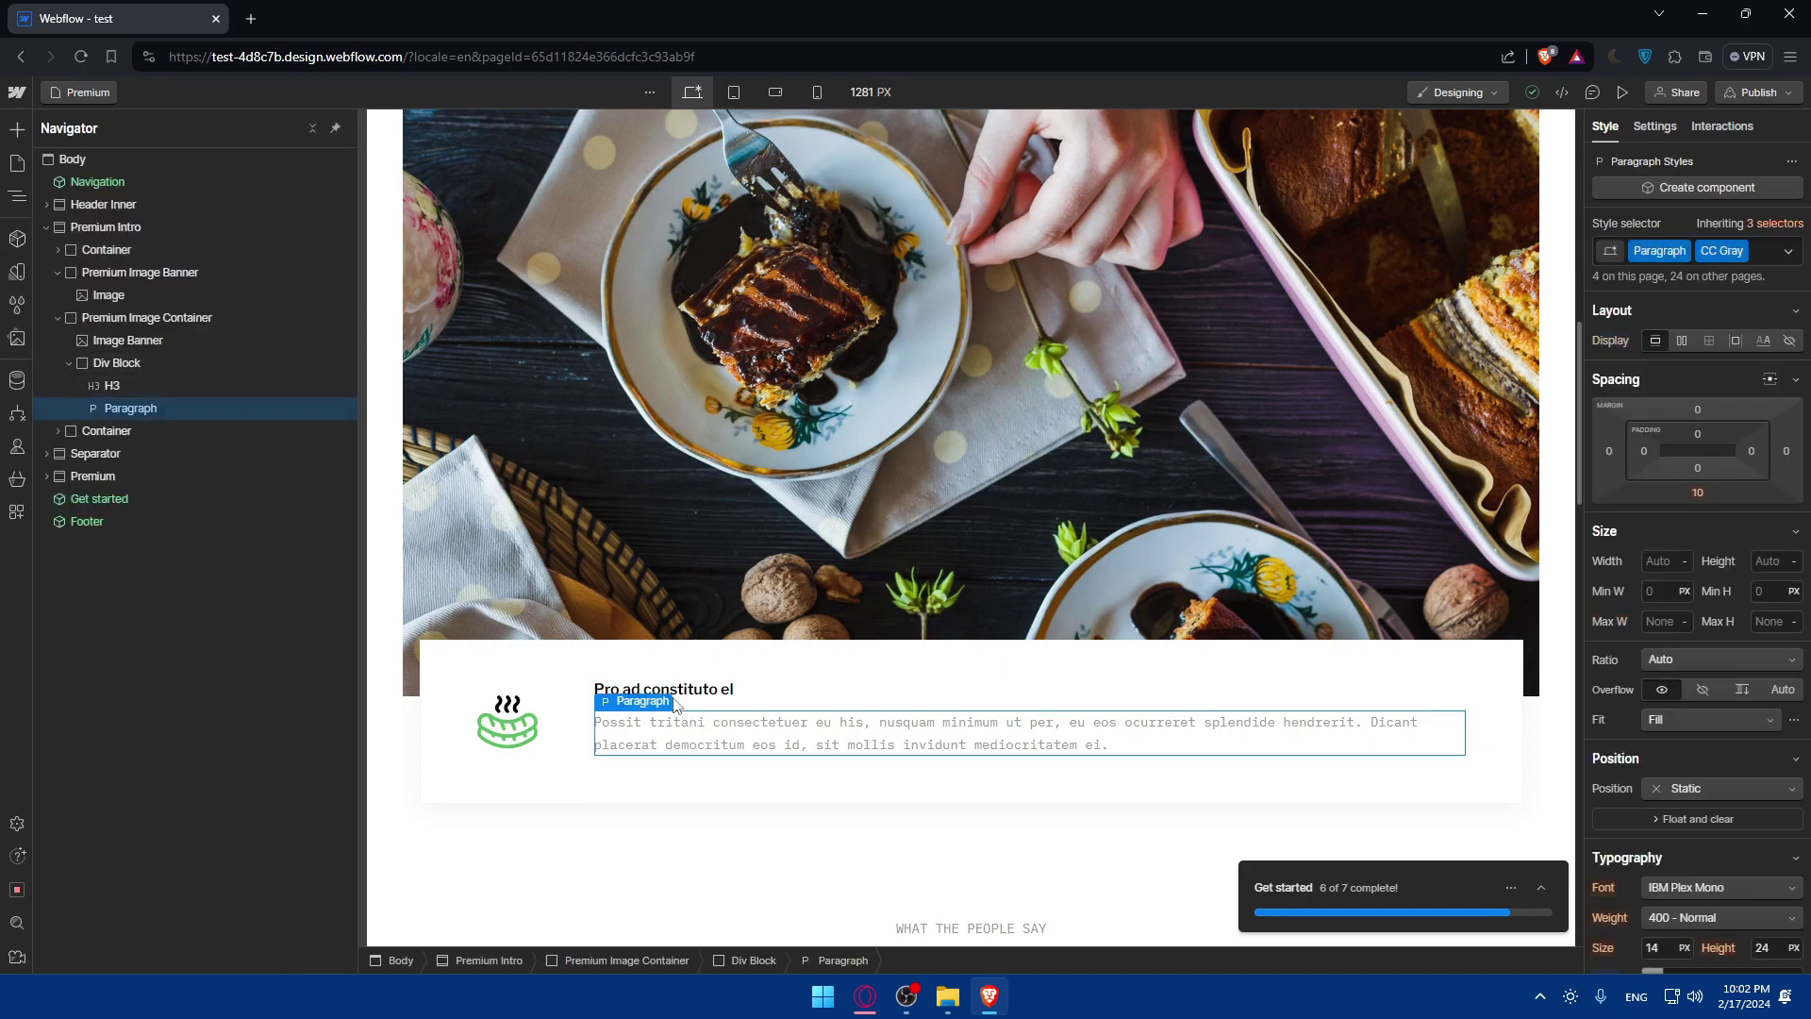
# Create a component named 'test' from the paragraph and try dragging it onto the canvas.
pyautogui.hotkey('ctrl', 'shift', 'a')
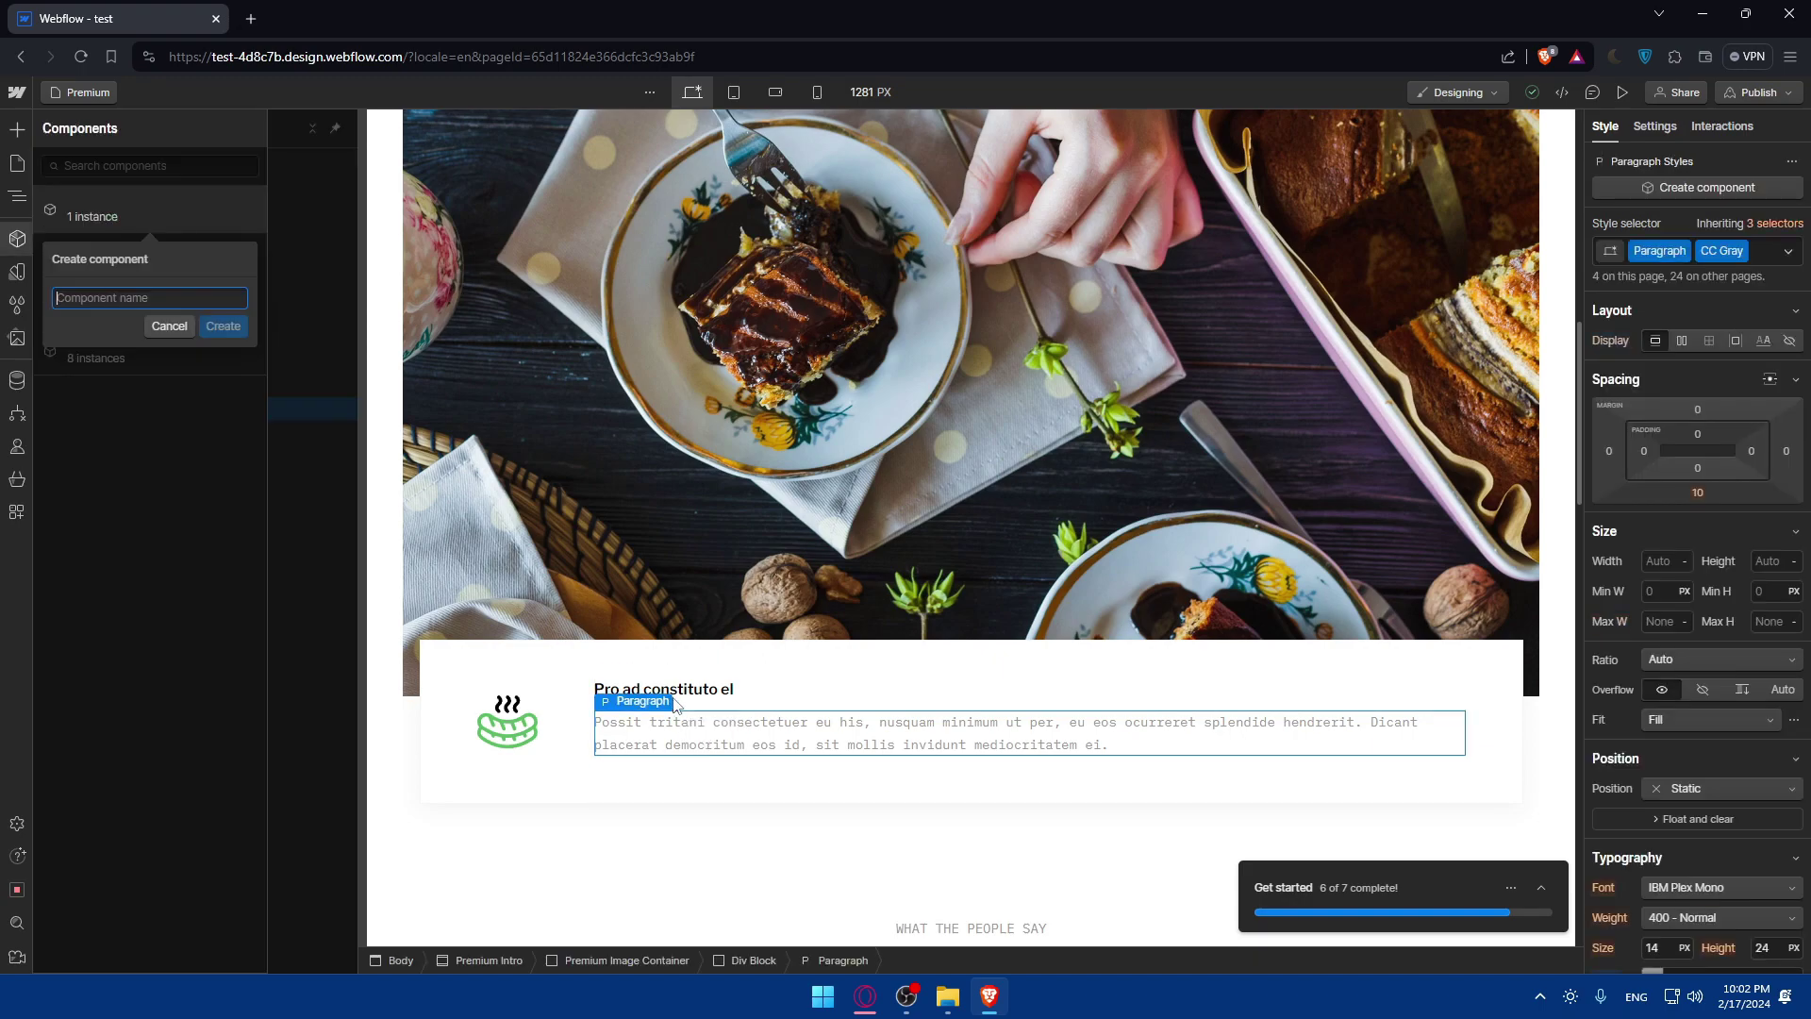
pyautogui.write('test')
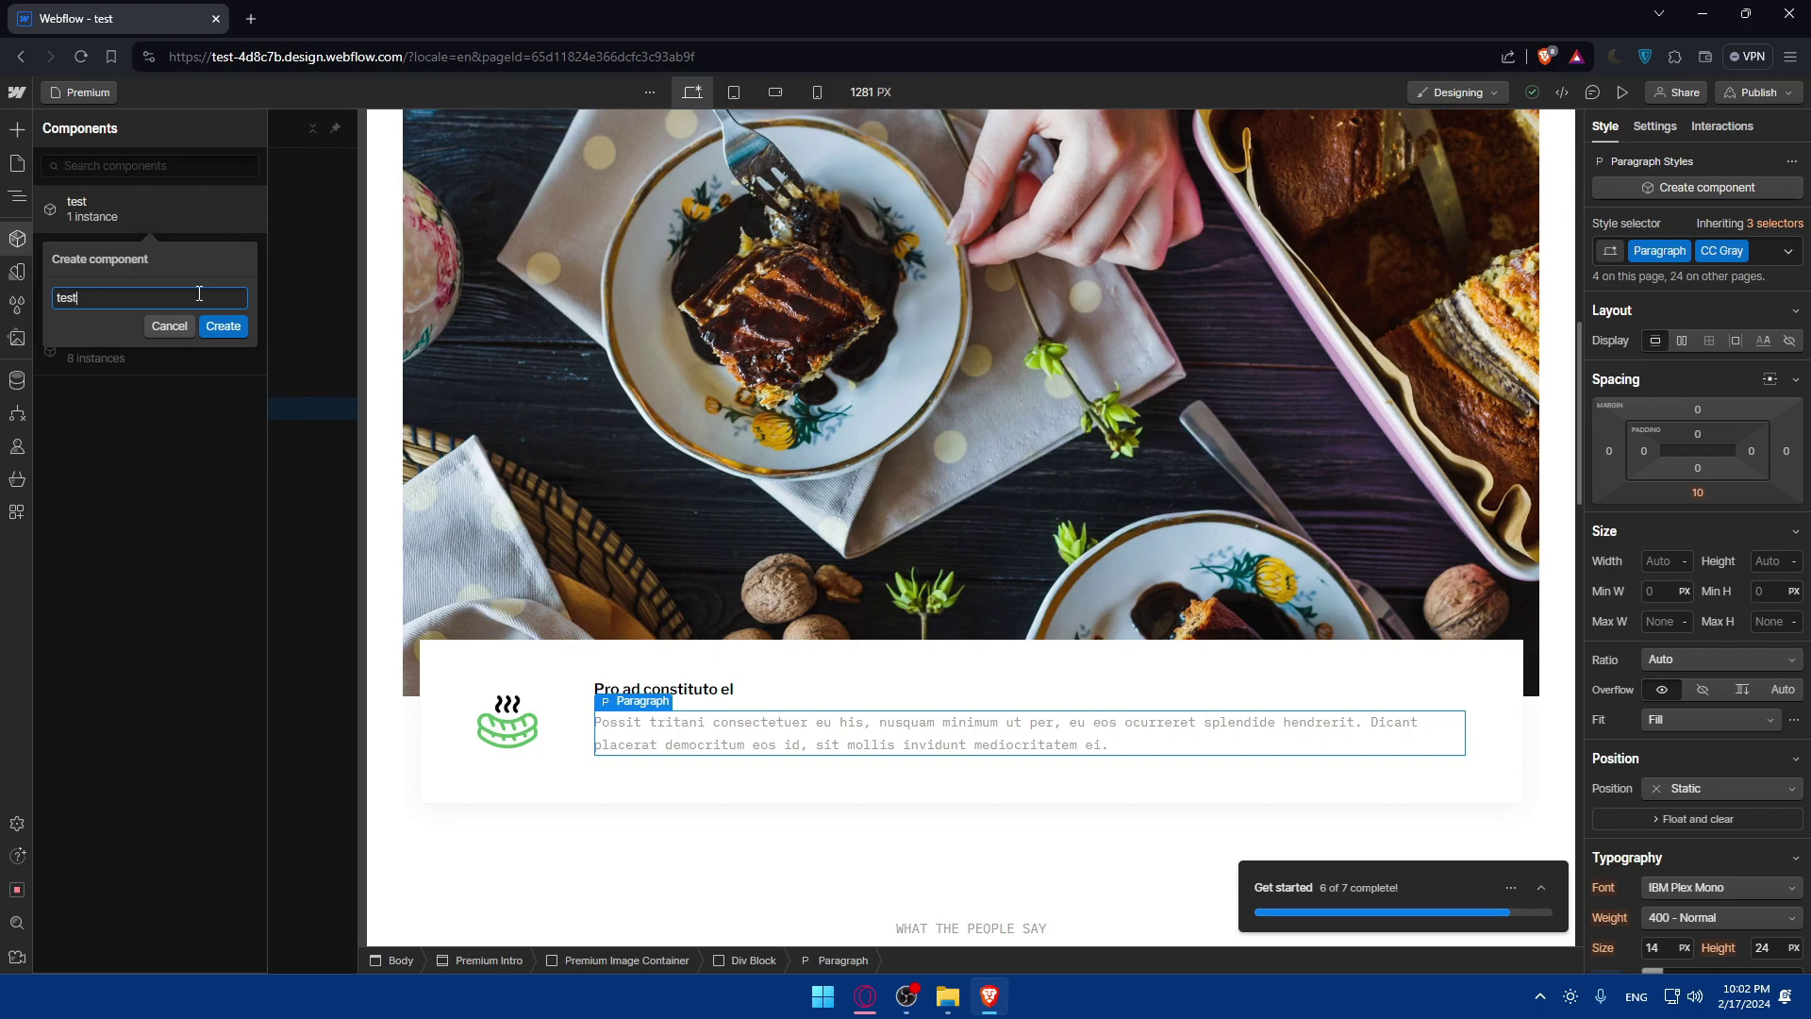
pyautogui.click(212, 323)
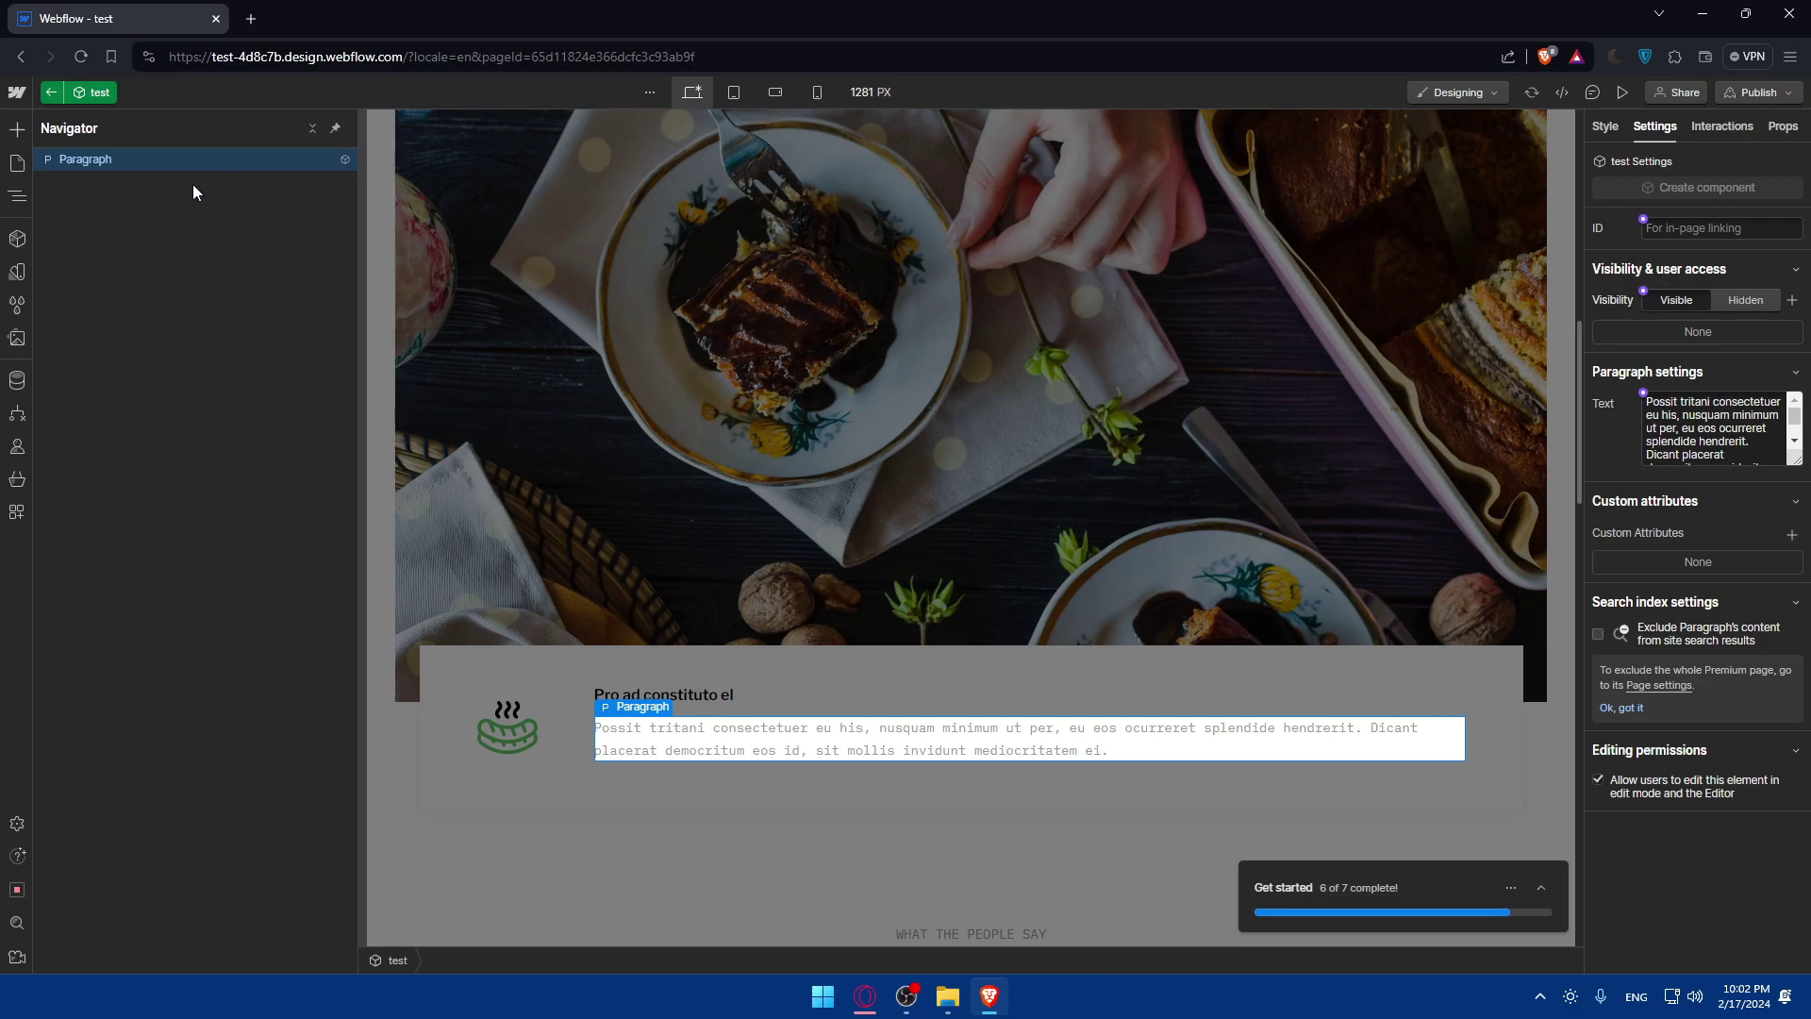
pyautogui.click(18, 239)
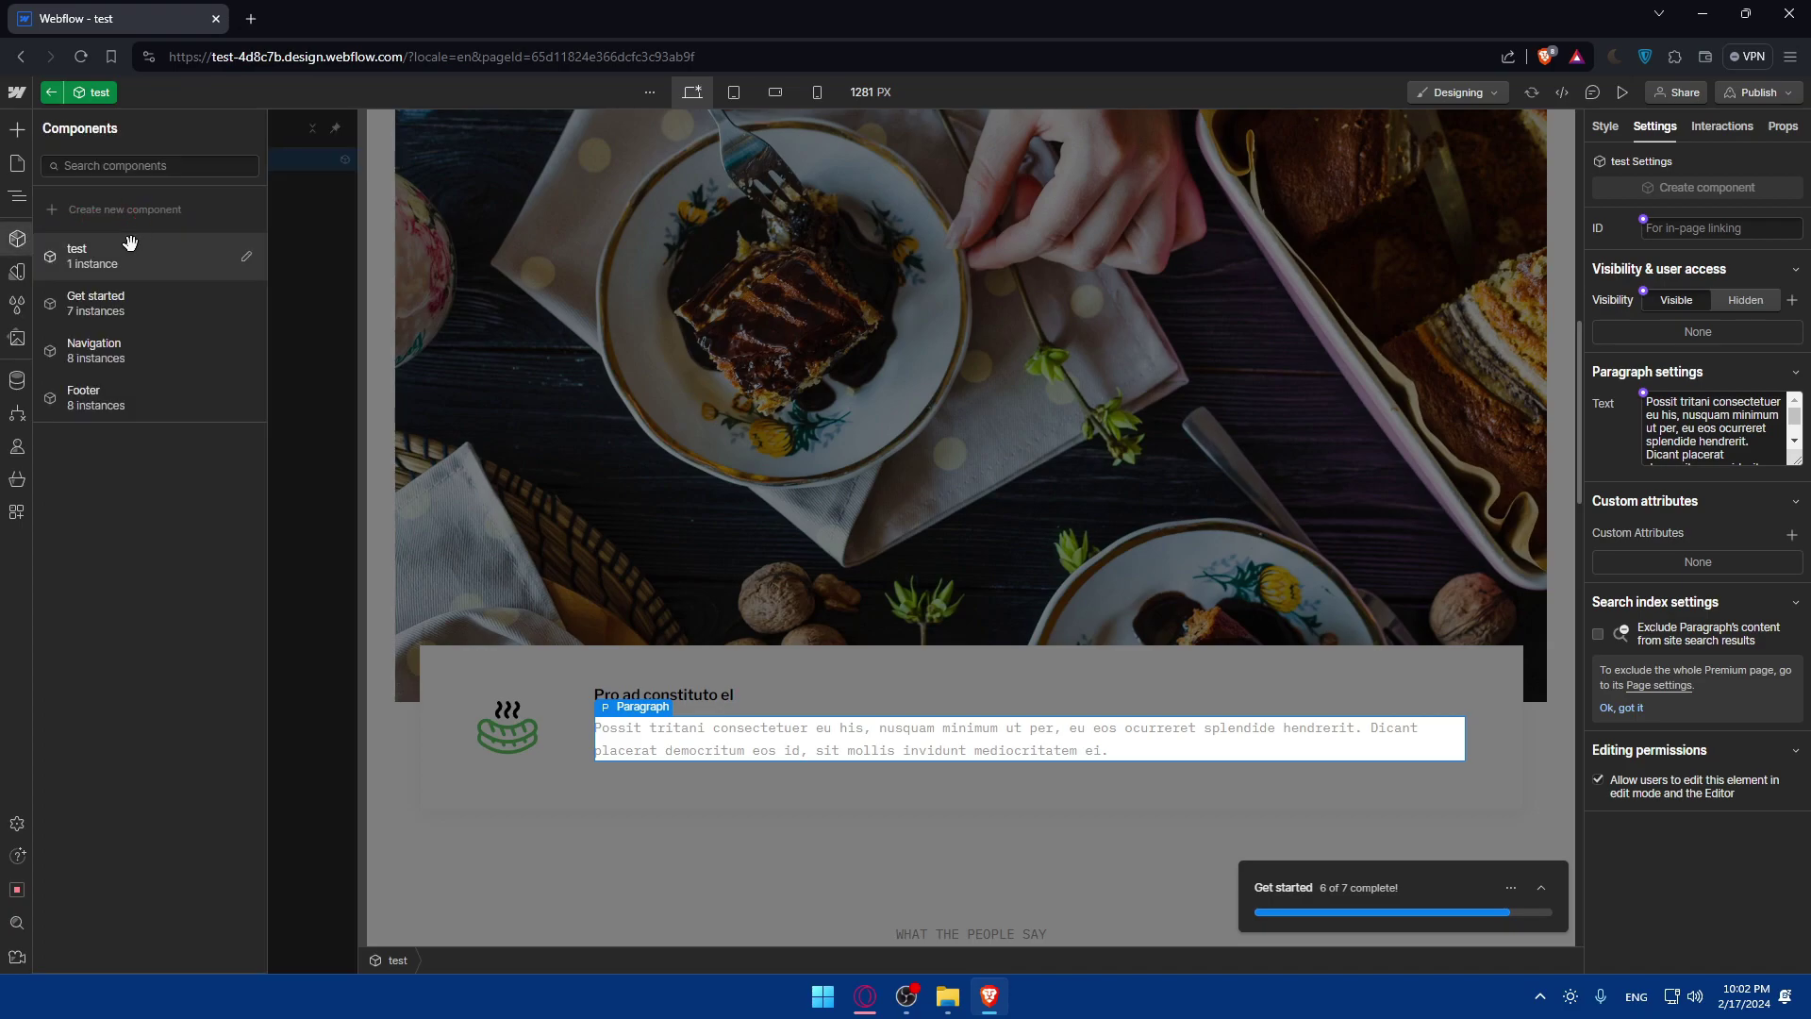
pyautogui.moveTo(130, 244)
pyautogui.mouseDown()
pyautogui.moveTo(123, 265)
pyautogui.moveTo(146, 213)
pyautogui.mouseUp()
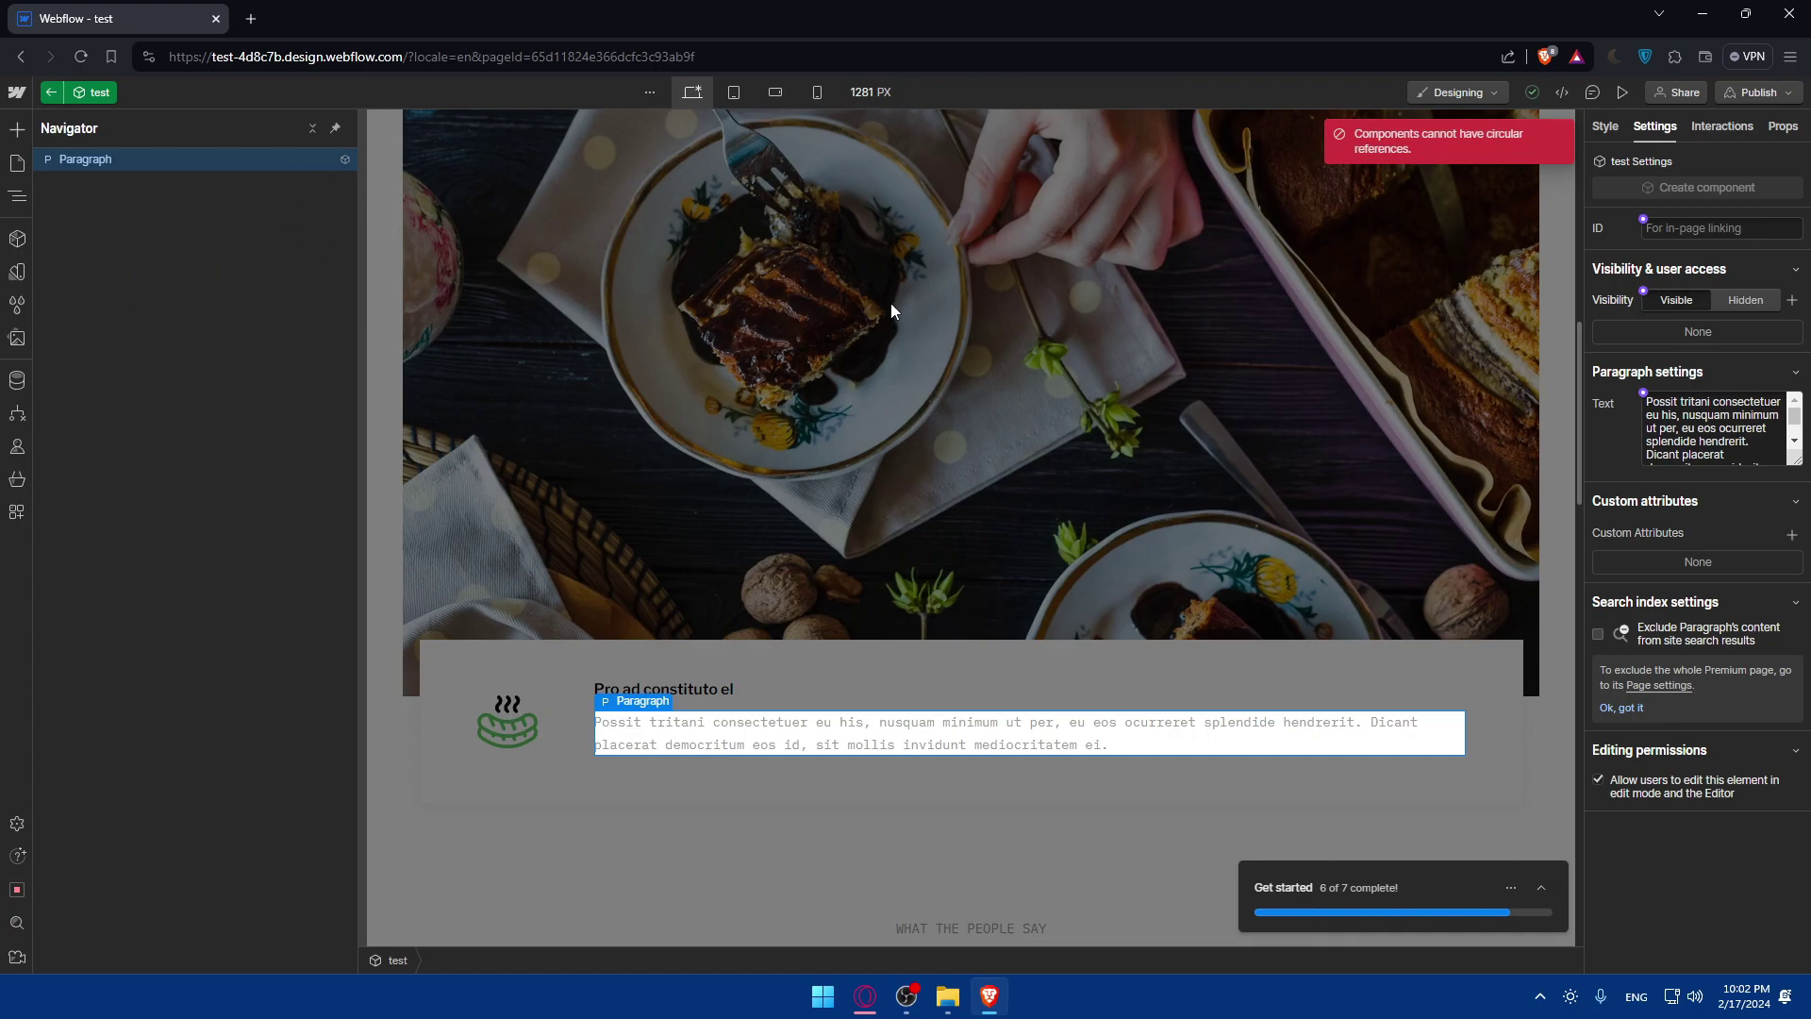
# Browse the Elements list, then expand the Get started checklist showing 6 of 7 tasks done.
pyautogui.click(17, 129)
pyautogui.scroll(-15, 151, 292)
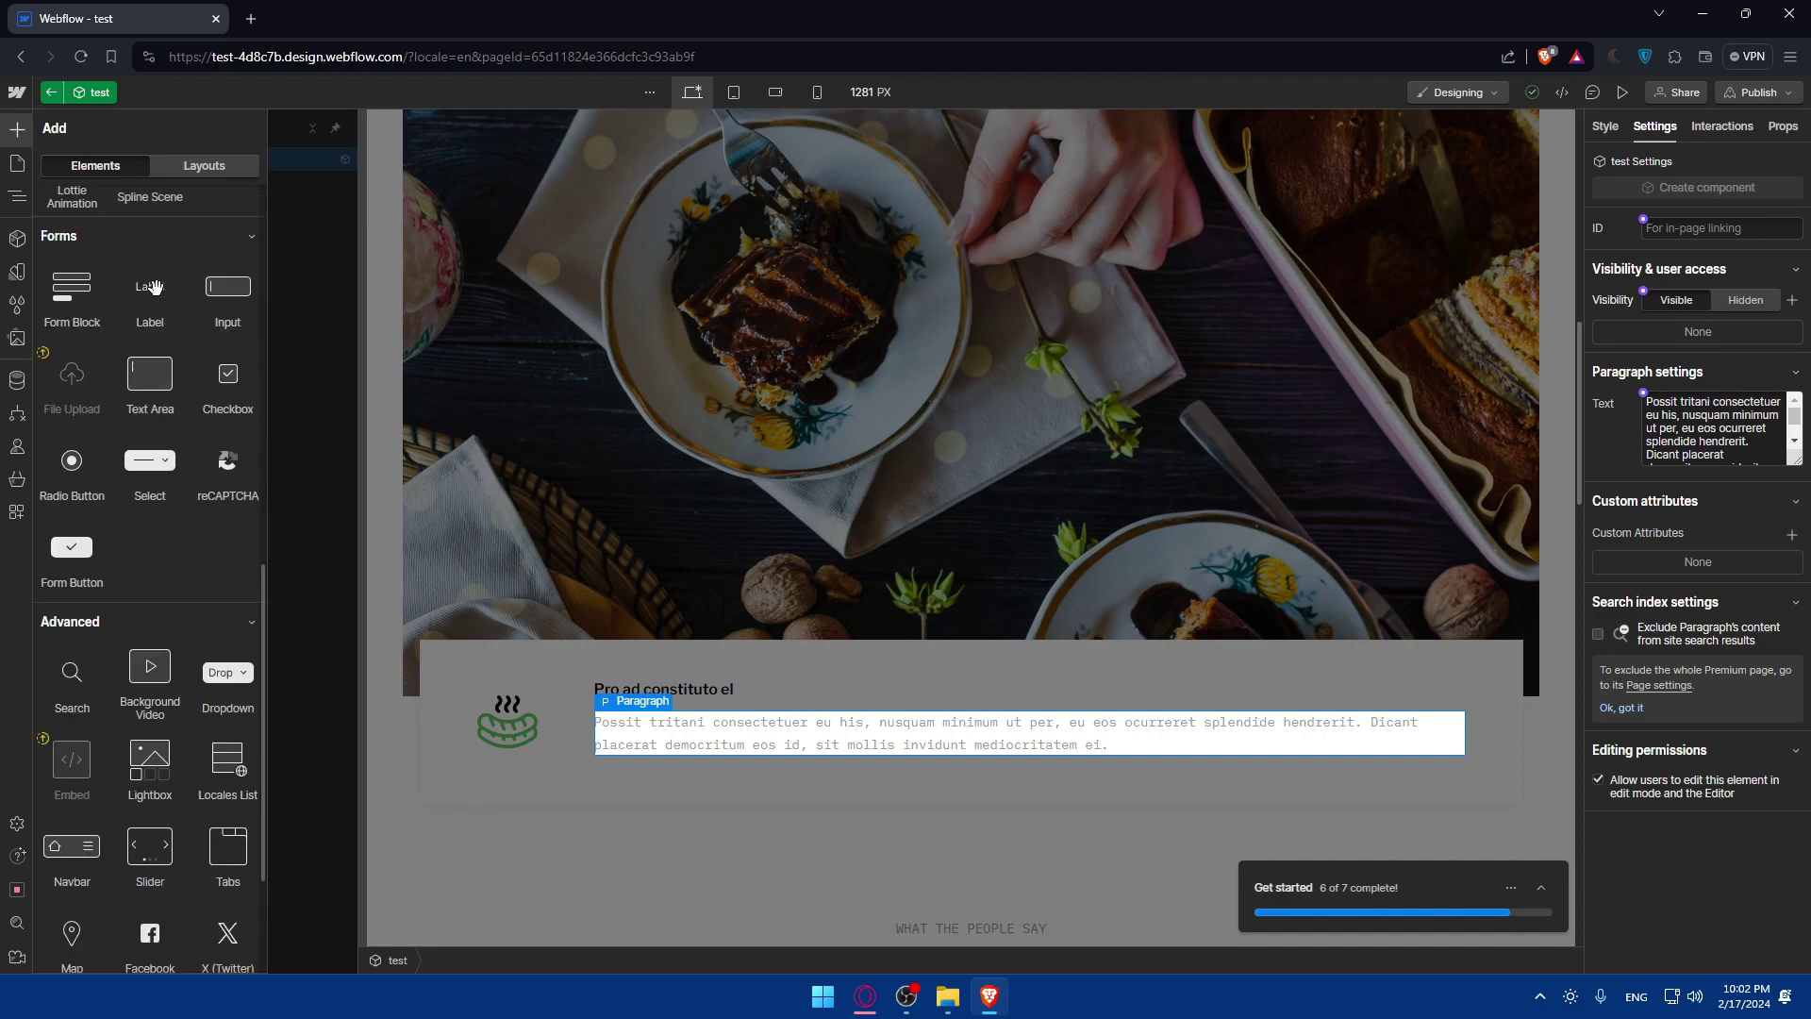
pyautogui.scroll(8, 156, 353)
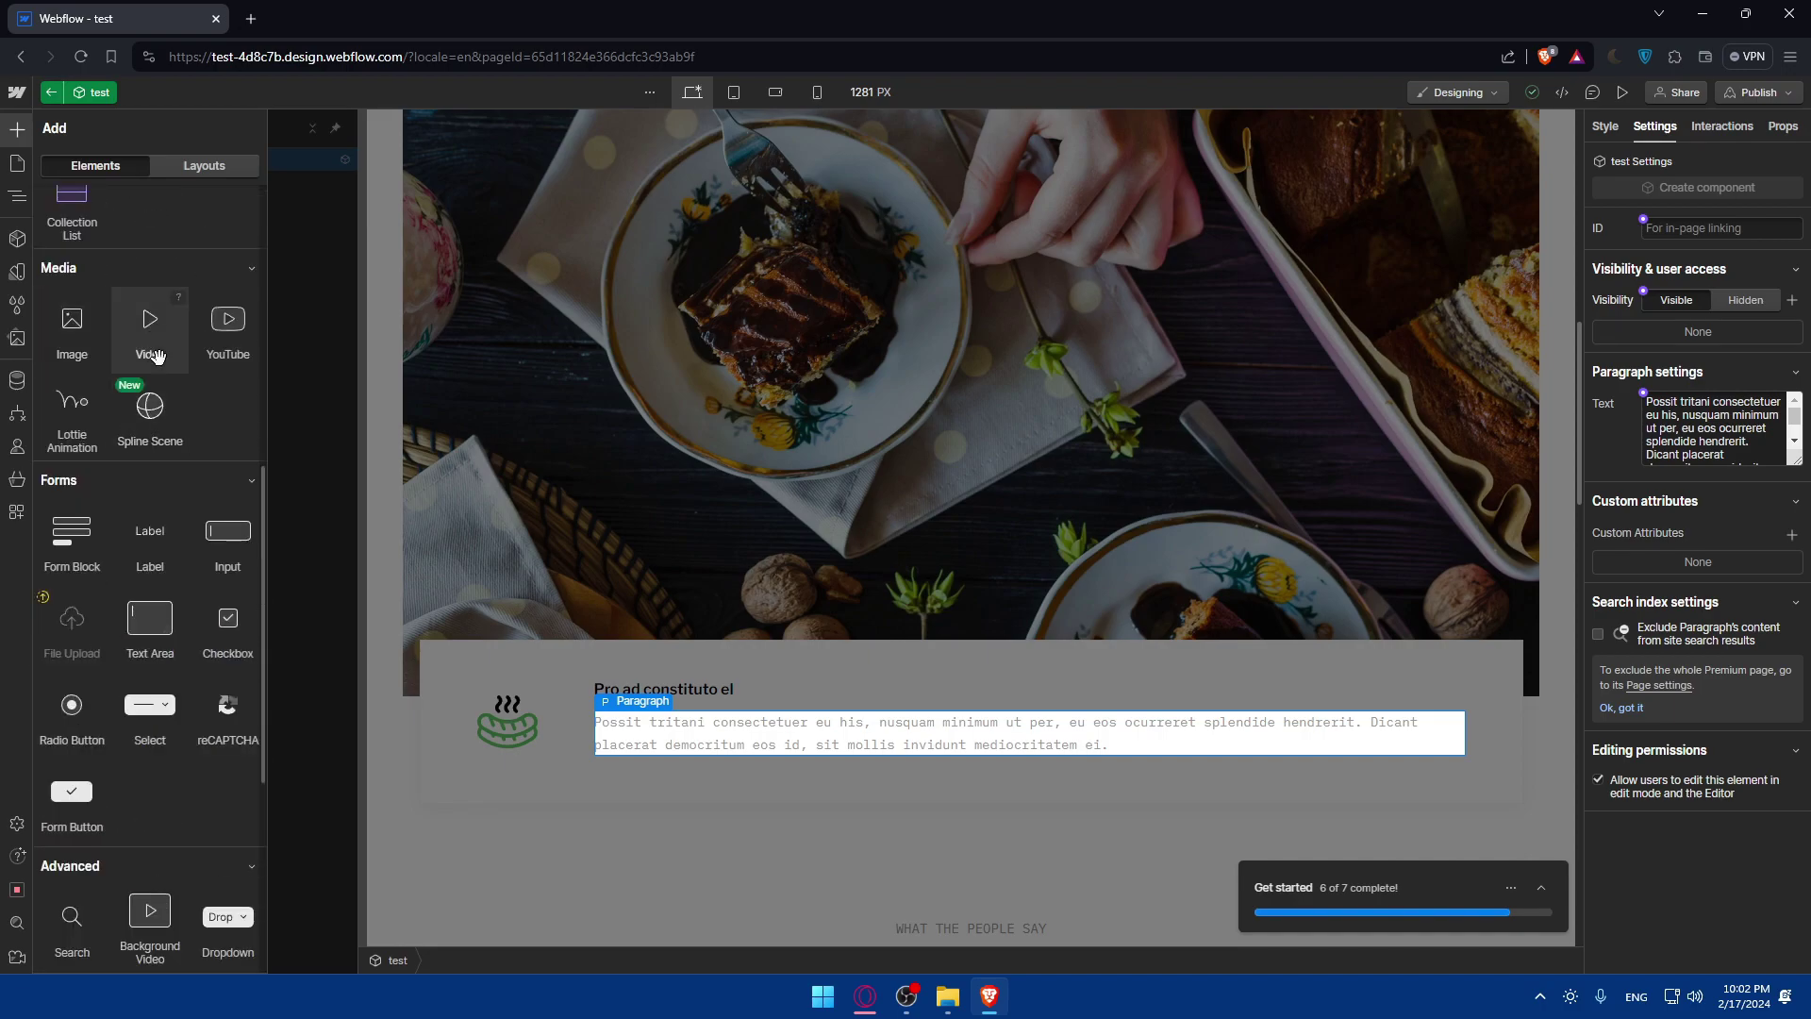
pyautogui.scroll(-5, 148, 381)
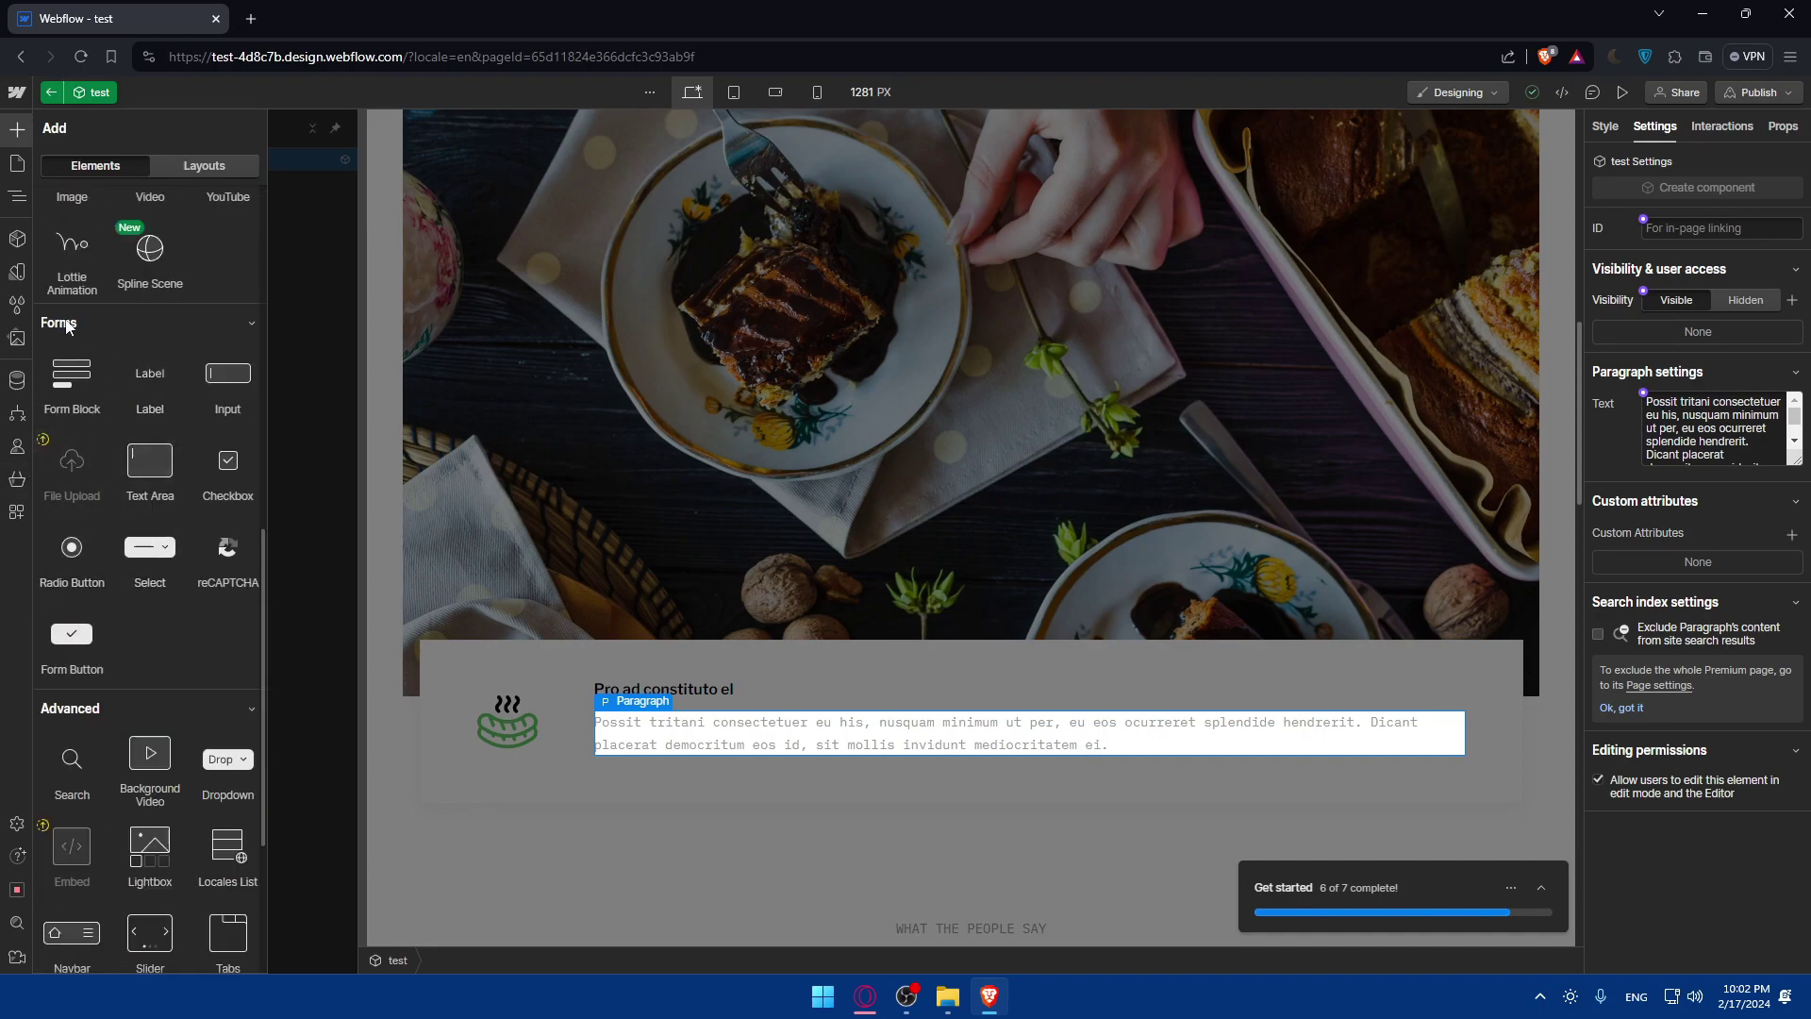
pyautogui.scroll(-4, 146, 387)
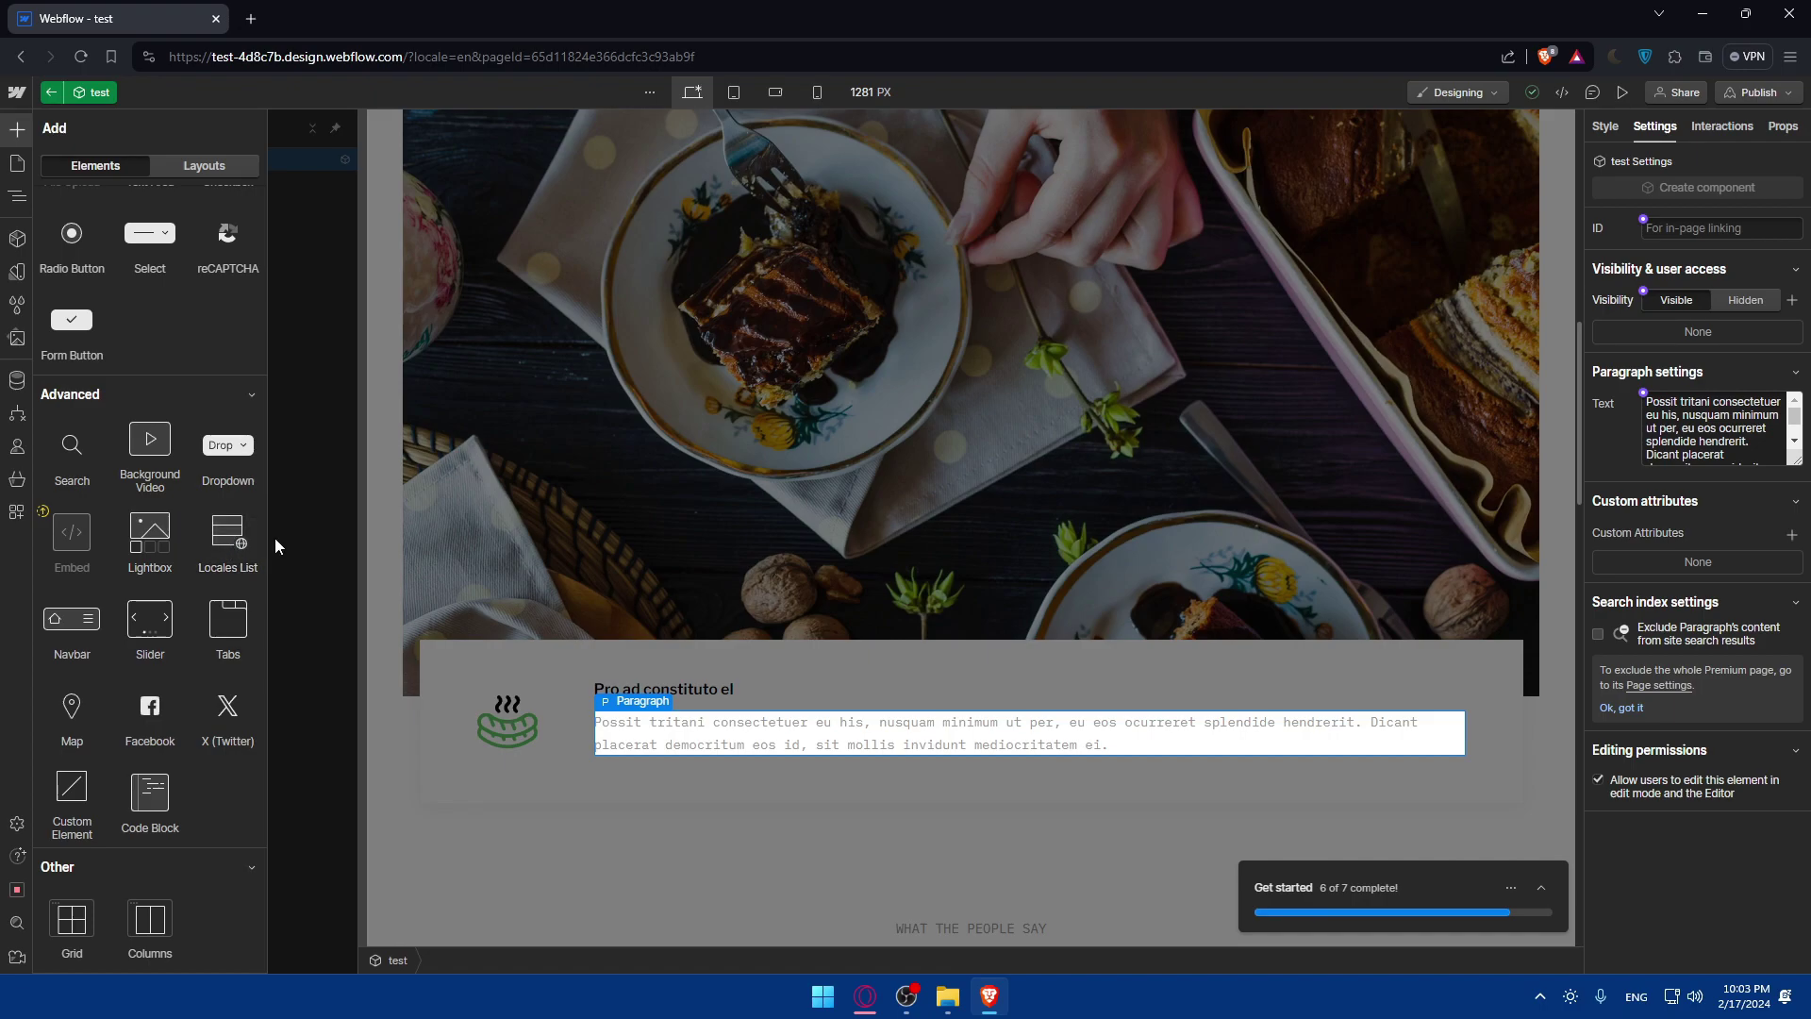
pyautogui.click(1539, 890)
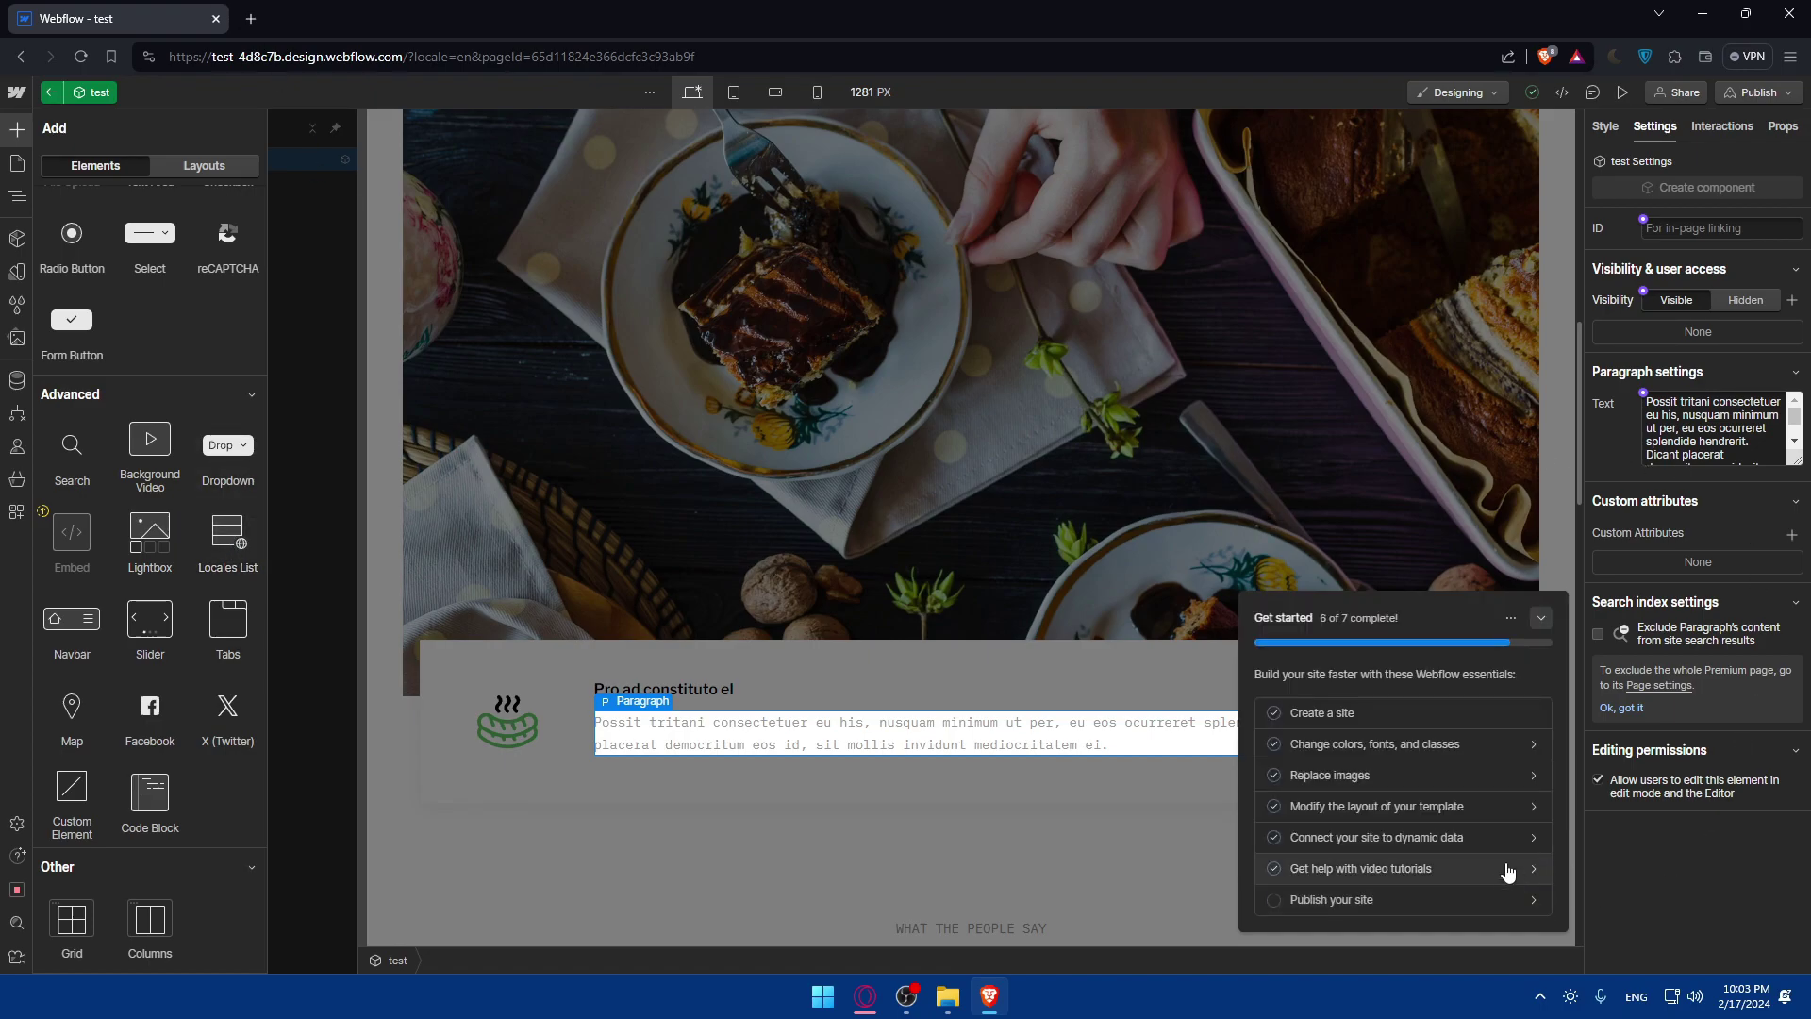
# Open the Video Tutorials list from the Get started checklist and scroll through its lessons.
pyautogui.click(1418, 870)
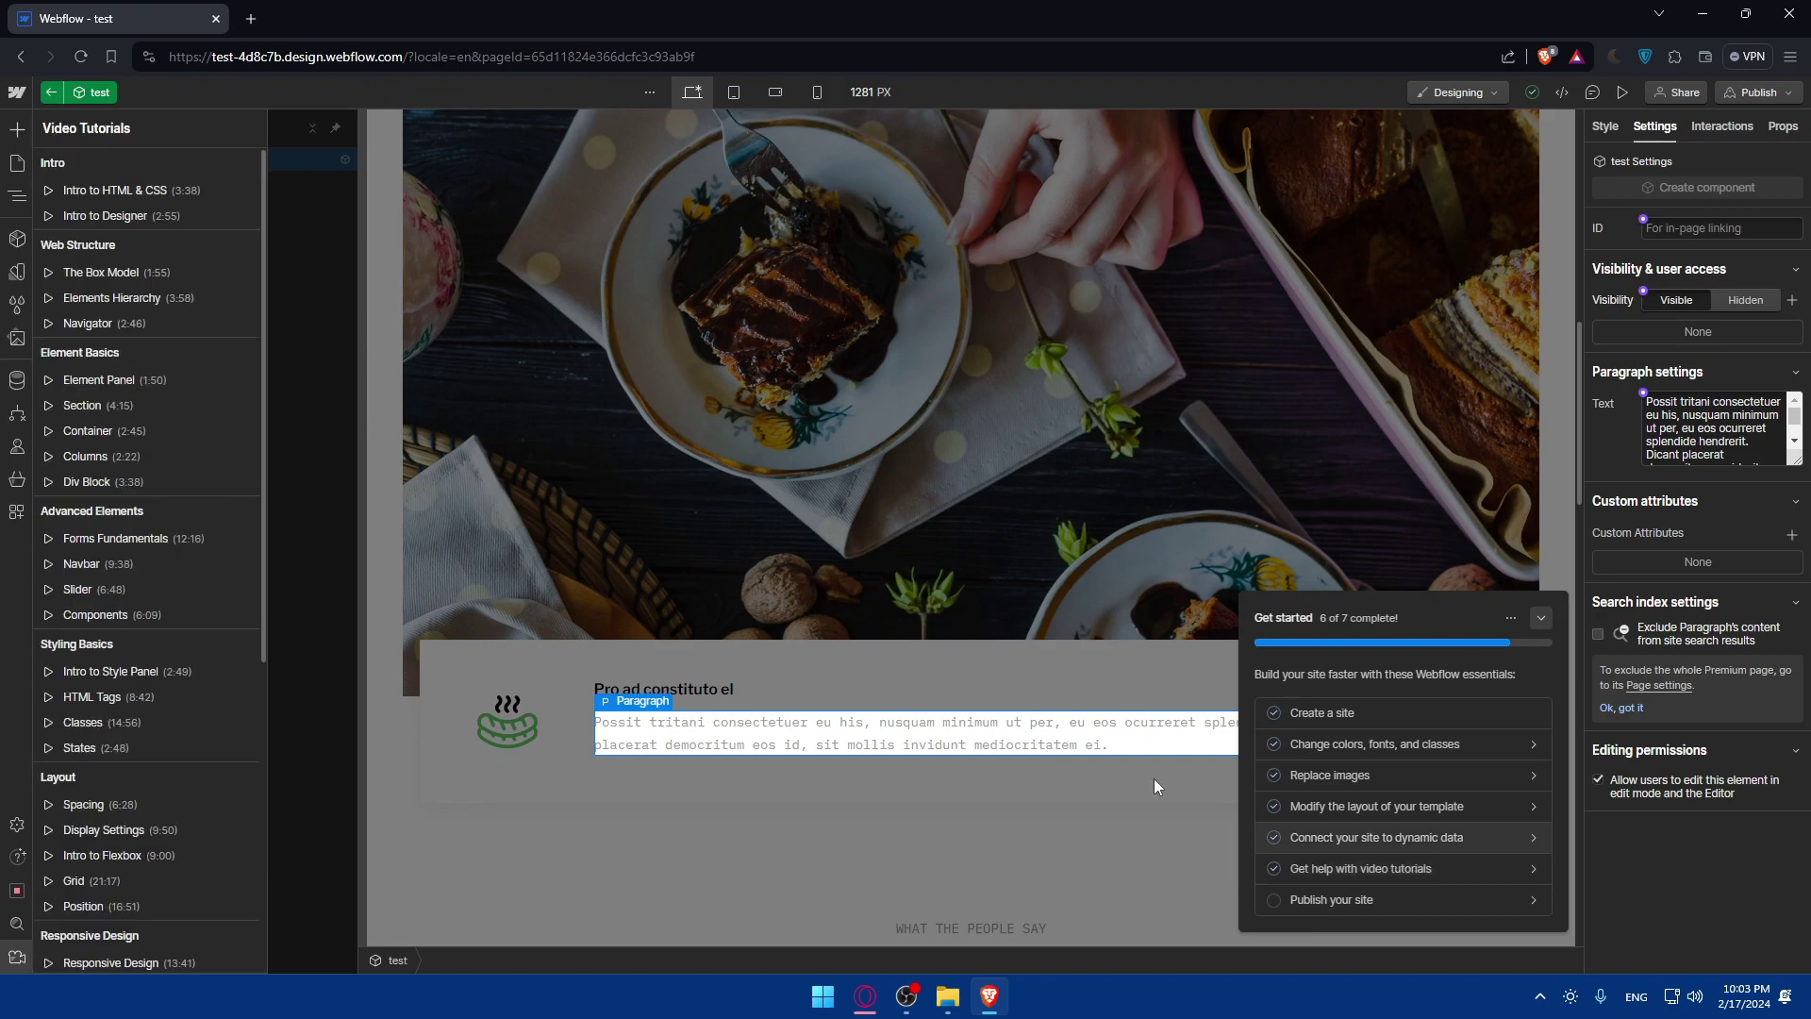
pyautogui.scroll(-5, 113, 566)
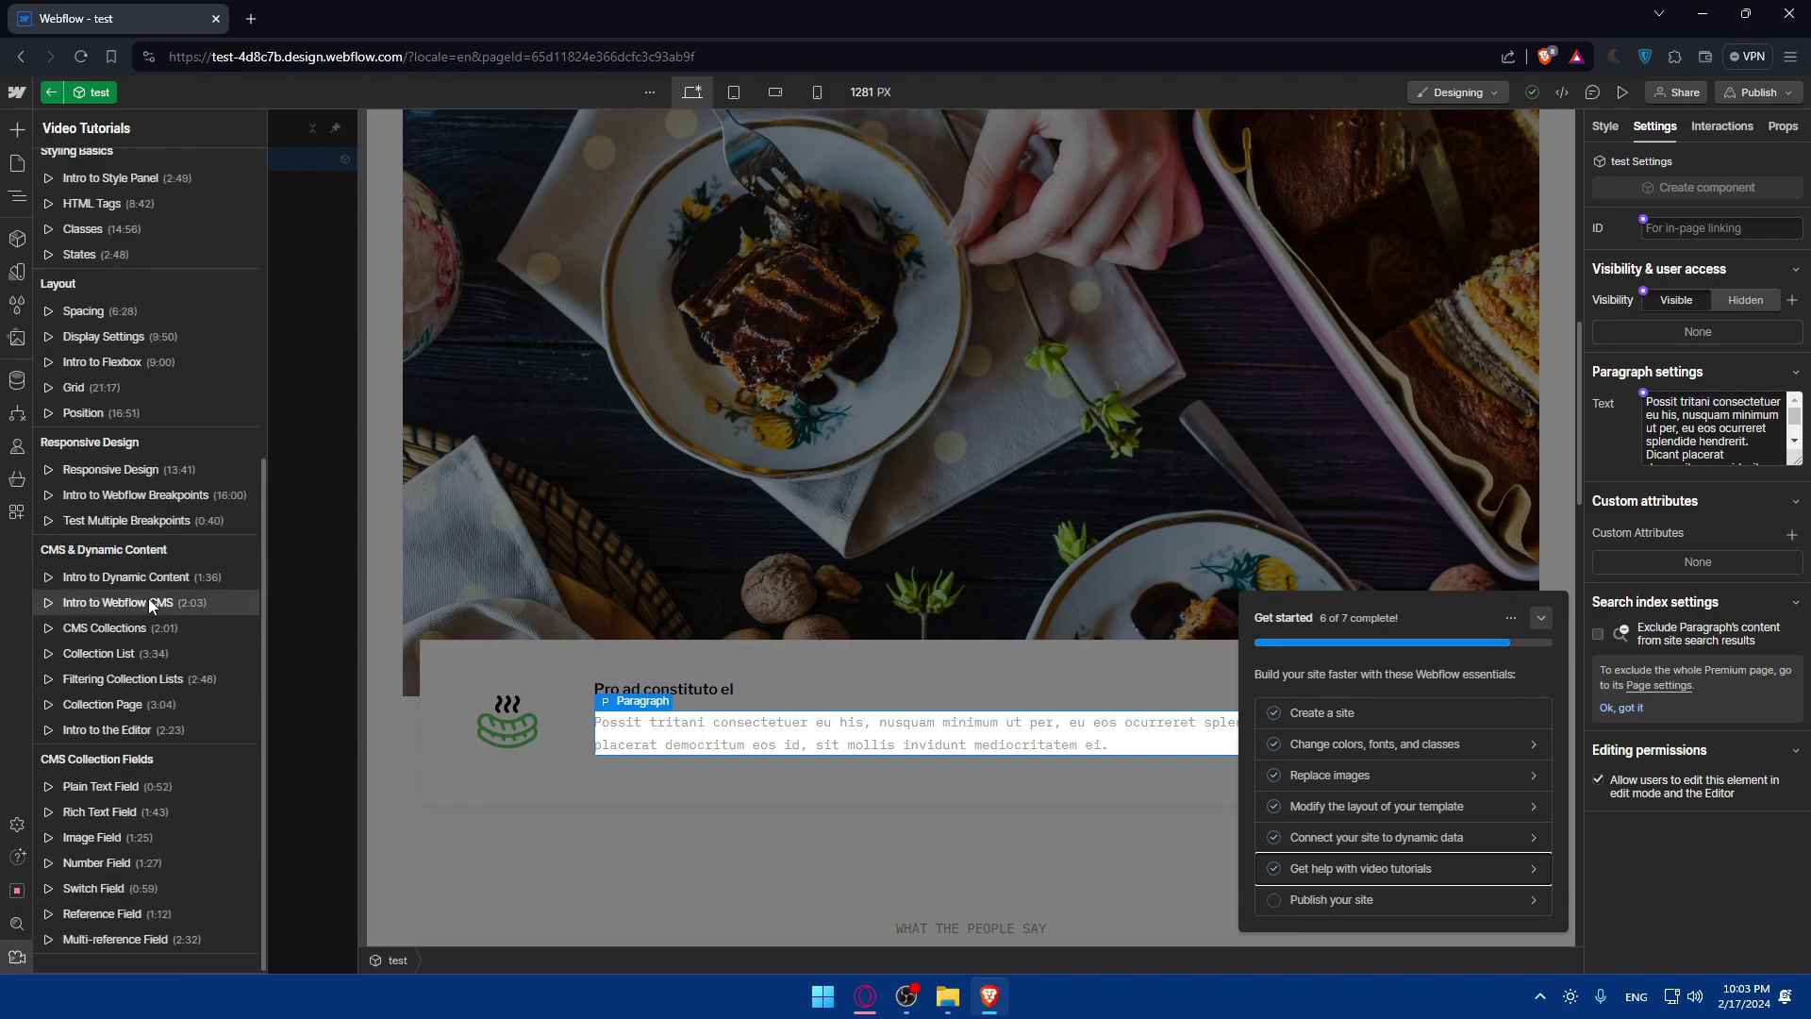
pyautogui.scroll(5, 149, 598)
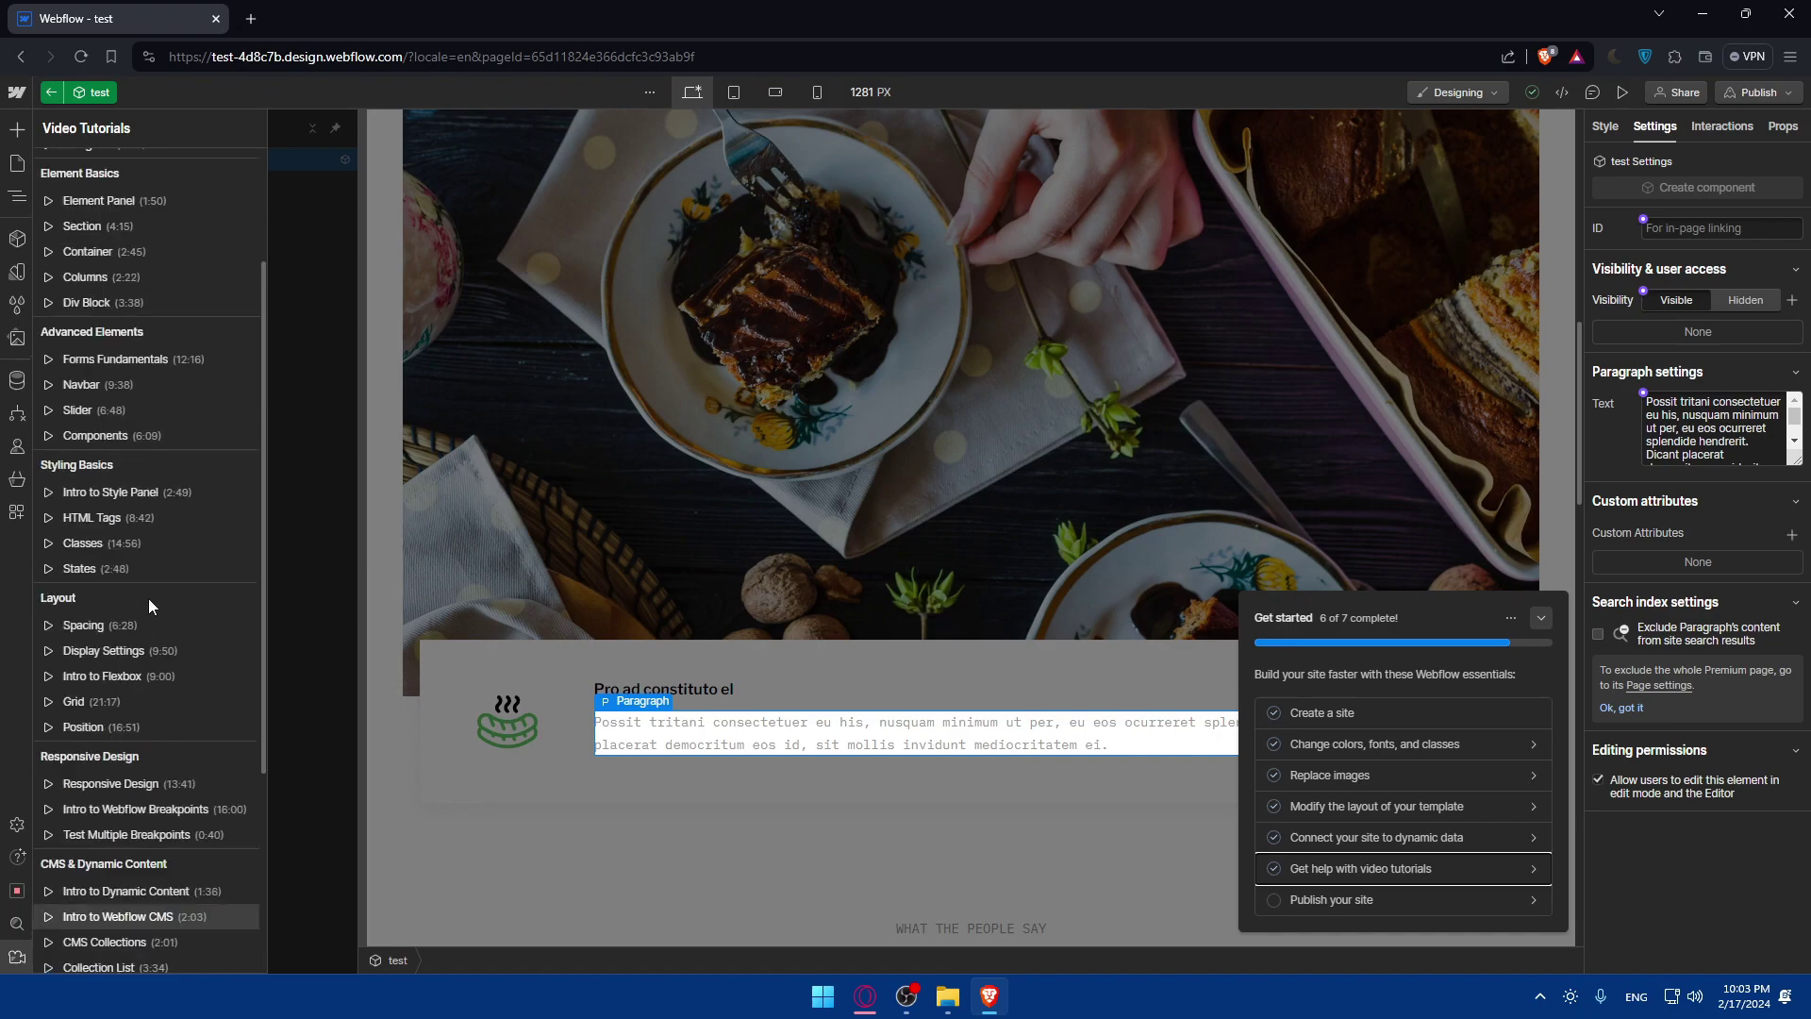
# Search Google in a new tab for 'lightbox for images webflow' and open the first video result.
pyautogui.click(250, 19)
pyautogui.write('lig')
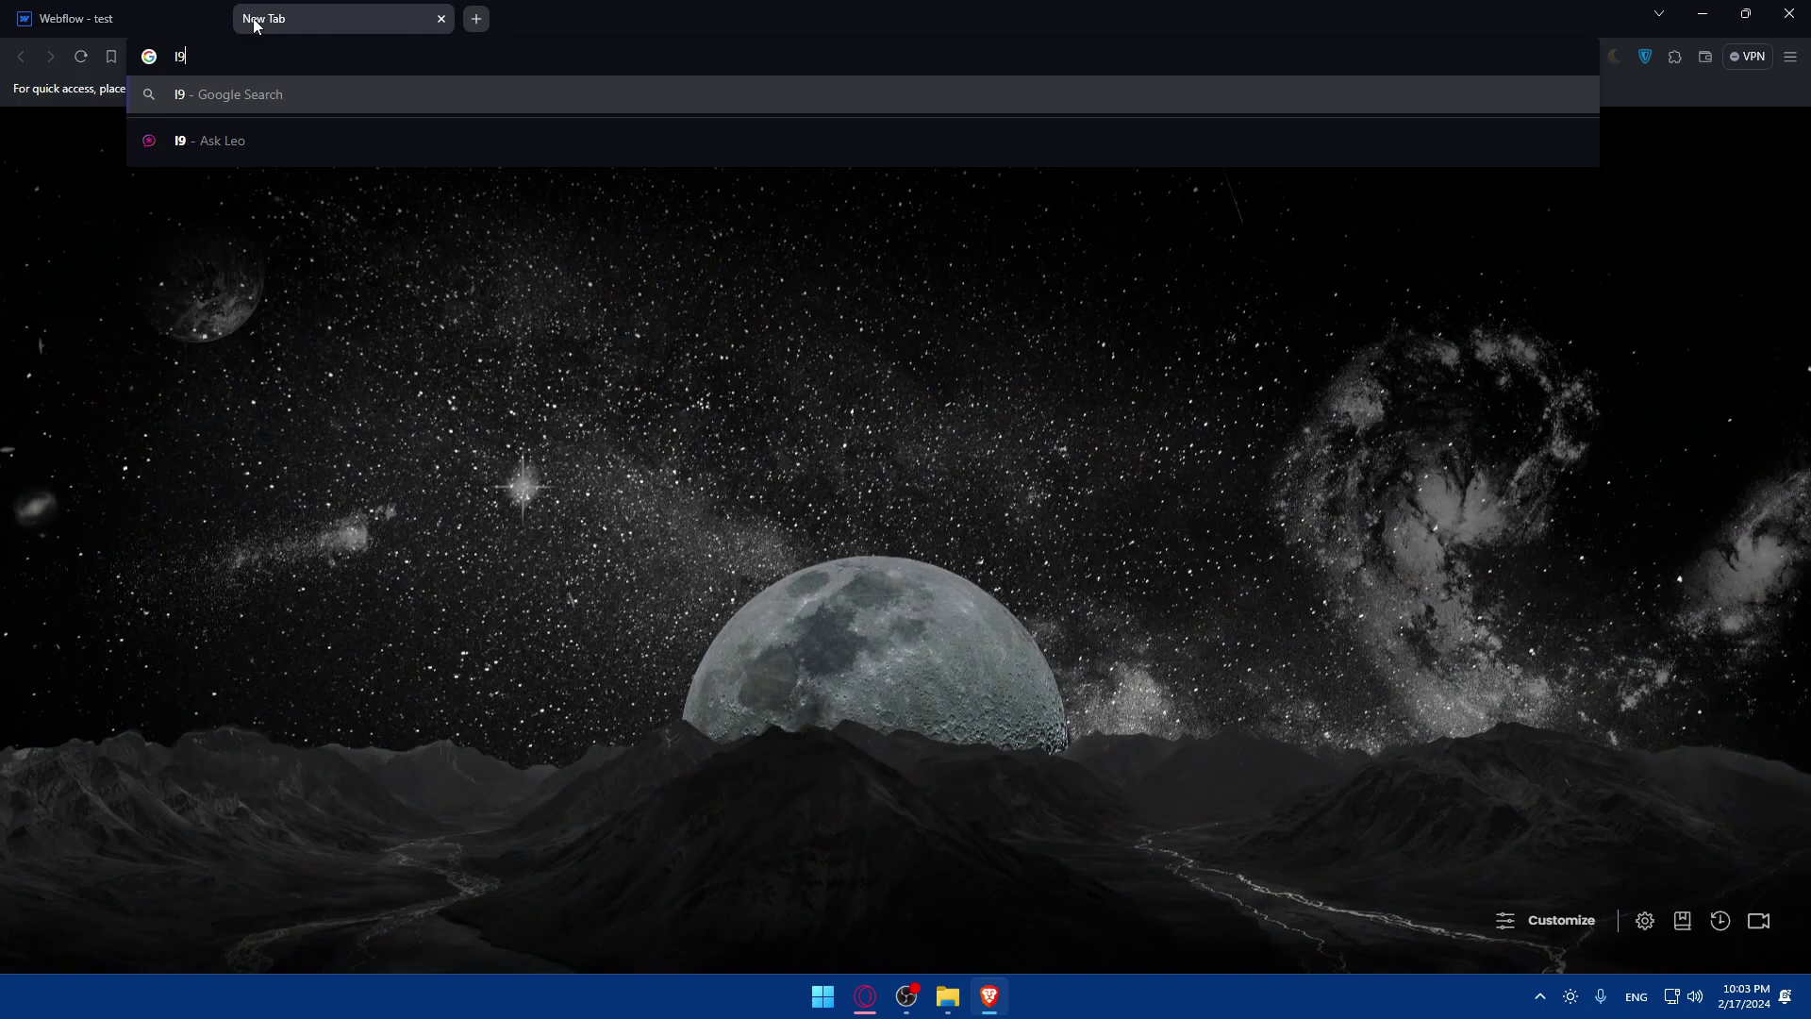
pyautogui.write('htbox ')
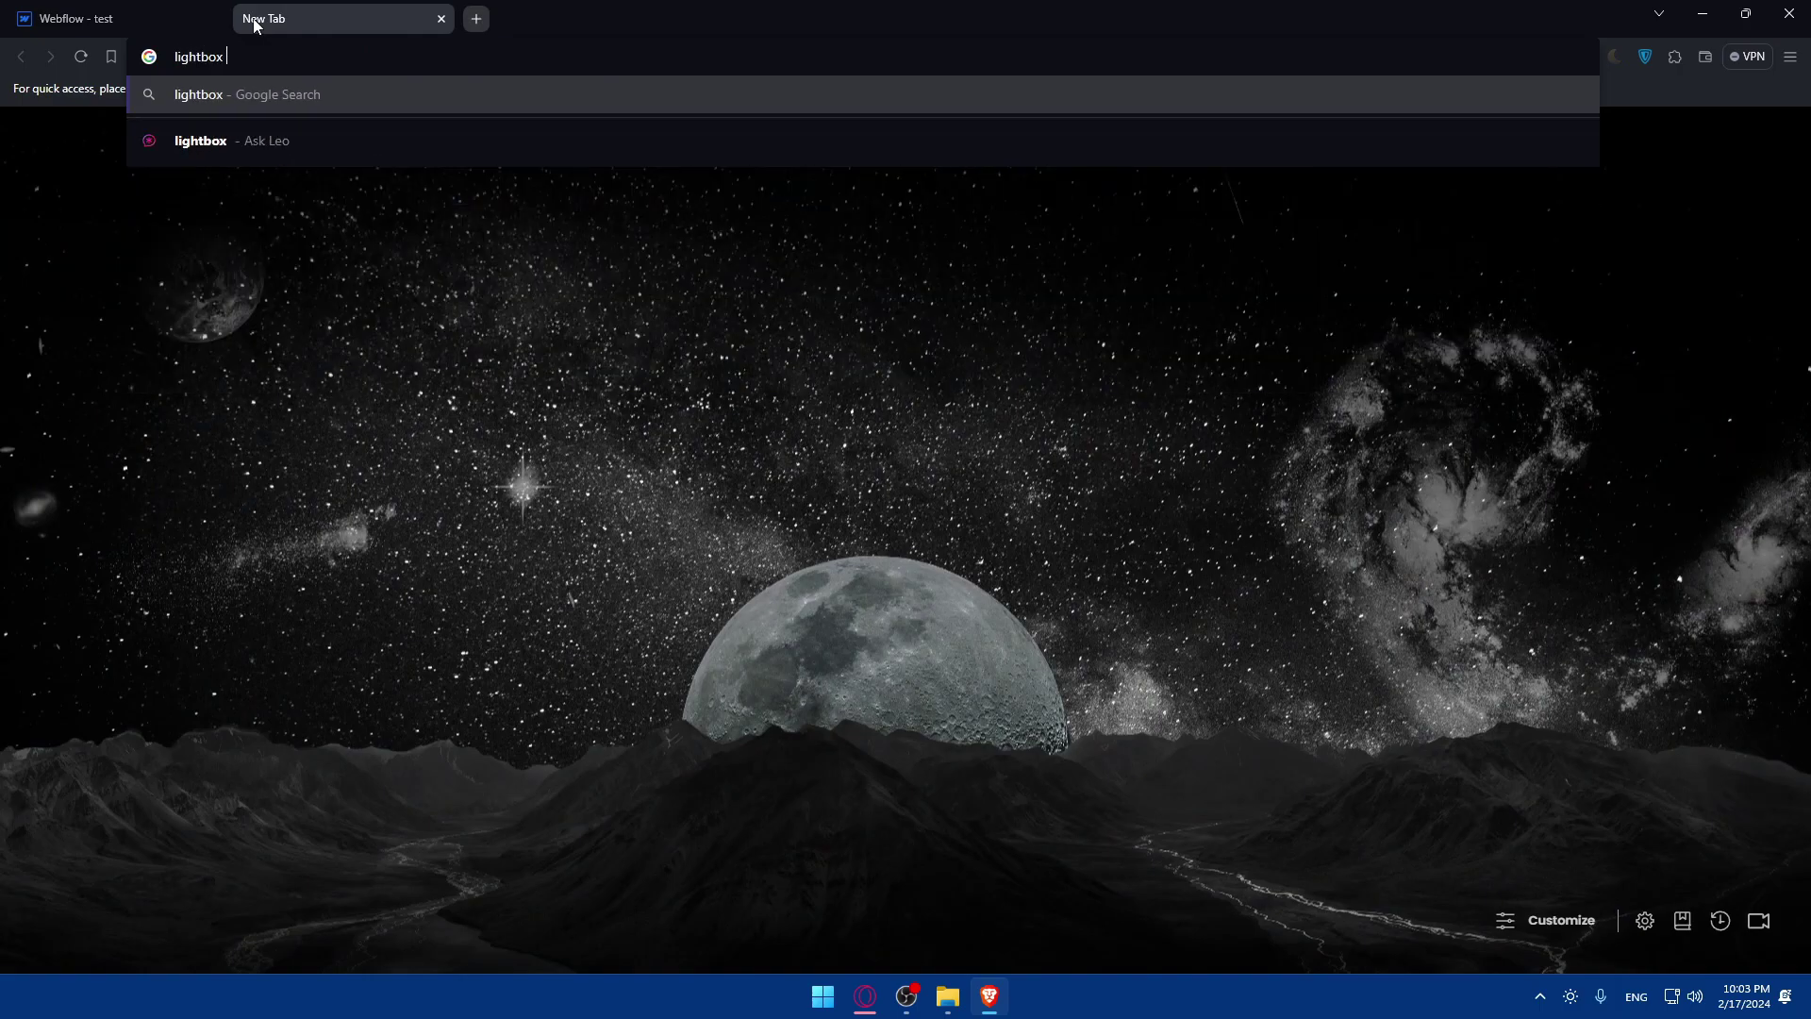
pyautogui.write('for images wev')
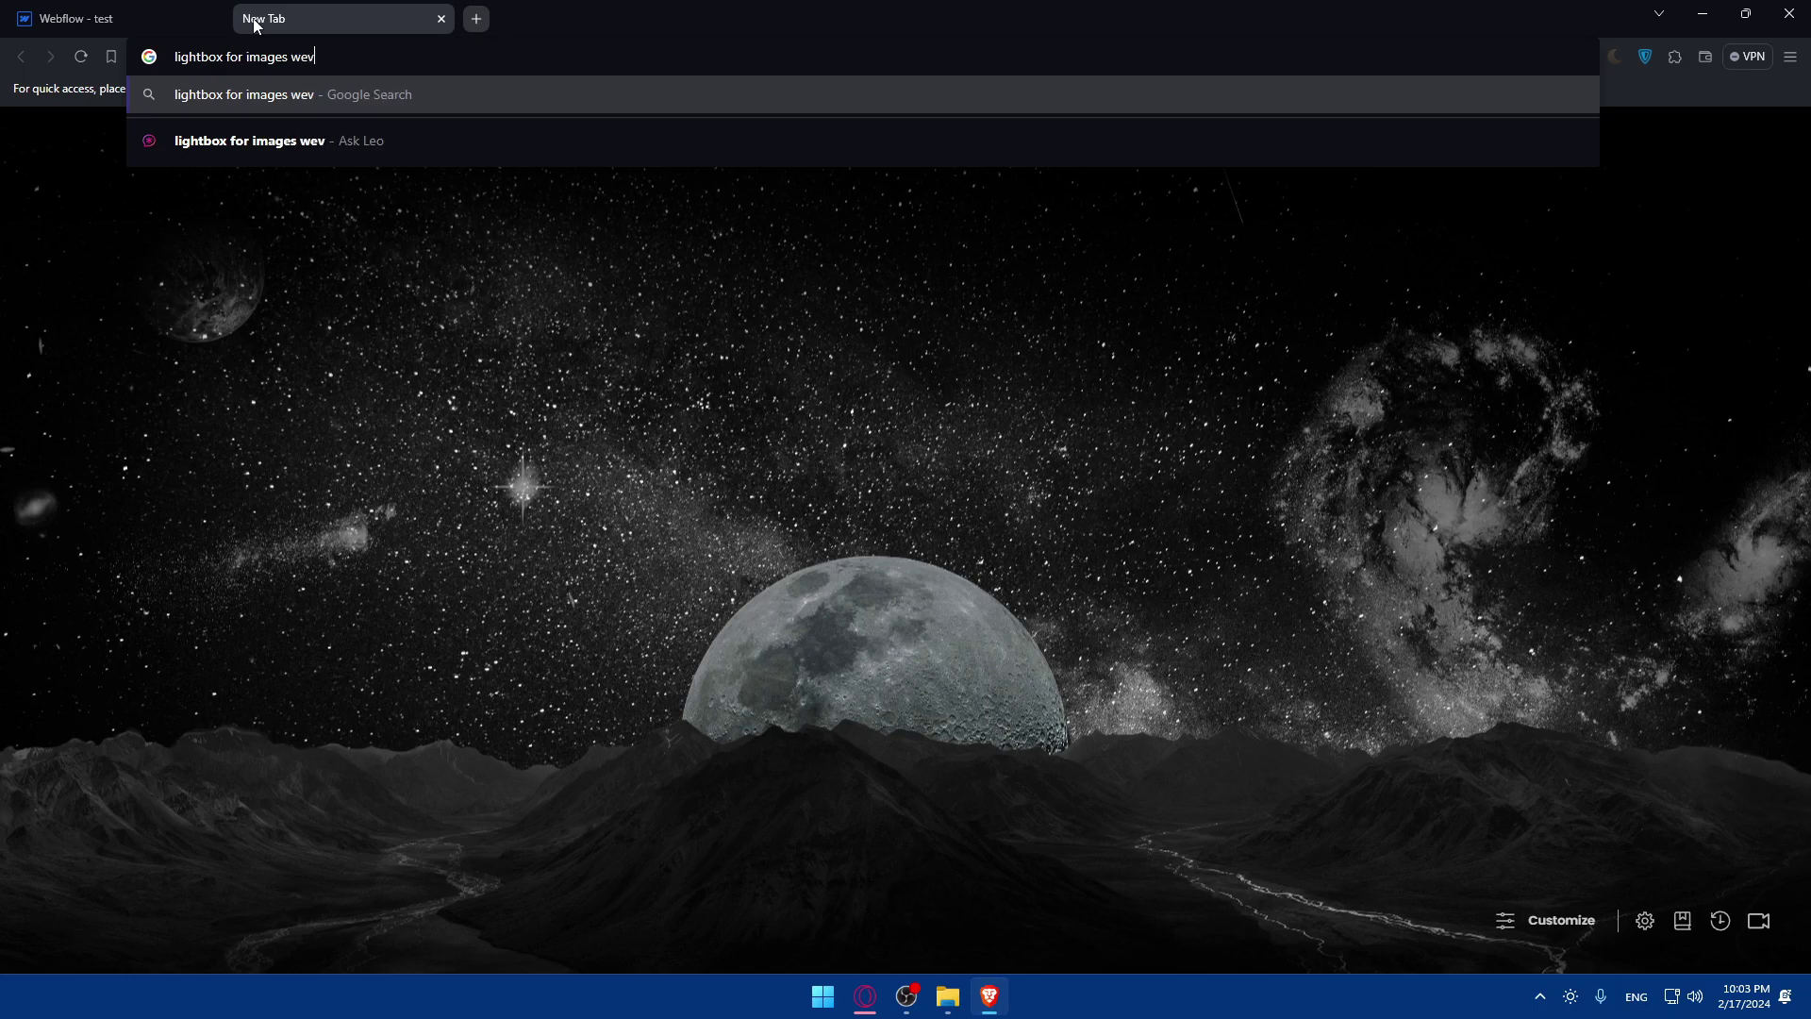
pyautogui.press('BackSpace')
pyautogui.write('bflow')
pyautogui.press('Return')
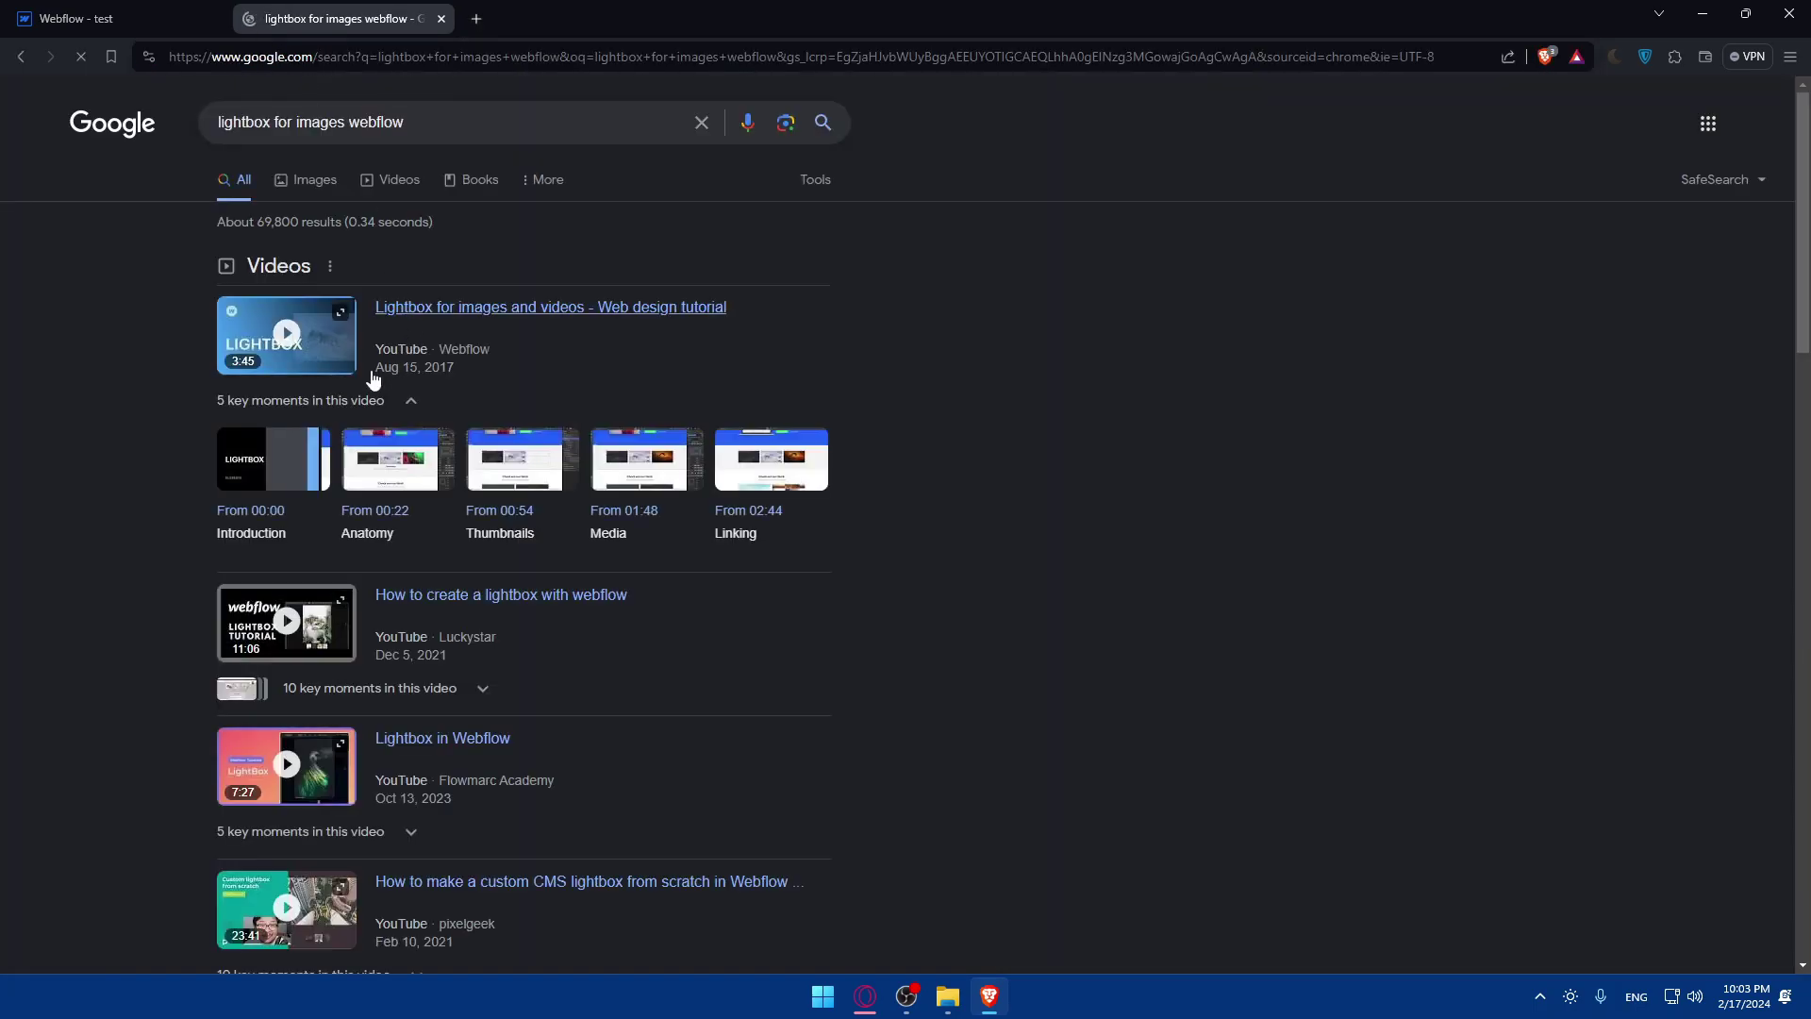
pyautogui.click(287, 337)
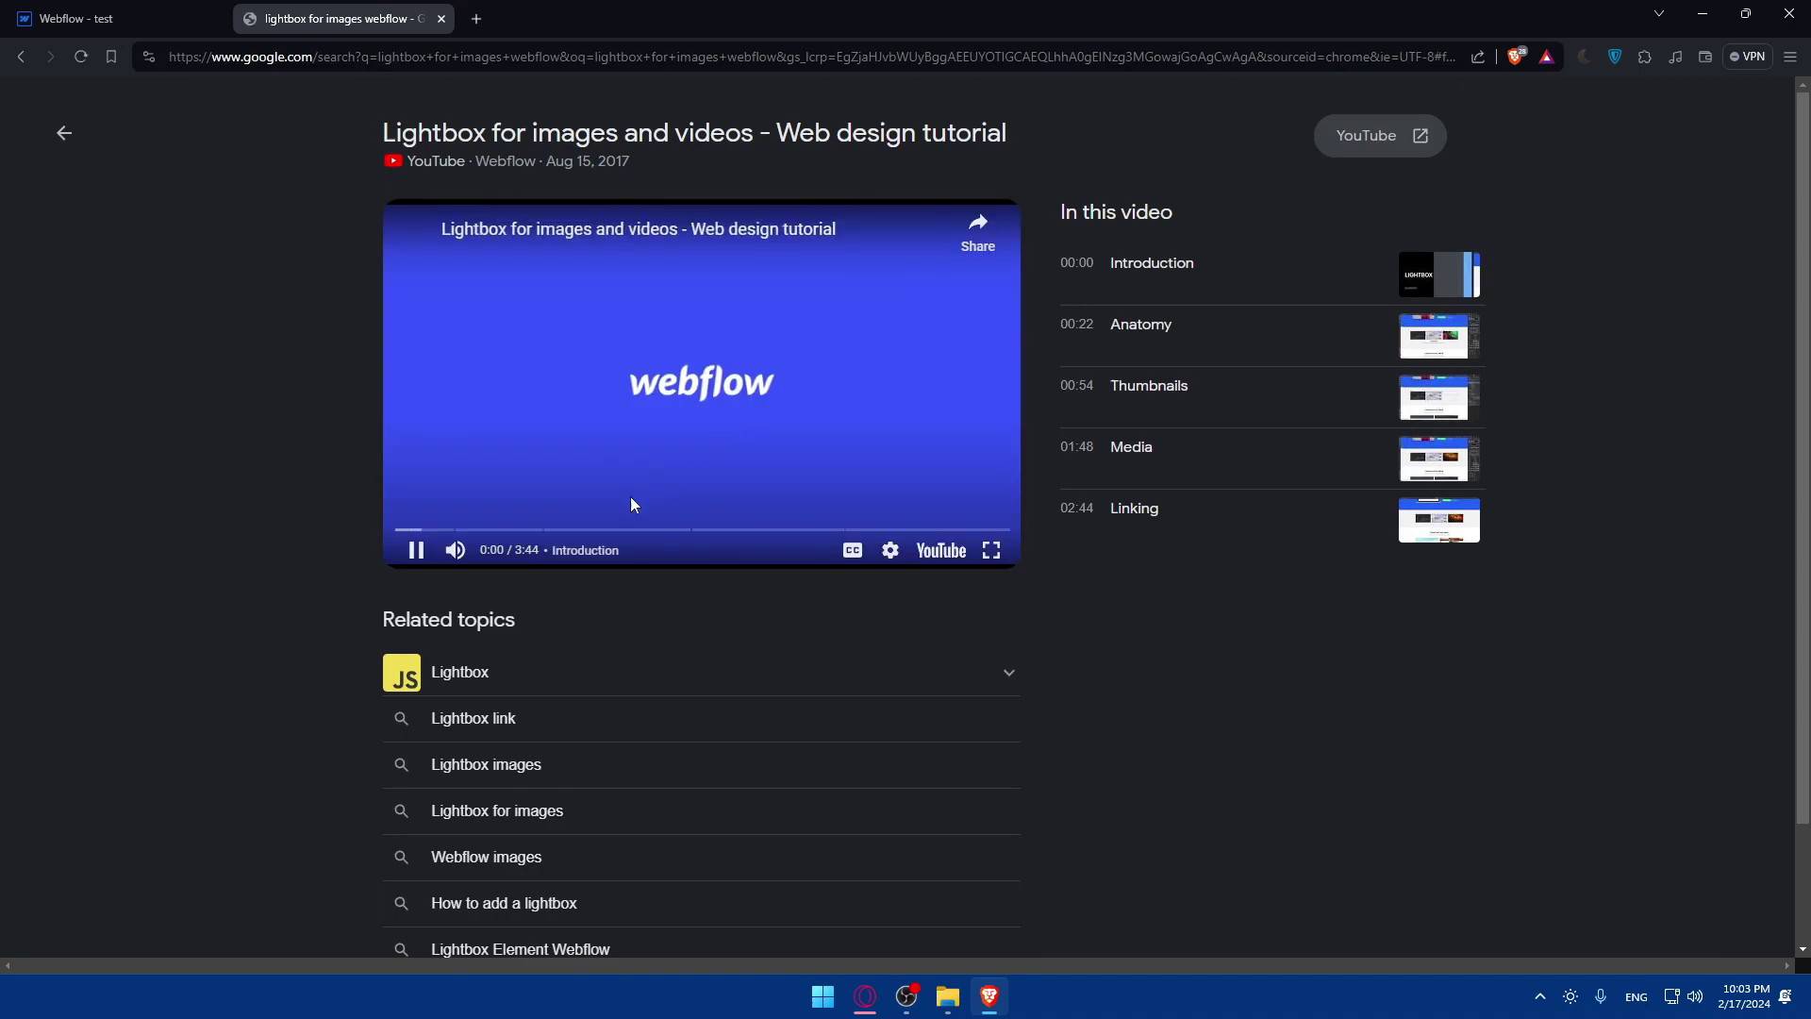
# Jump to the video's Thumbnails chapter, watch full screen and set quality to 1080p.
pyautogui.click(575, 529)
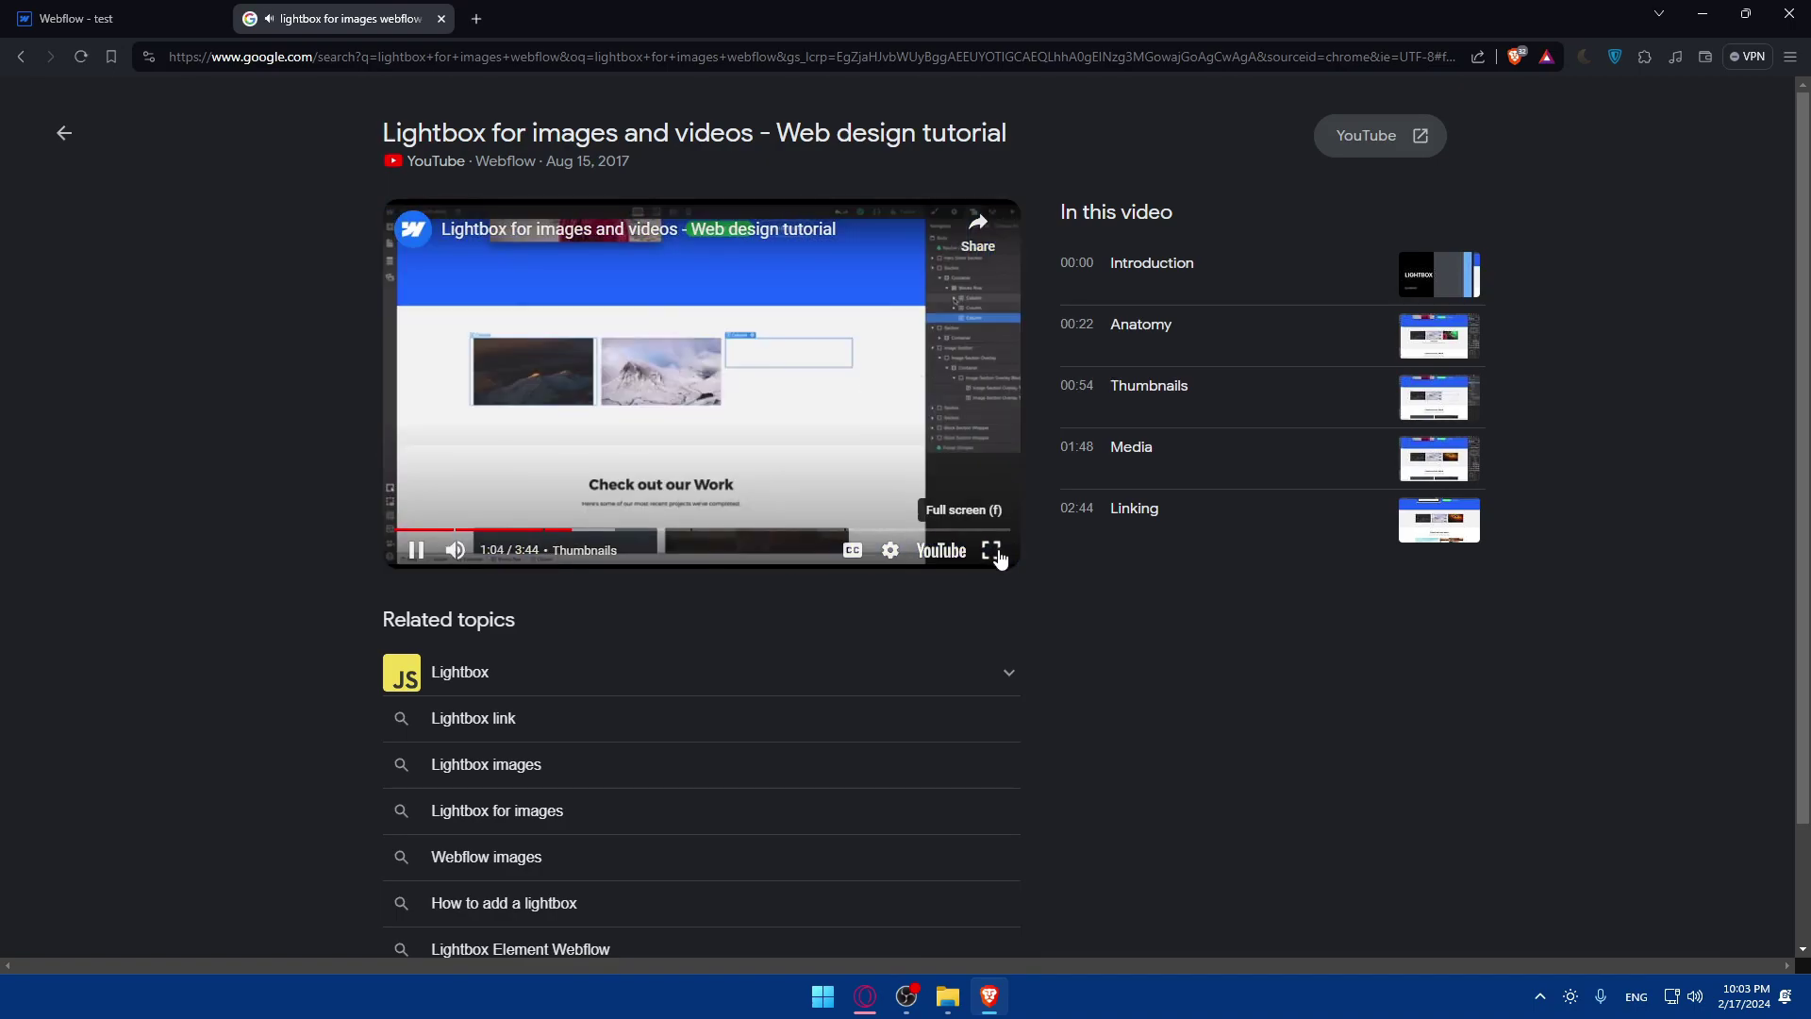
pyautogui.click(991, 550)
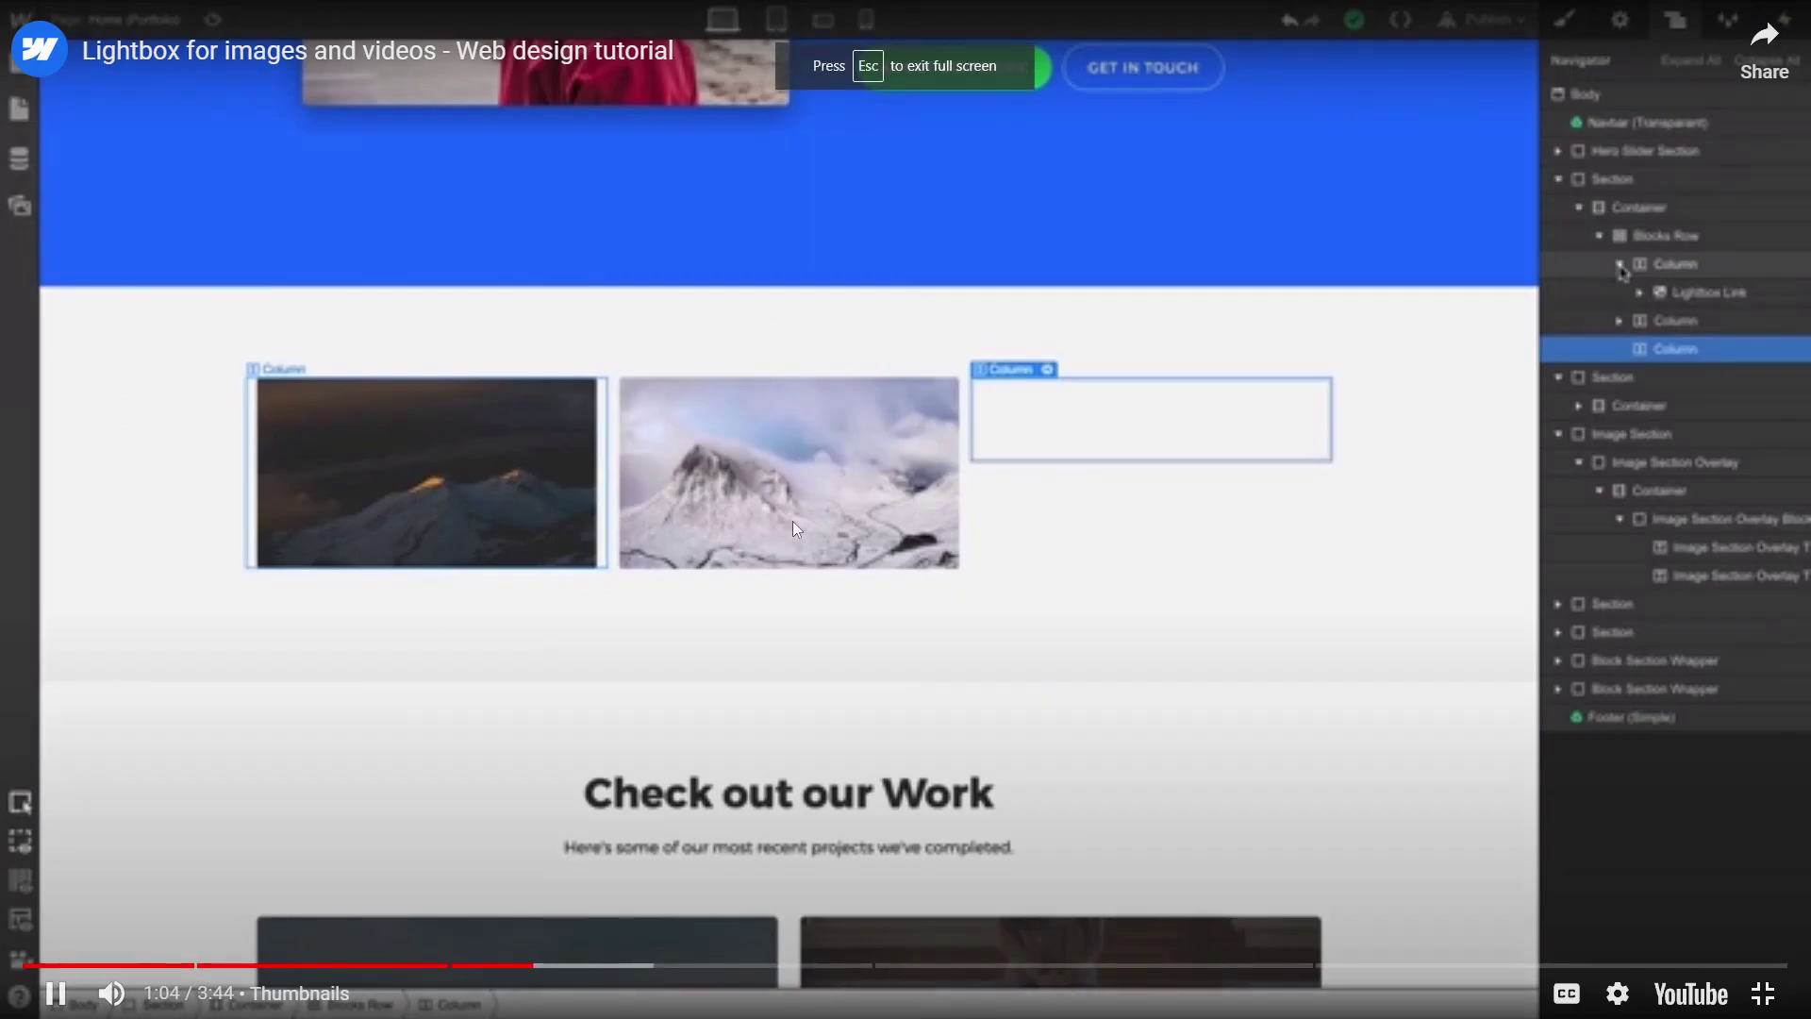
pyautogui.click(1419, 745)
pyautogui.click(1617, 993)
pyautogui.click(1624, 920)
pyautogui.click(1604, 647)
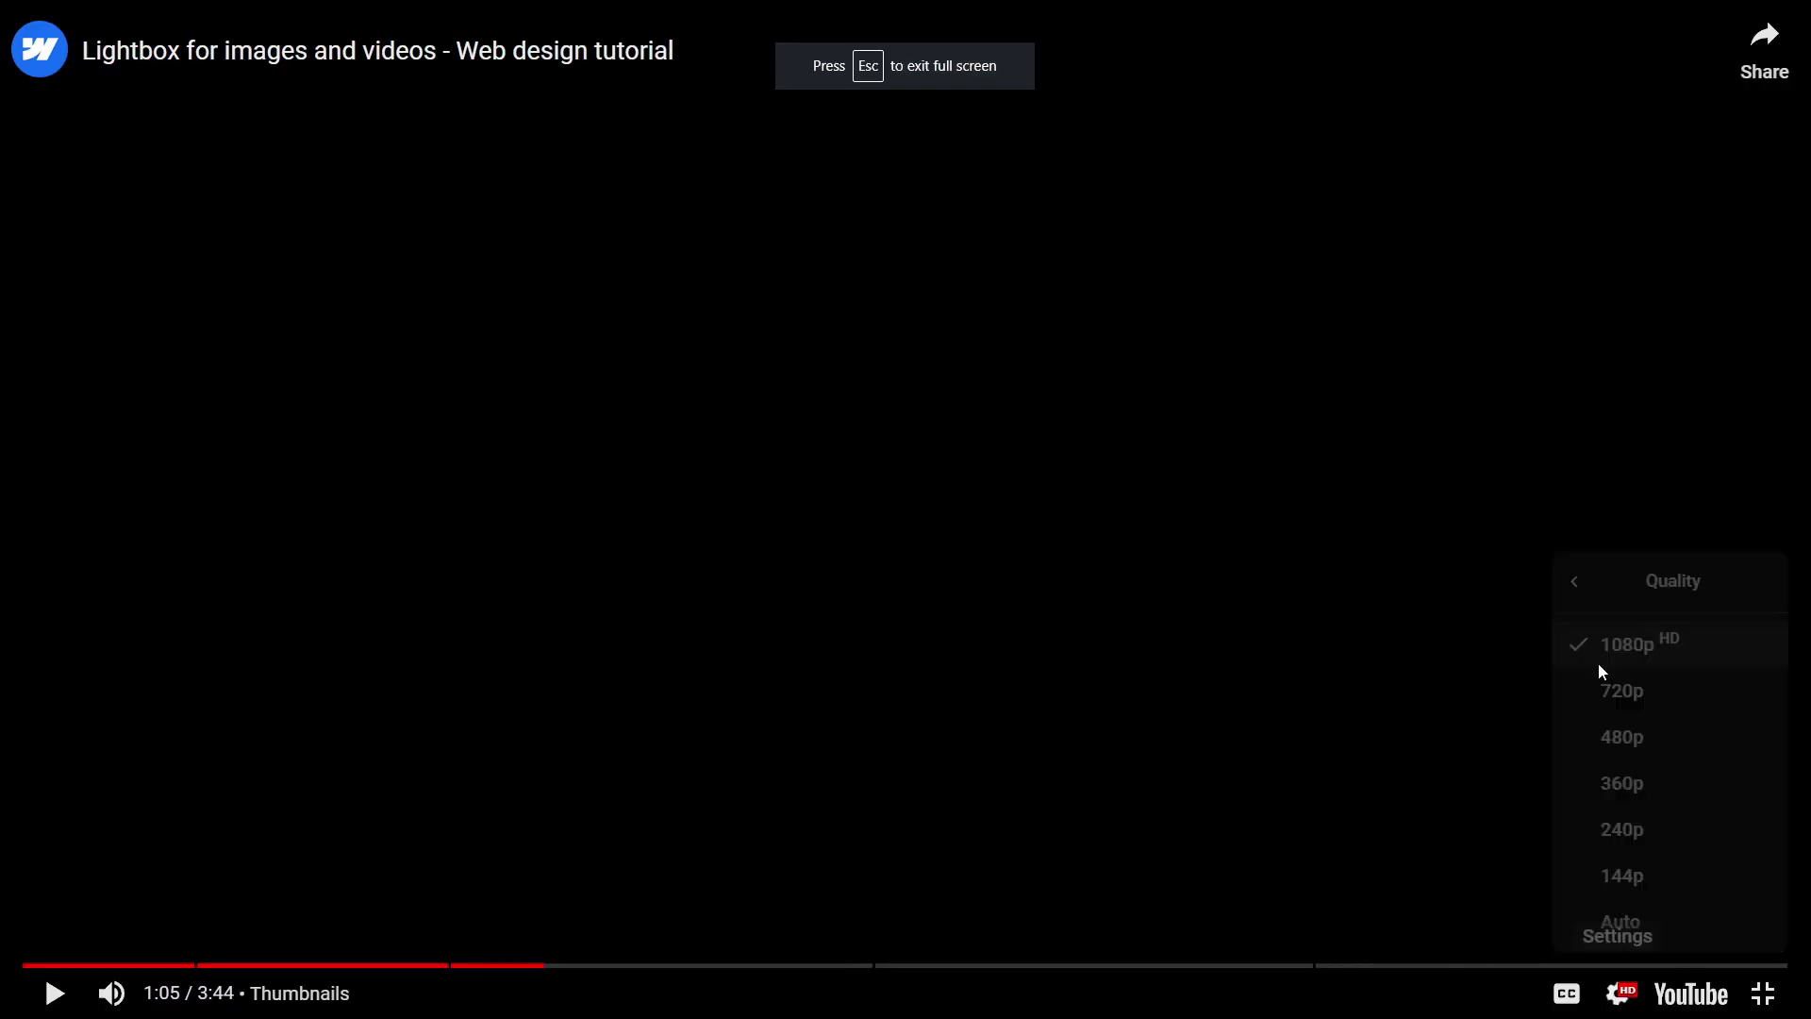
# Skip the video to 1:11, exit full screen and close the tab to return to the Designer.
pyautogui.moveTo(514, 974); pyautogui.dragTo(592, 971)
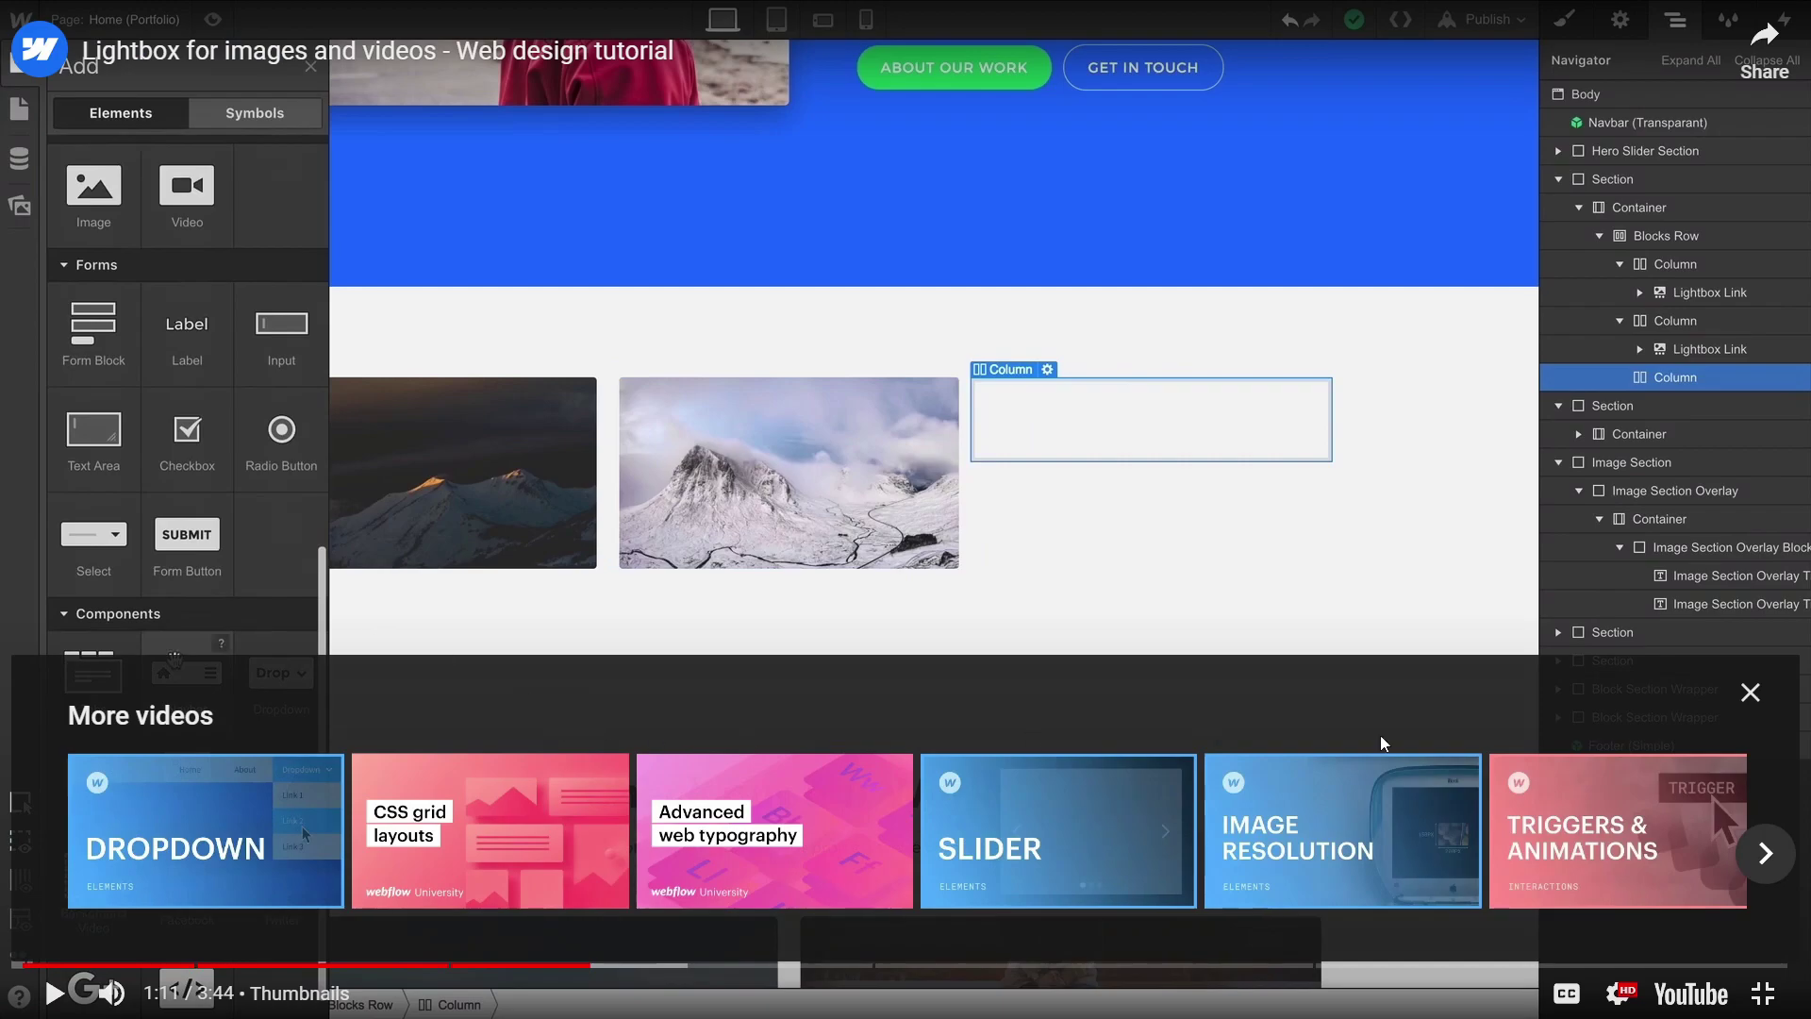
pyautogui.click(1747, 693)
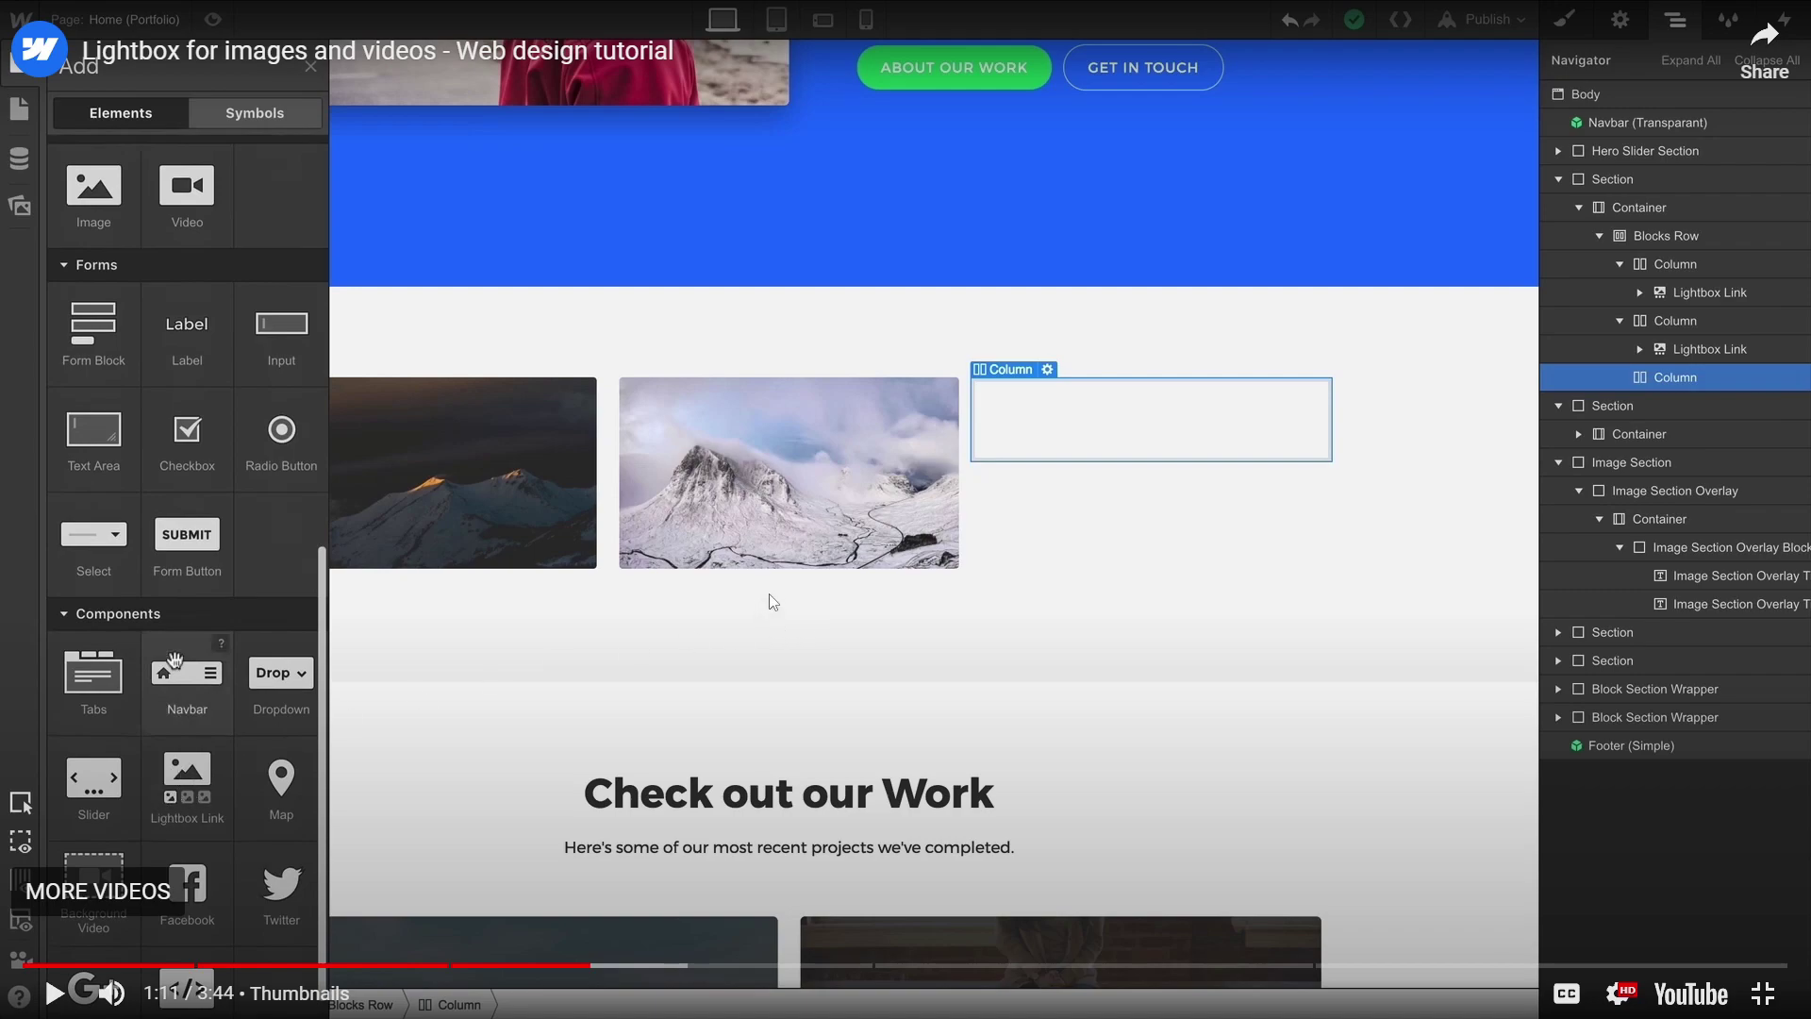
pyautogui.press('Escape')
pyautogui.click(444, 18)
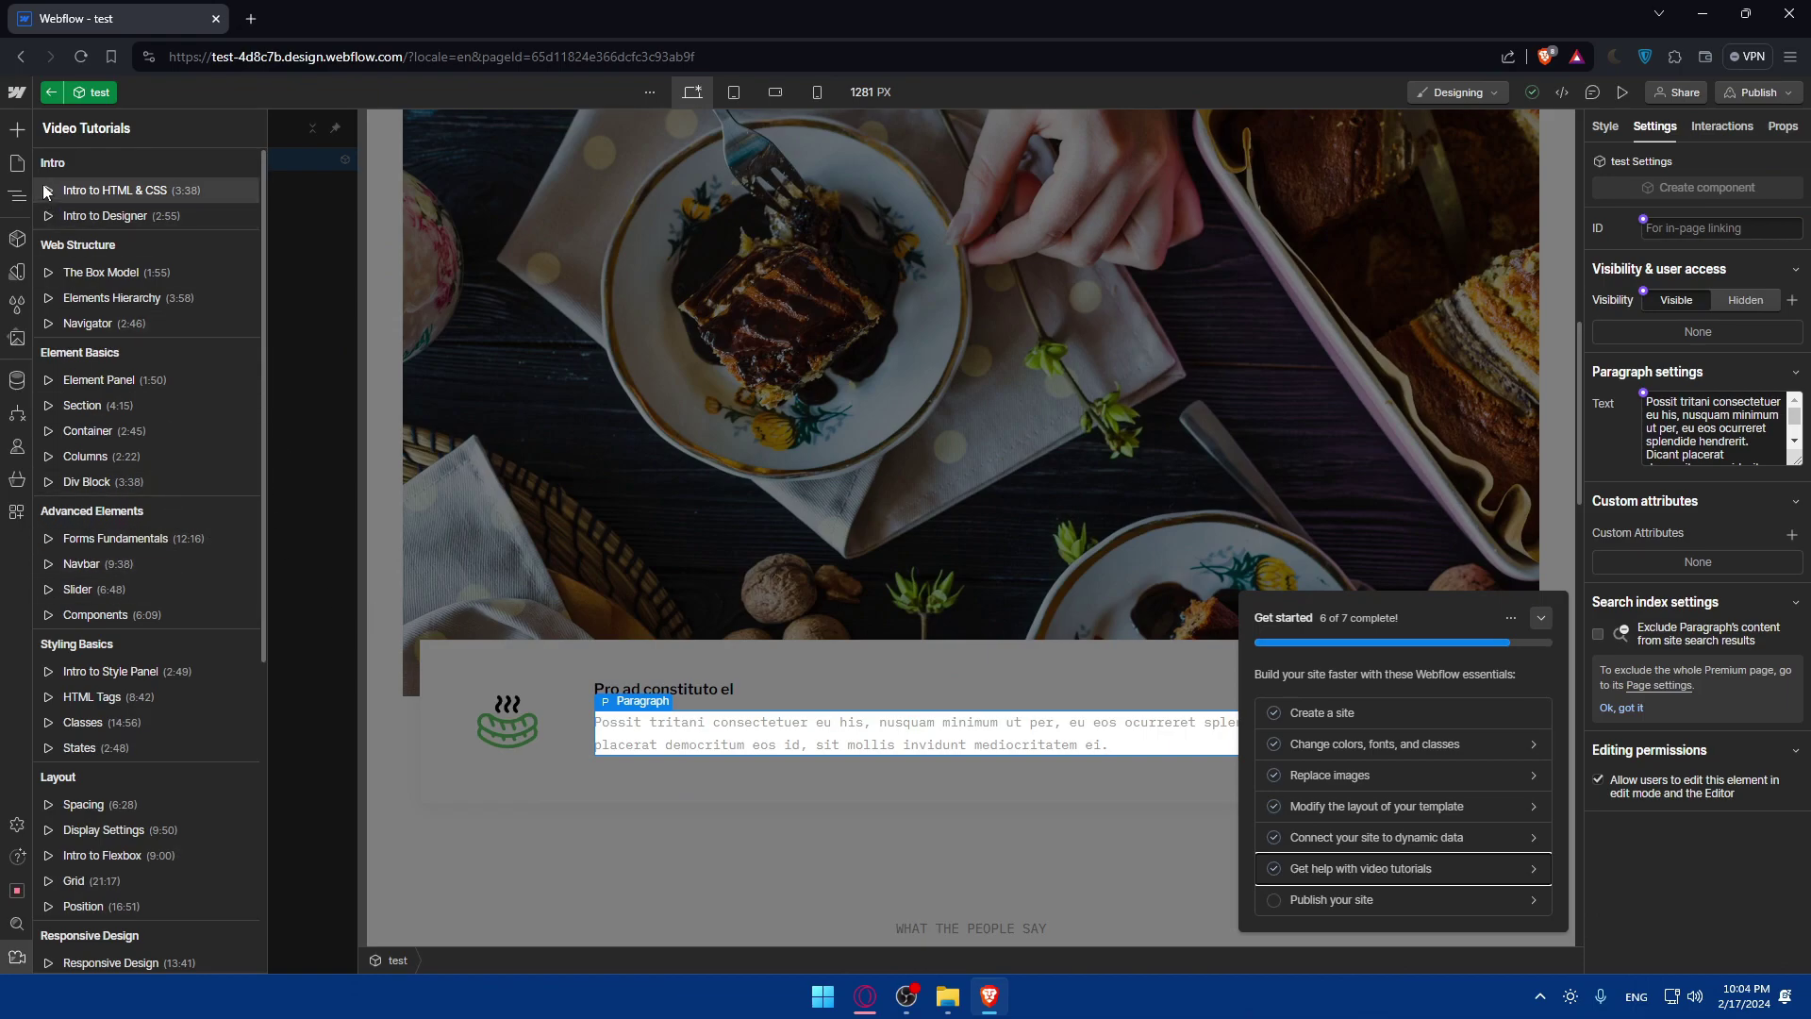
# Try dragging a Button onto the test component, then exit component editing back to the Premium page.
pyautogui.click(17, 128)
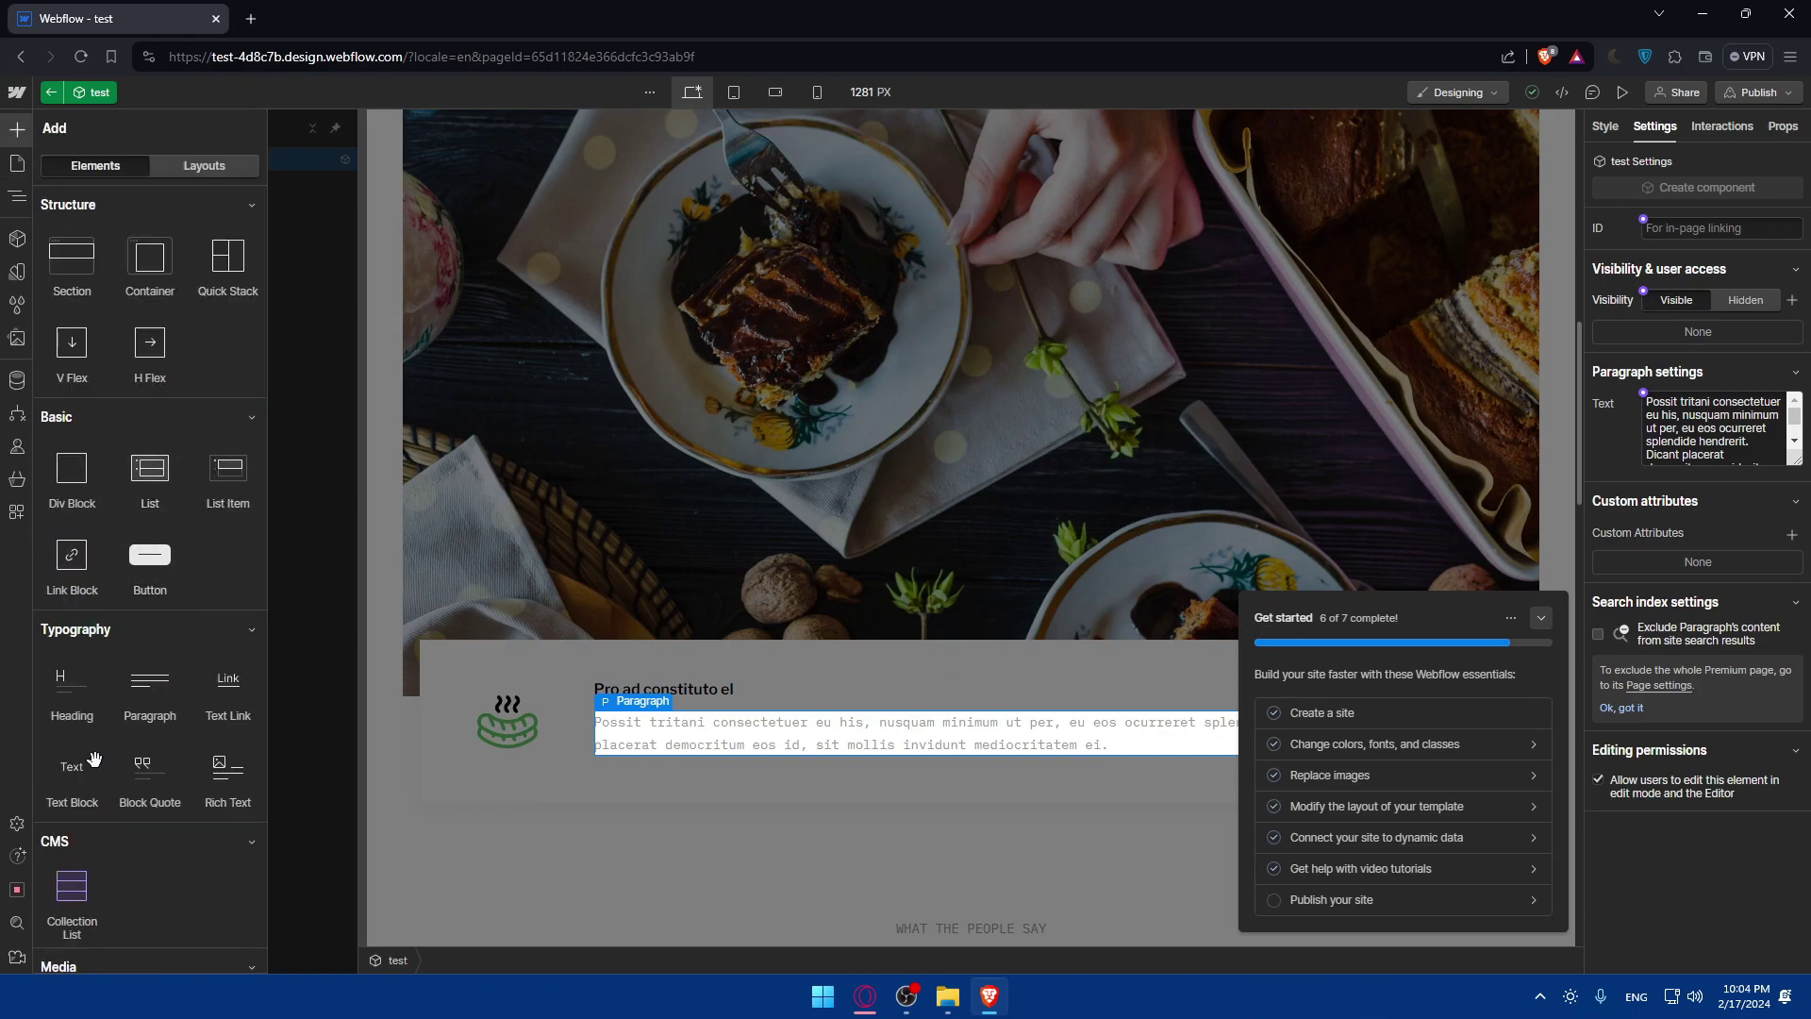
pyautogui.moveTo(144, 553); pyautogui.dragTo(623, 731)
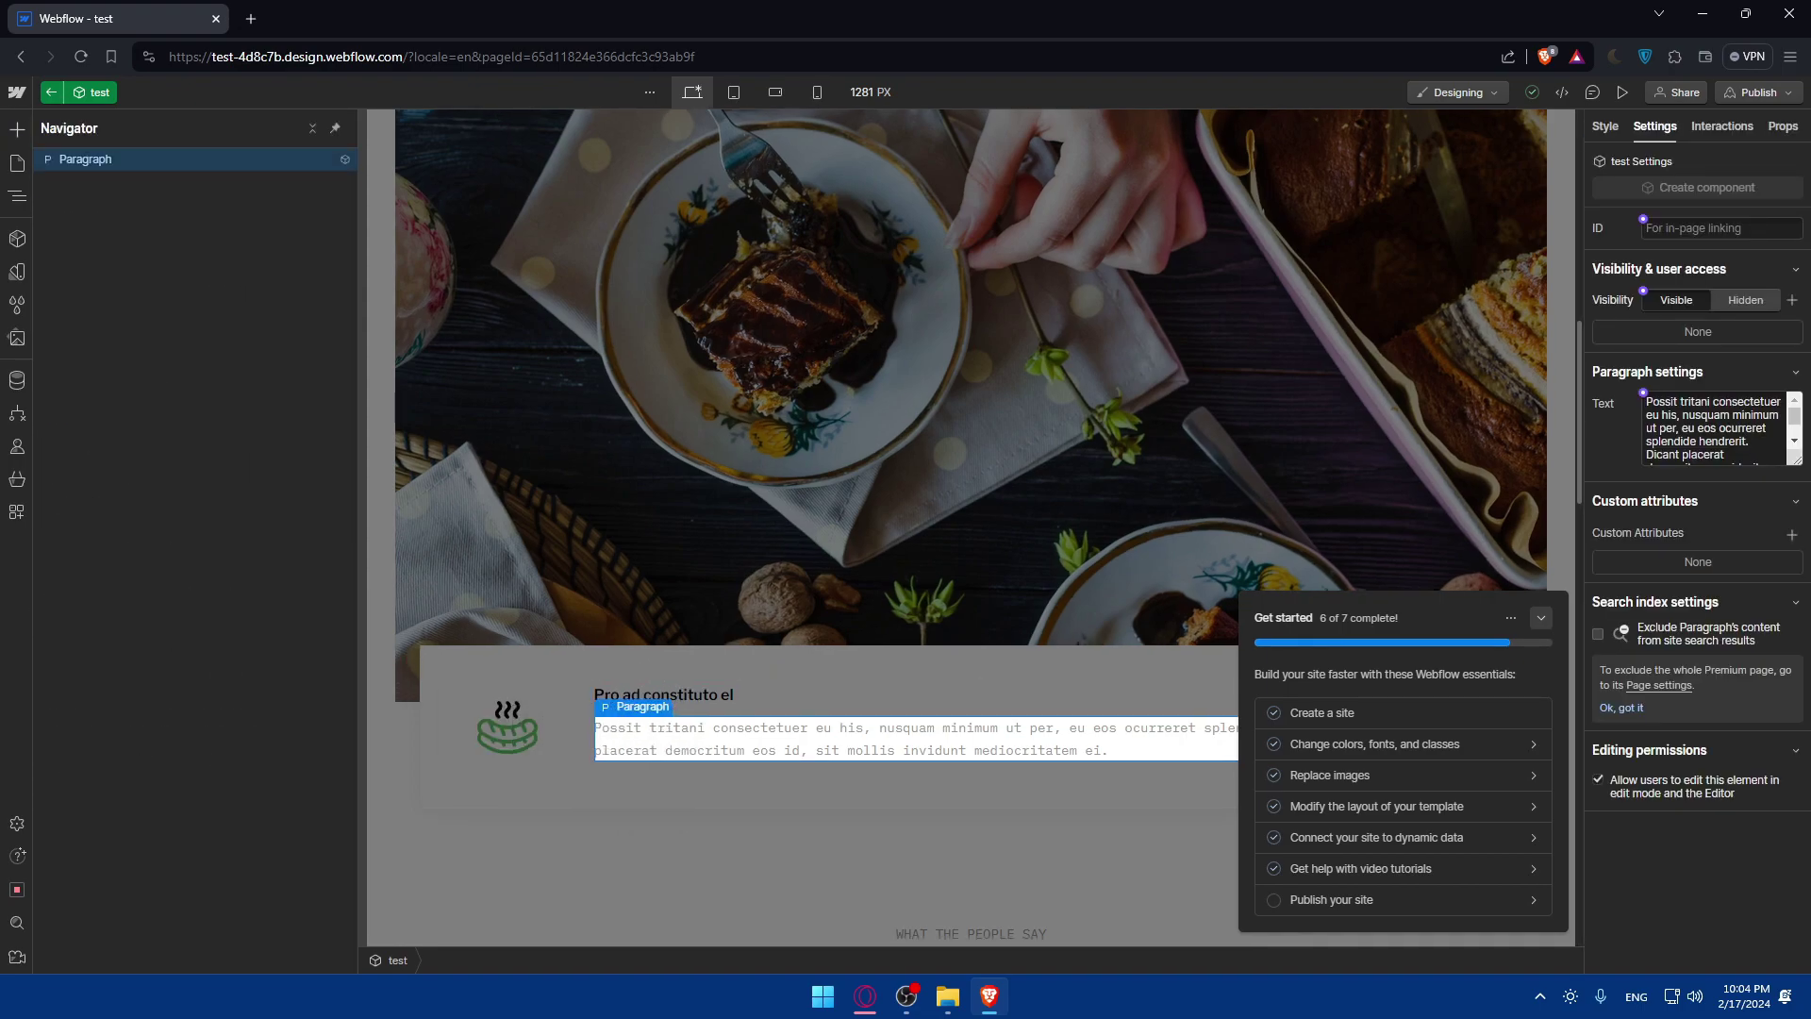
pyautogui.hotkey('alt', 'Tab')
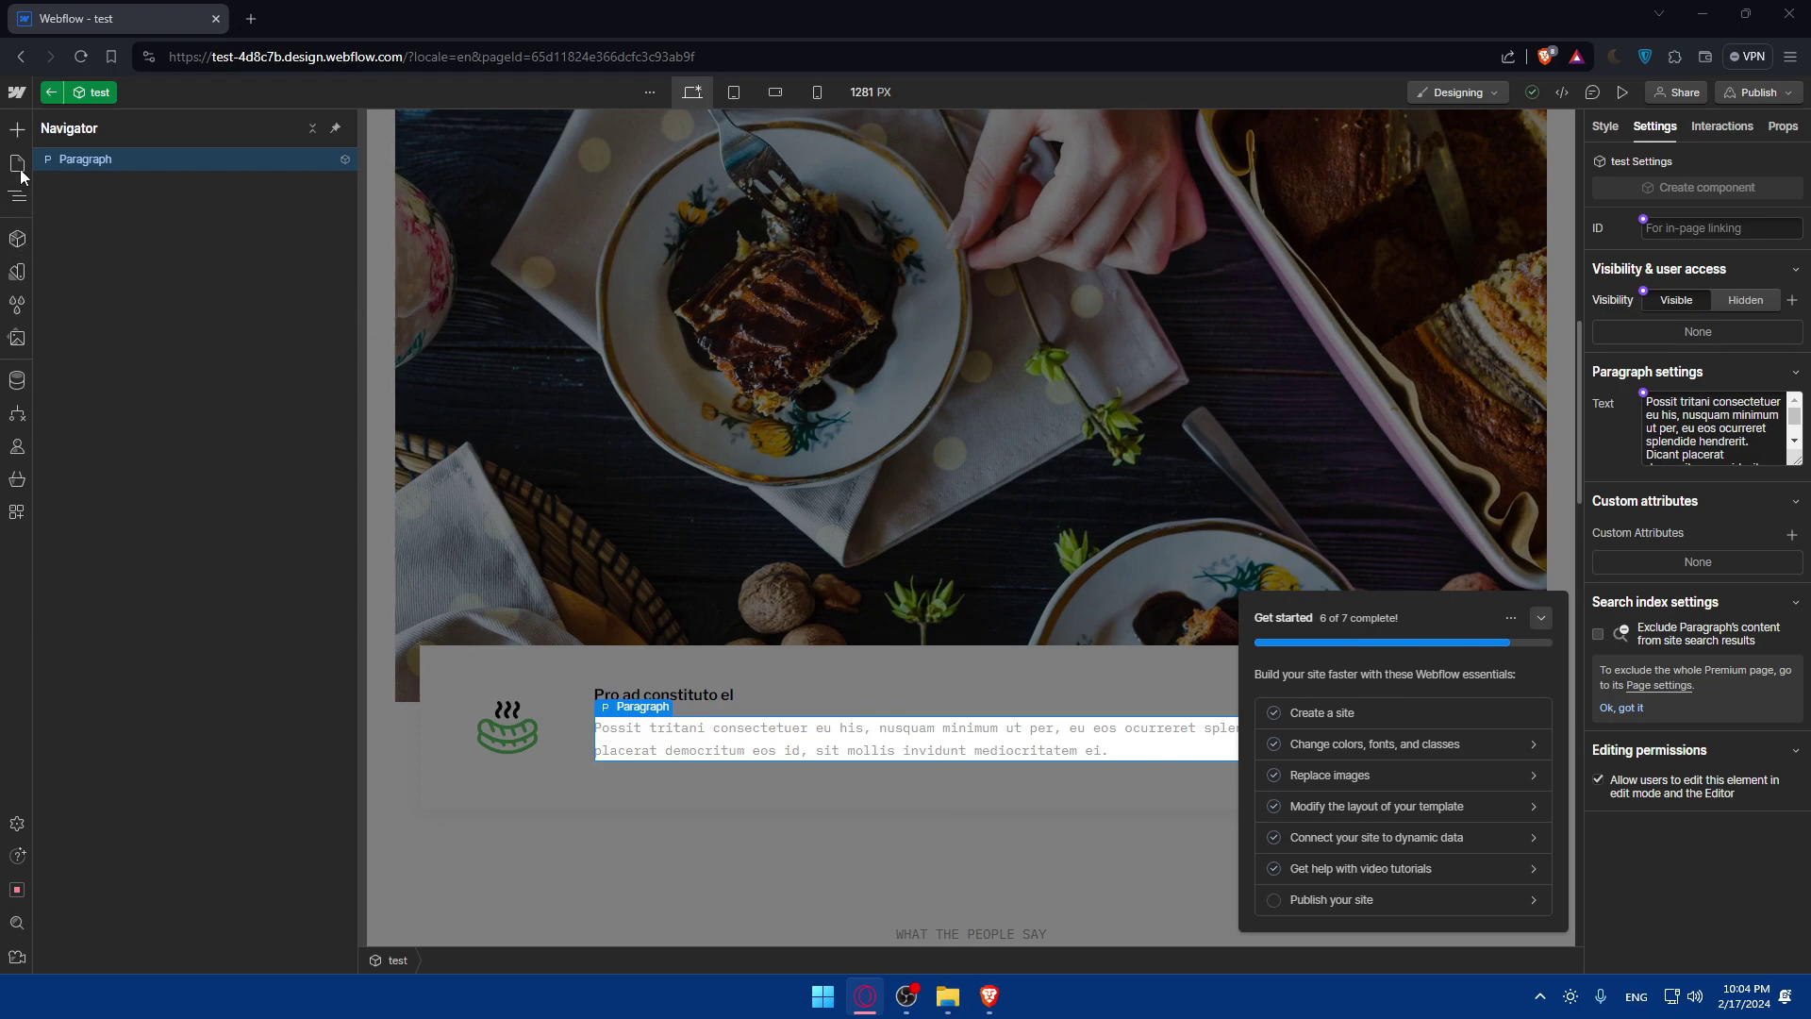
pyautogui.click(17, 128)
pyautogui.moveTo(144, 557); pyautogui.dragTo(625, 733)
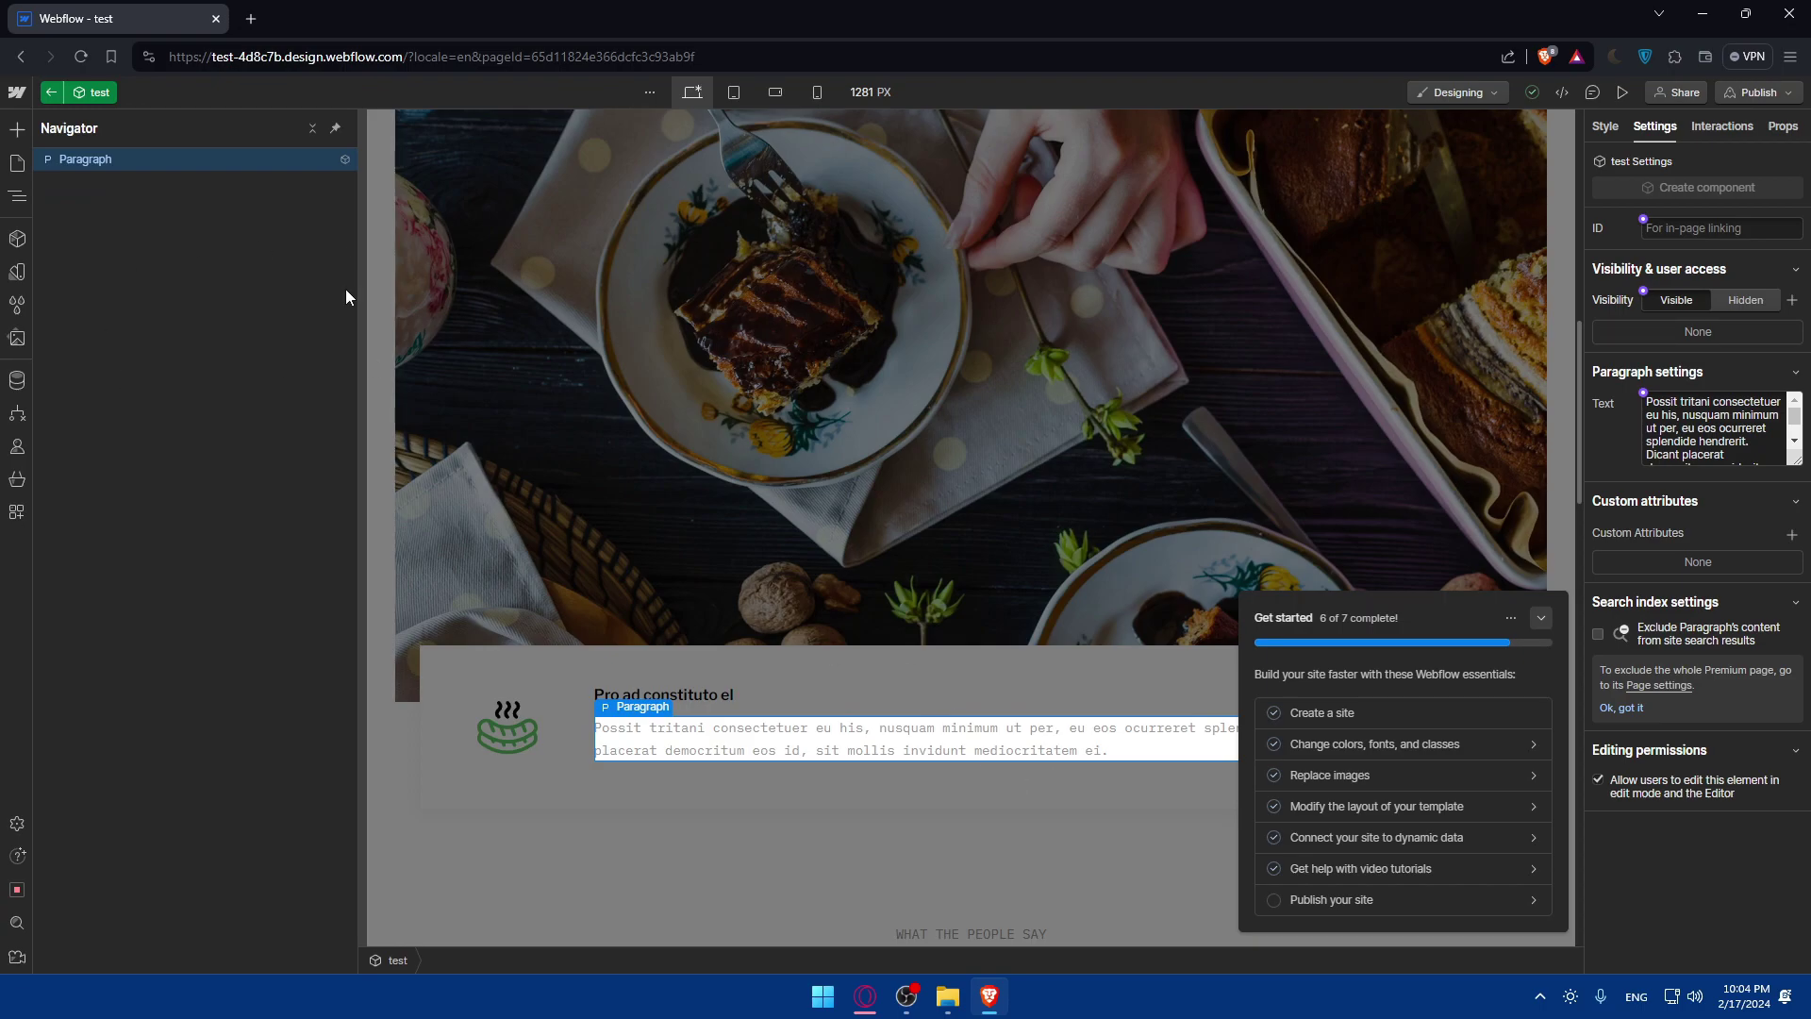
pyautogui.click(716, 446)
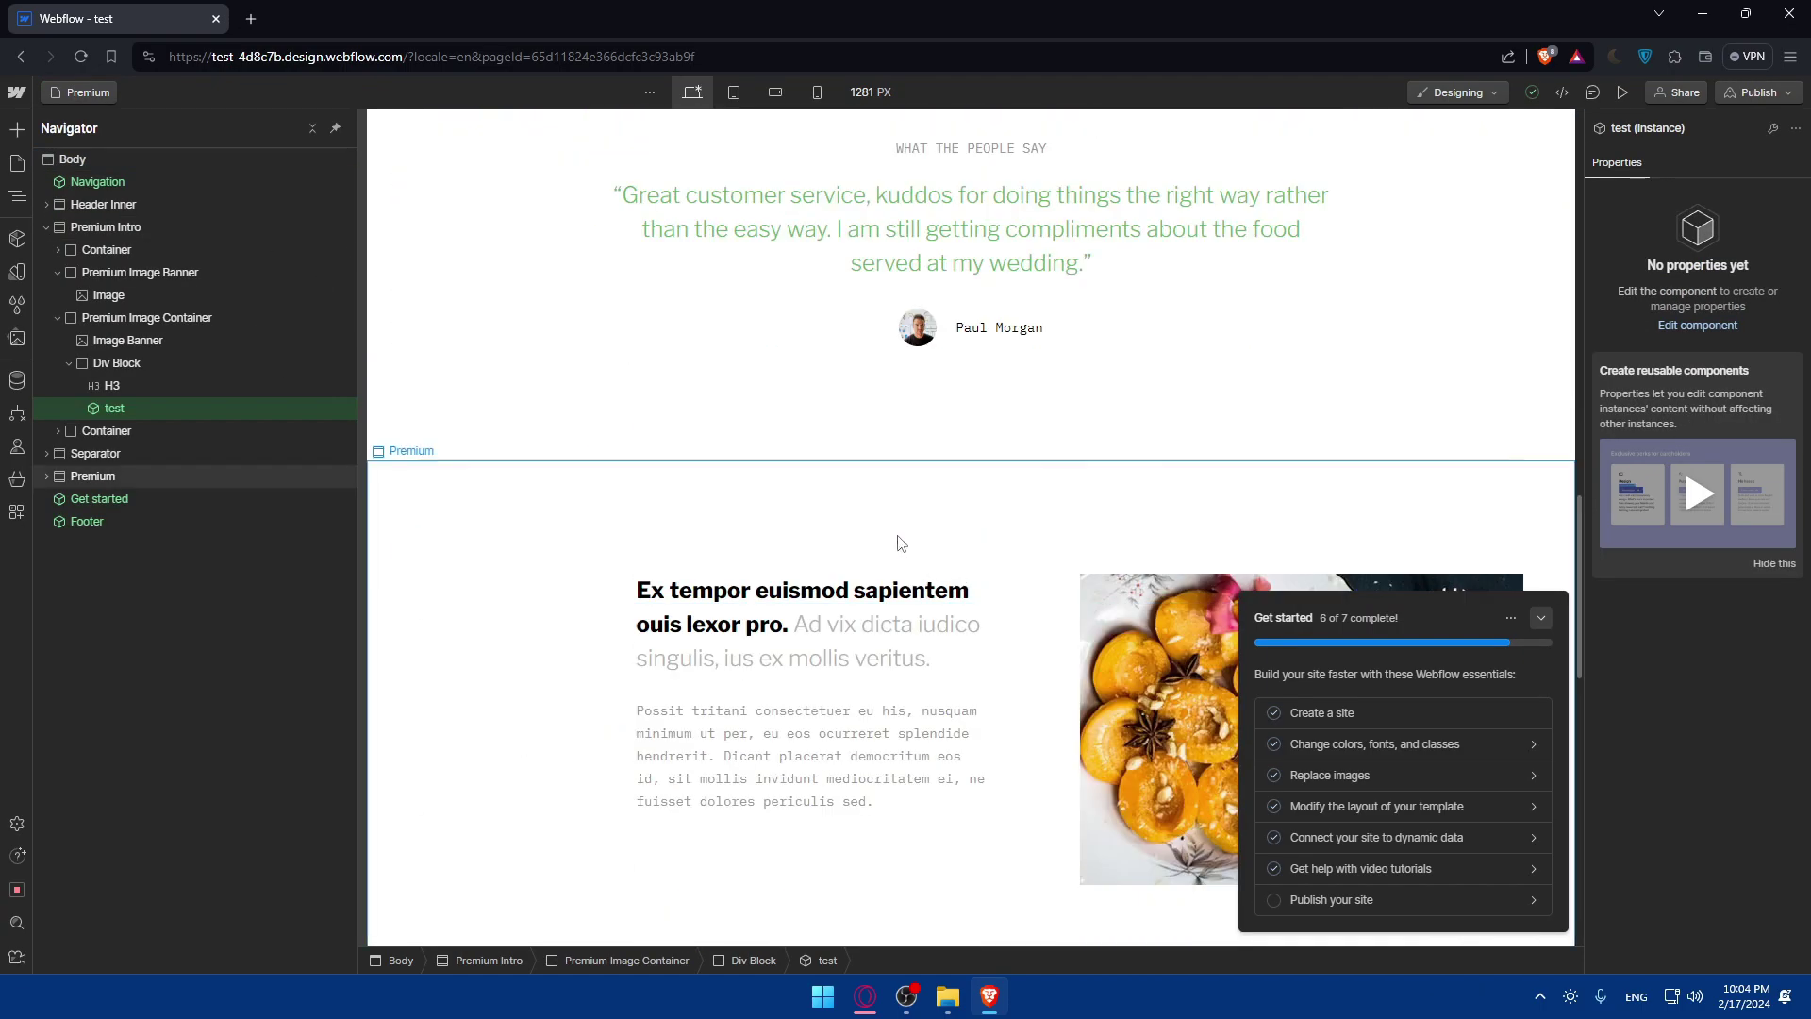
# Drag a Button element into Container Quote, just below the testimonial Block Quote.
pyautogui.scroll(3, 802, 471)
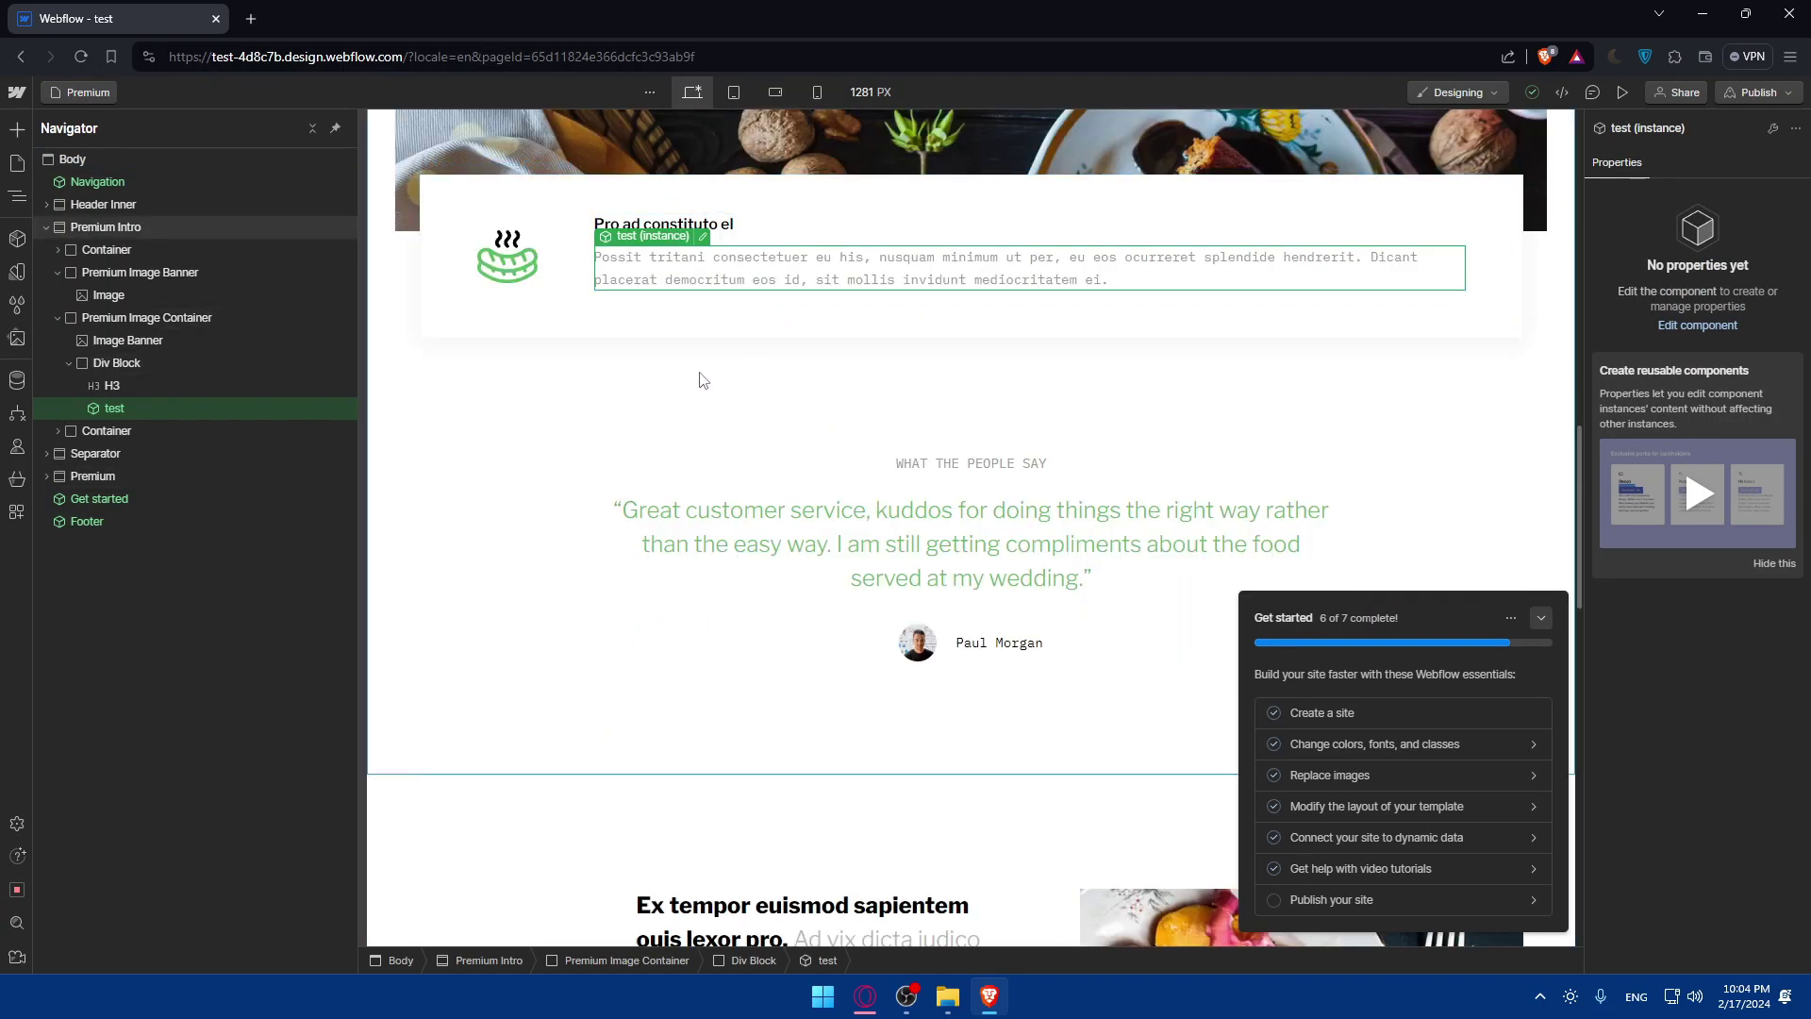
pyautogui.click(17, 132)
pyautogui.moveTo(150, 566); pyautogui.dragTo(783, 604)
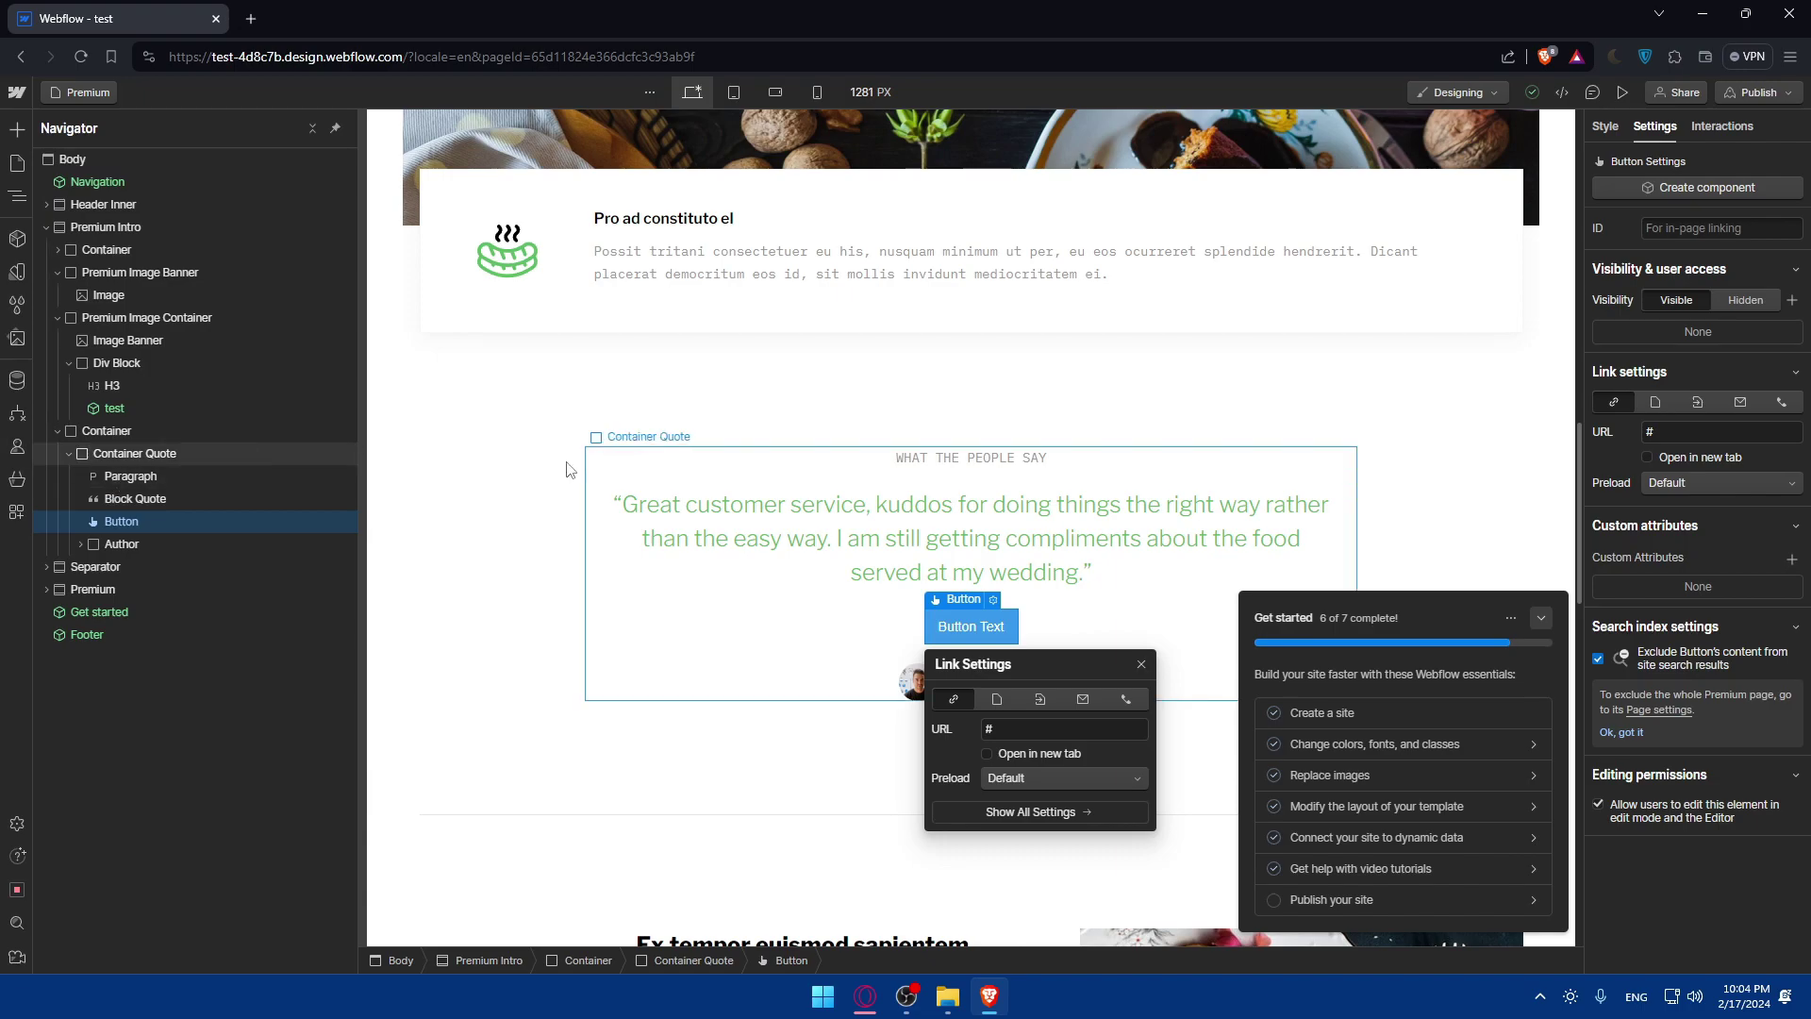
pyautogui.click(1620, 85)
pyautogui.scroll(-10, 818, 485)
pyautogui.scroll(-10, 819, 486)
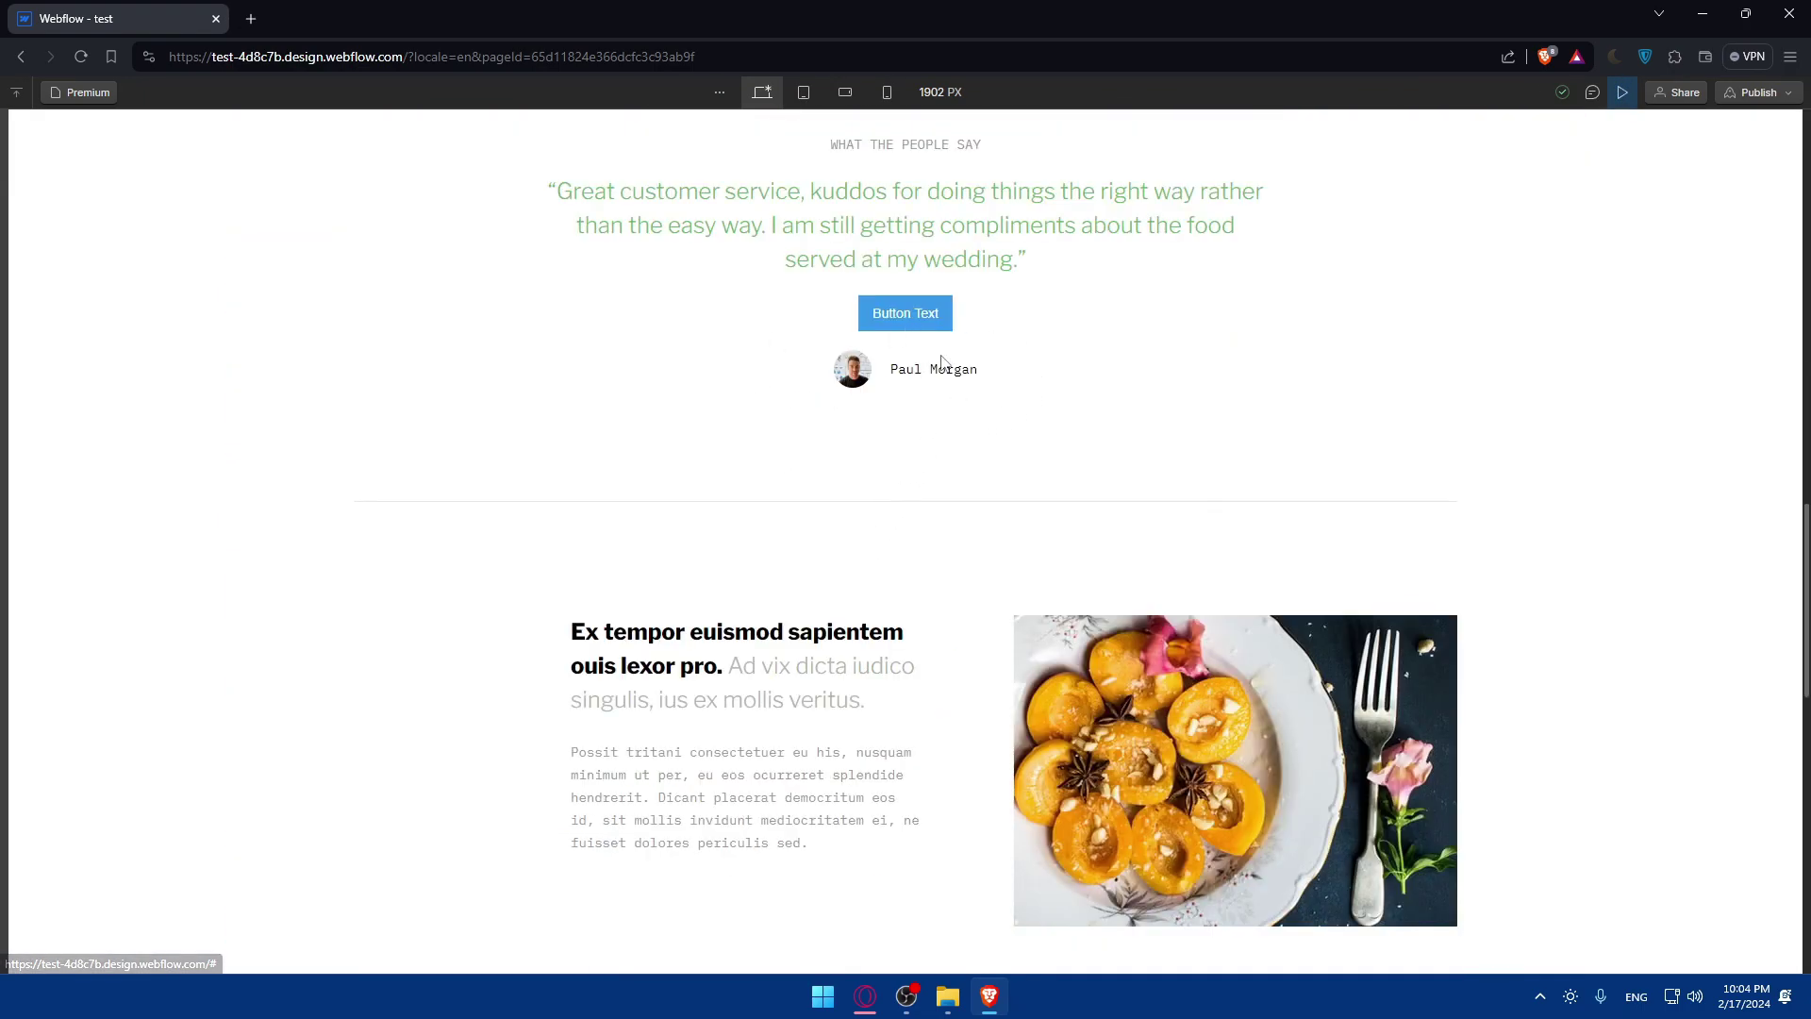
pyautogui.scroll(-10, 801, 406)
pyautogui.scroll(20, 993, 510)
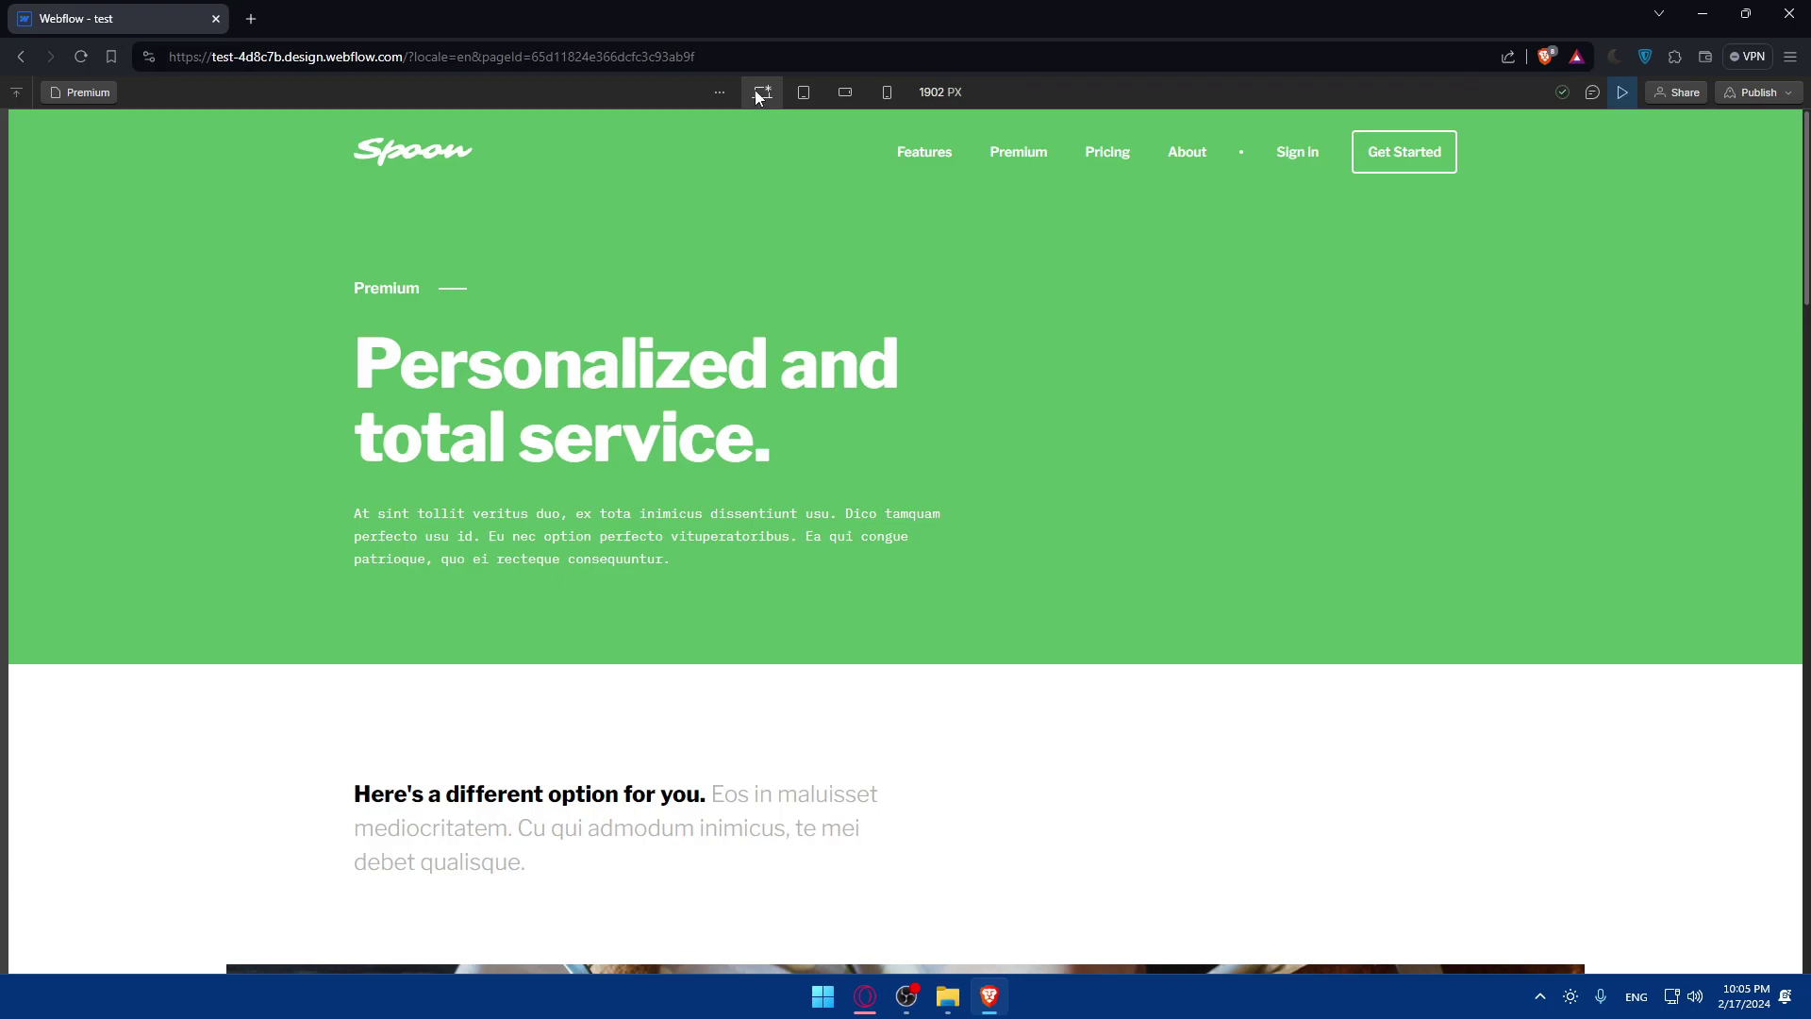
pyautogui.click(806, 93)
pyautogui.click(843, 93)
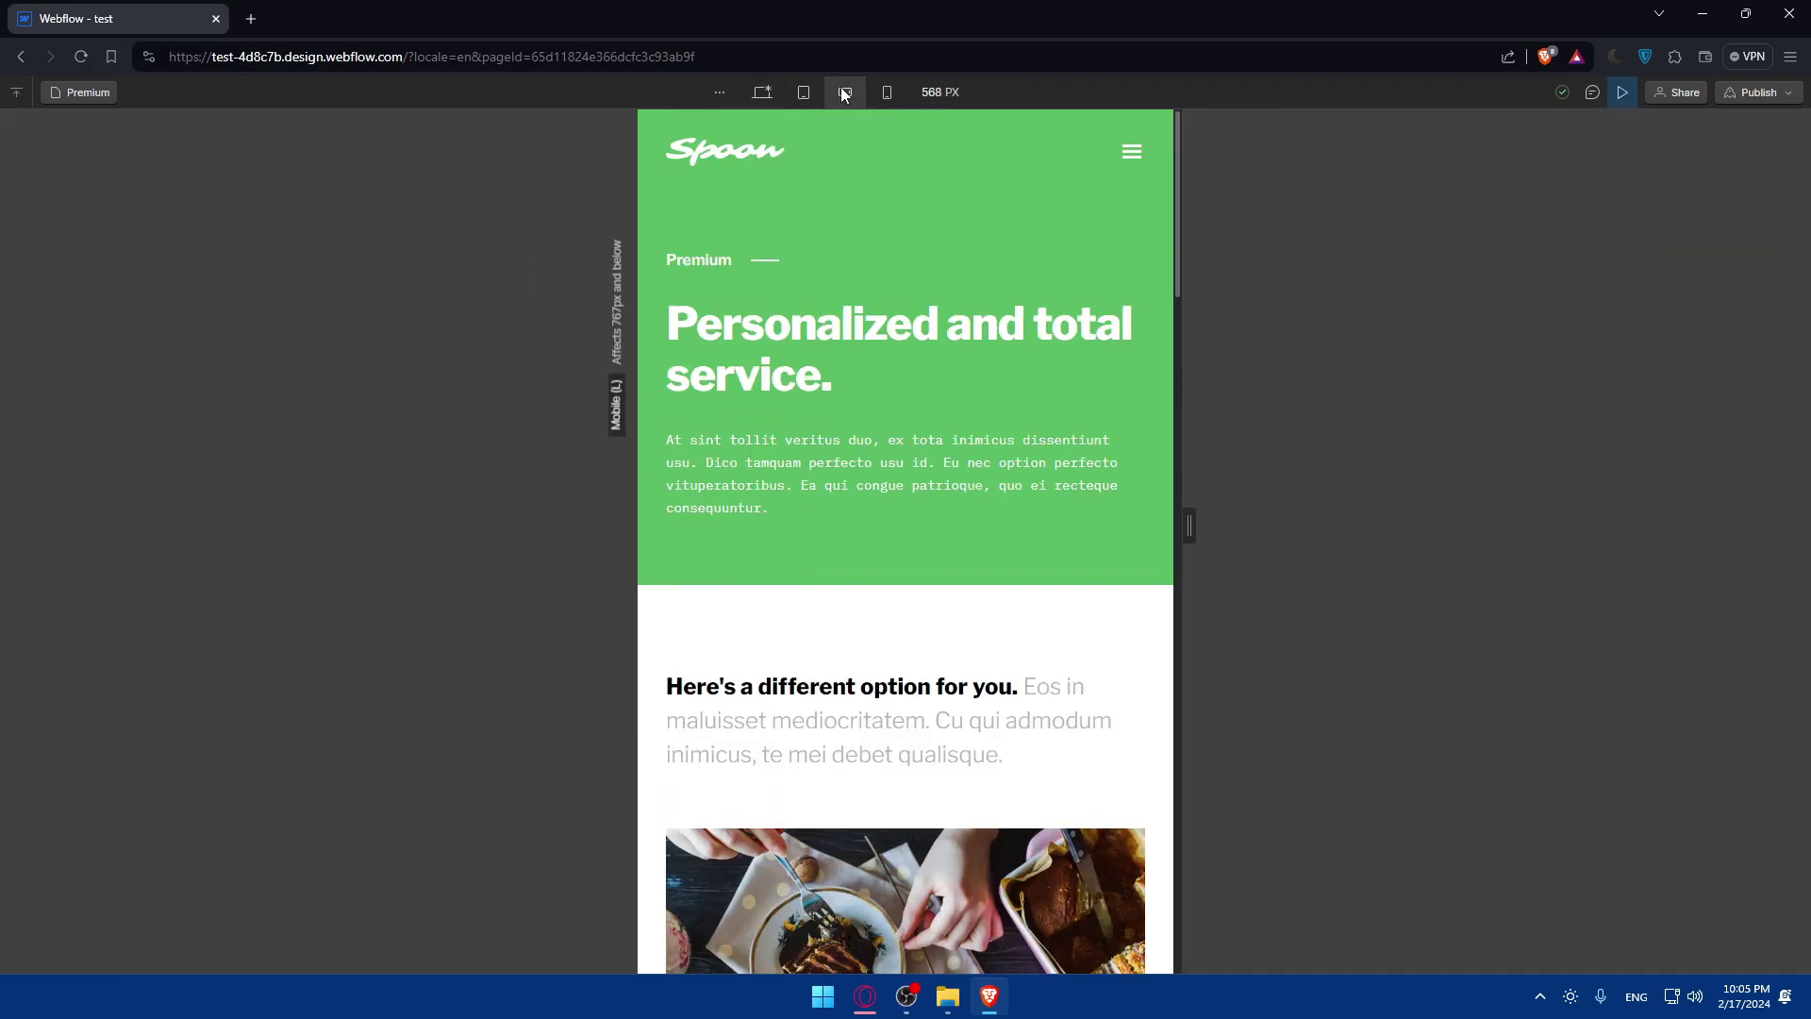
pyautogui.click(889, 92)
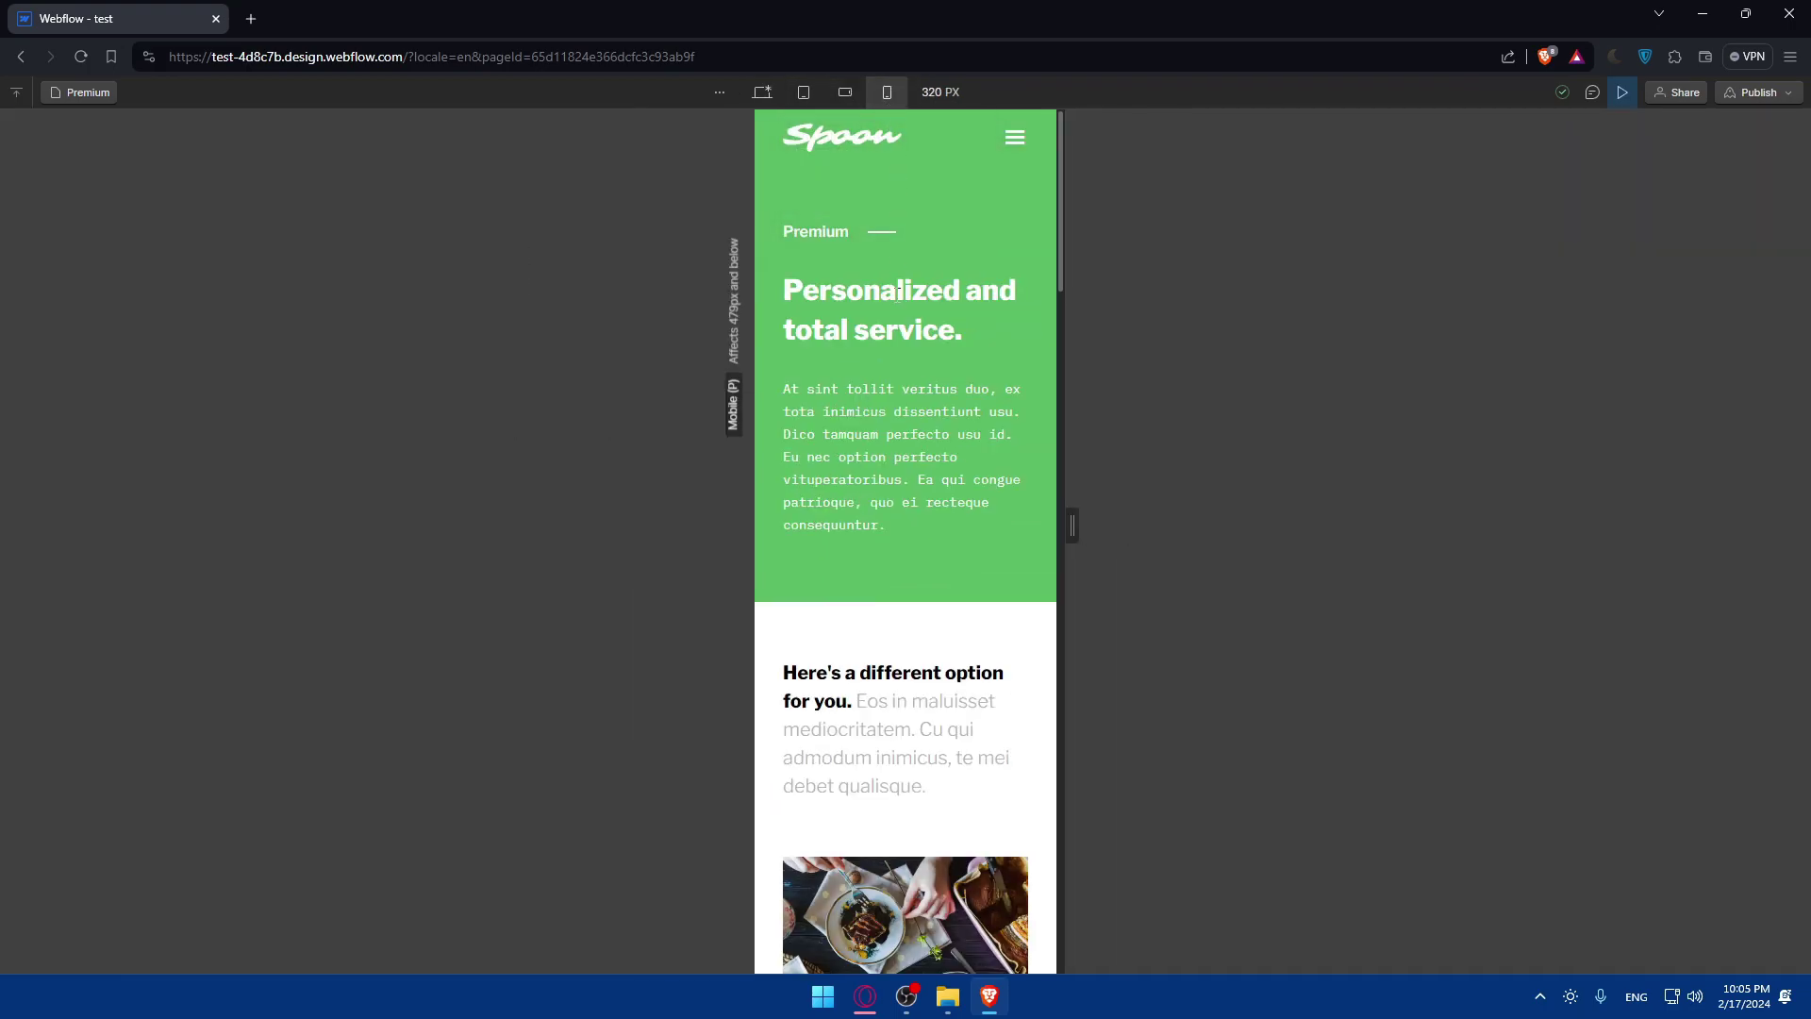
pyautogui.scroll(-15, 897, 302)
pyautogui.scroll(10, 897, 302)
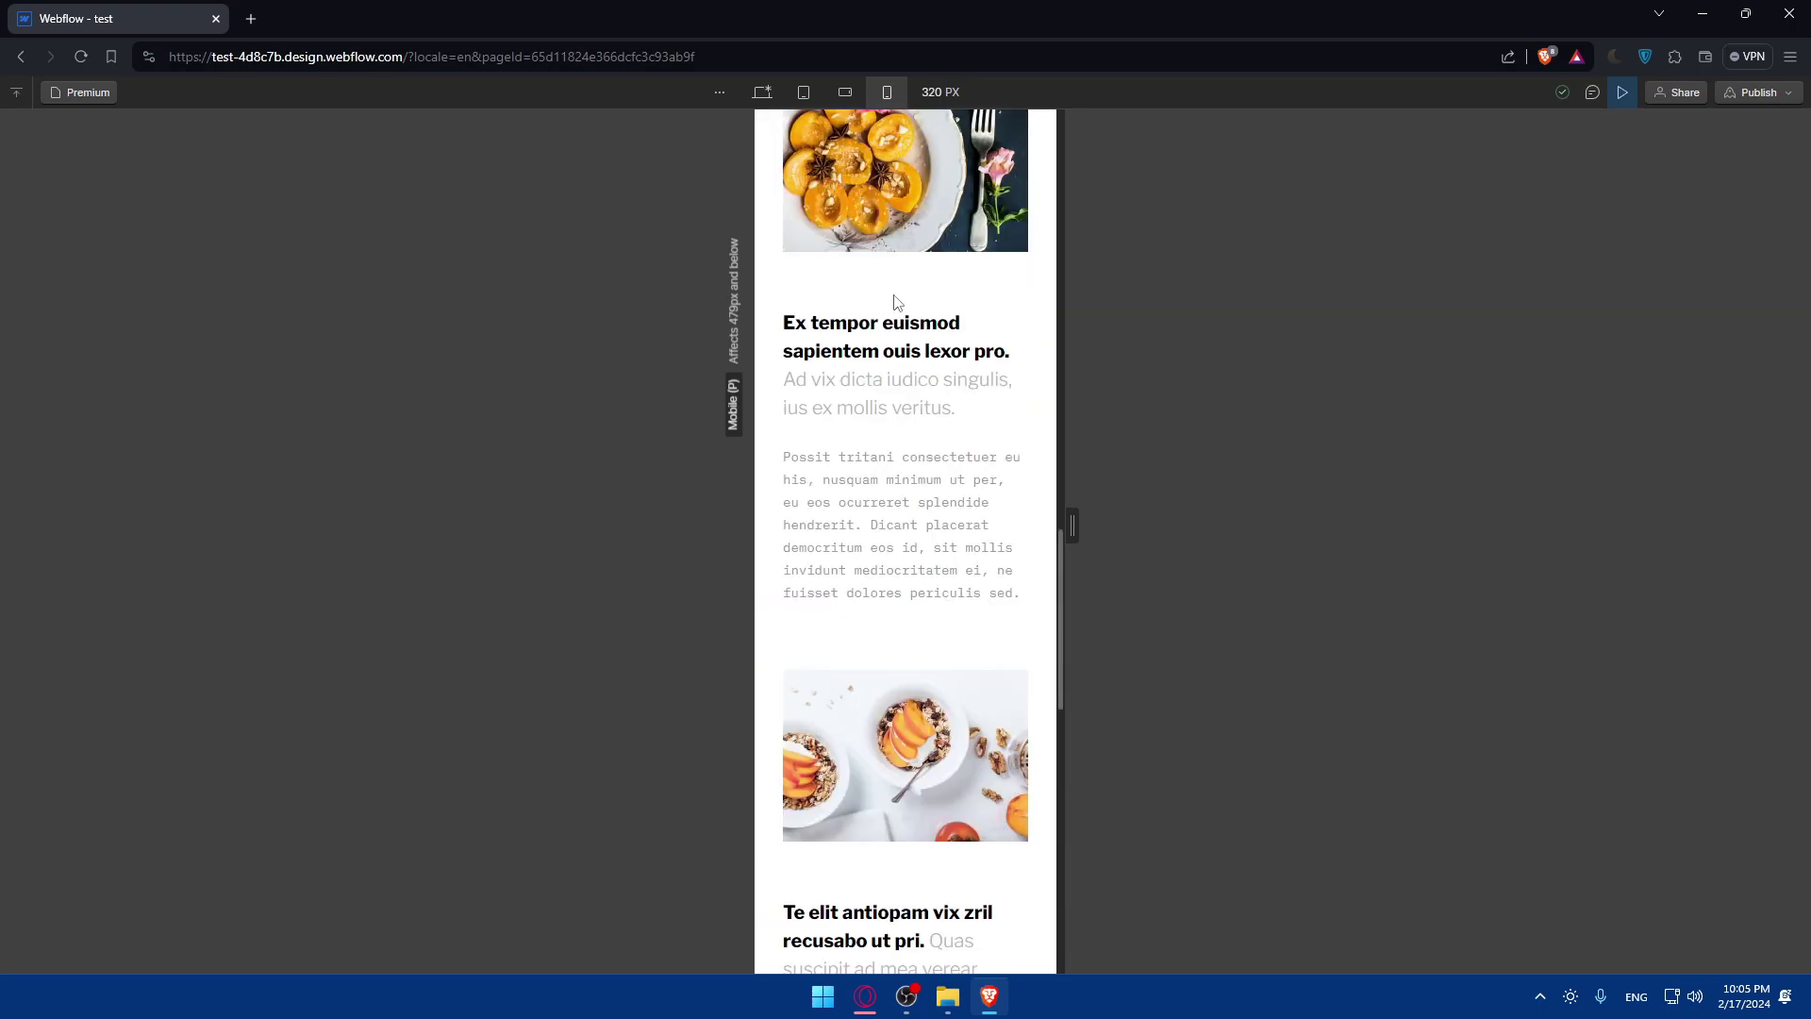
pyautogui.click(762, 91)
# Exit Preview, check the Publish destinations and follow 'Add a custom domain' to the site plans page.
pyautogui.click(1621, 94)
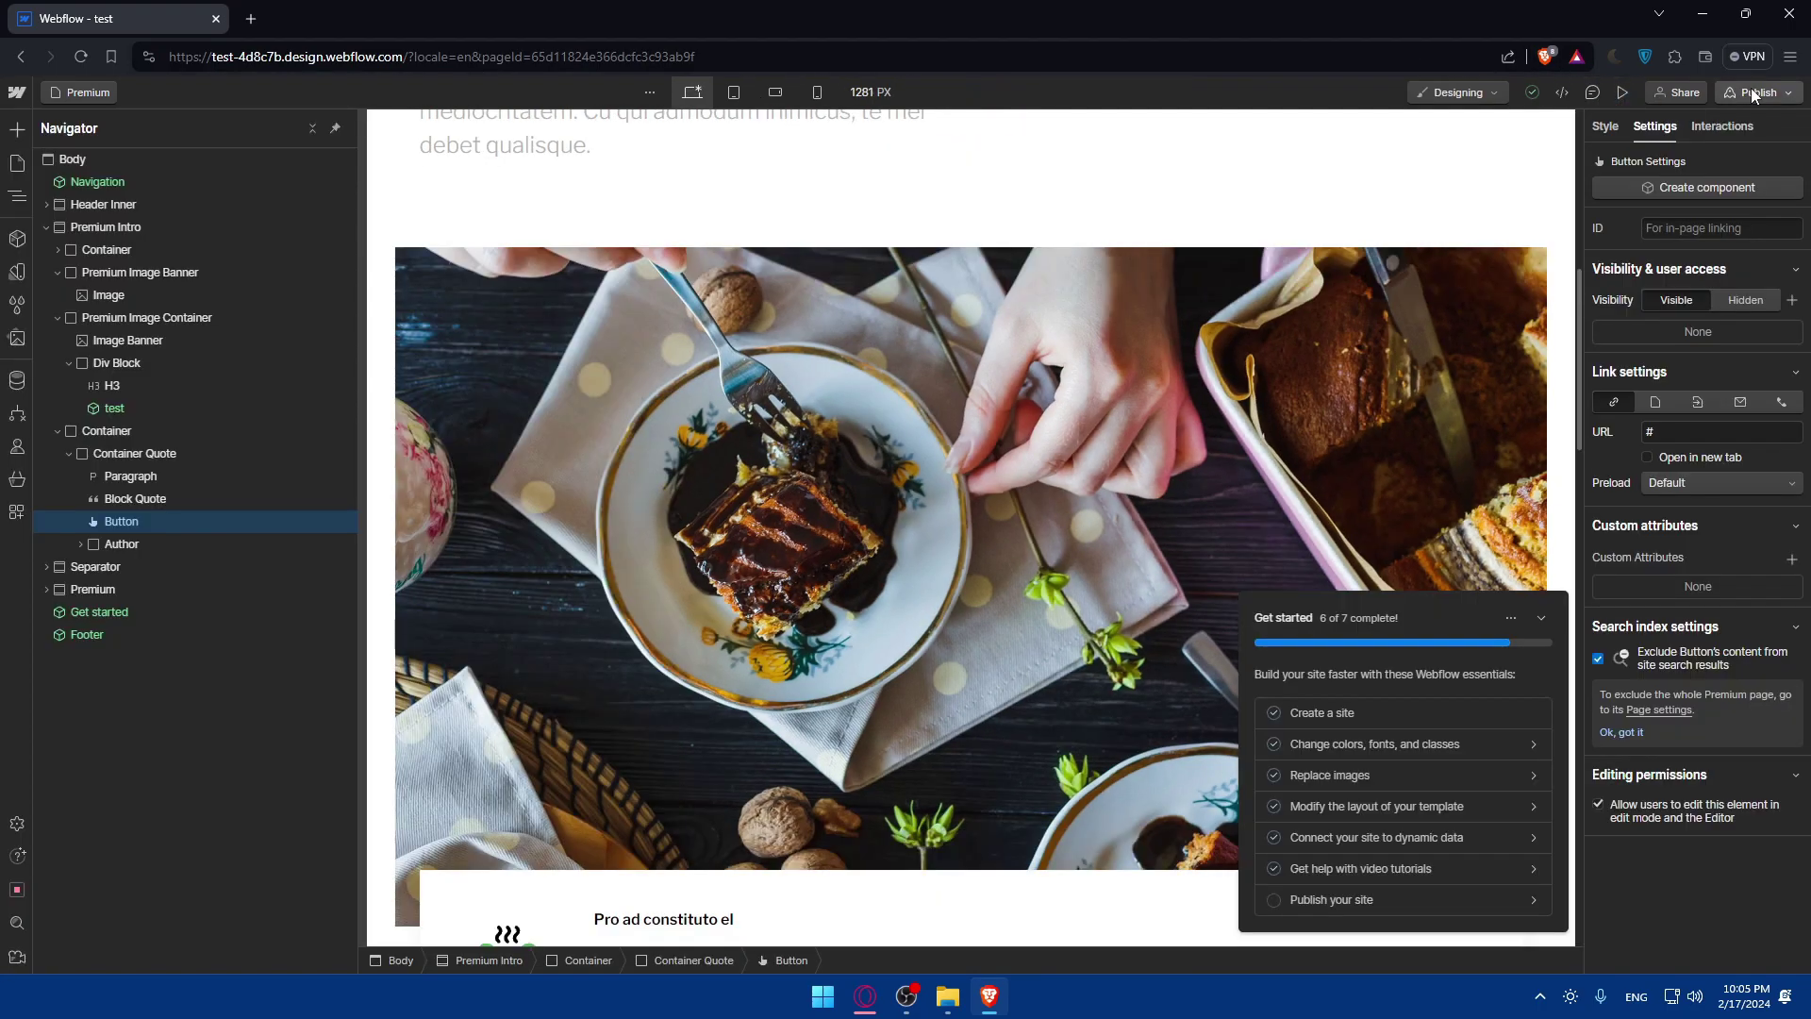
pyautogui.click(1750, 90)
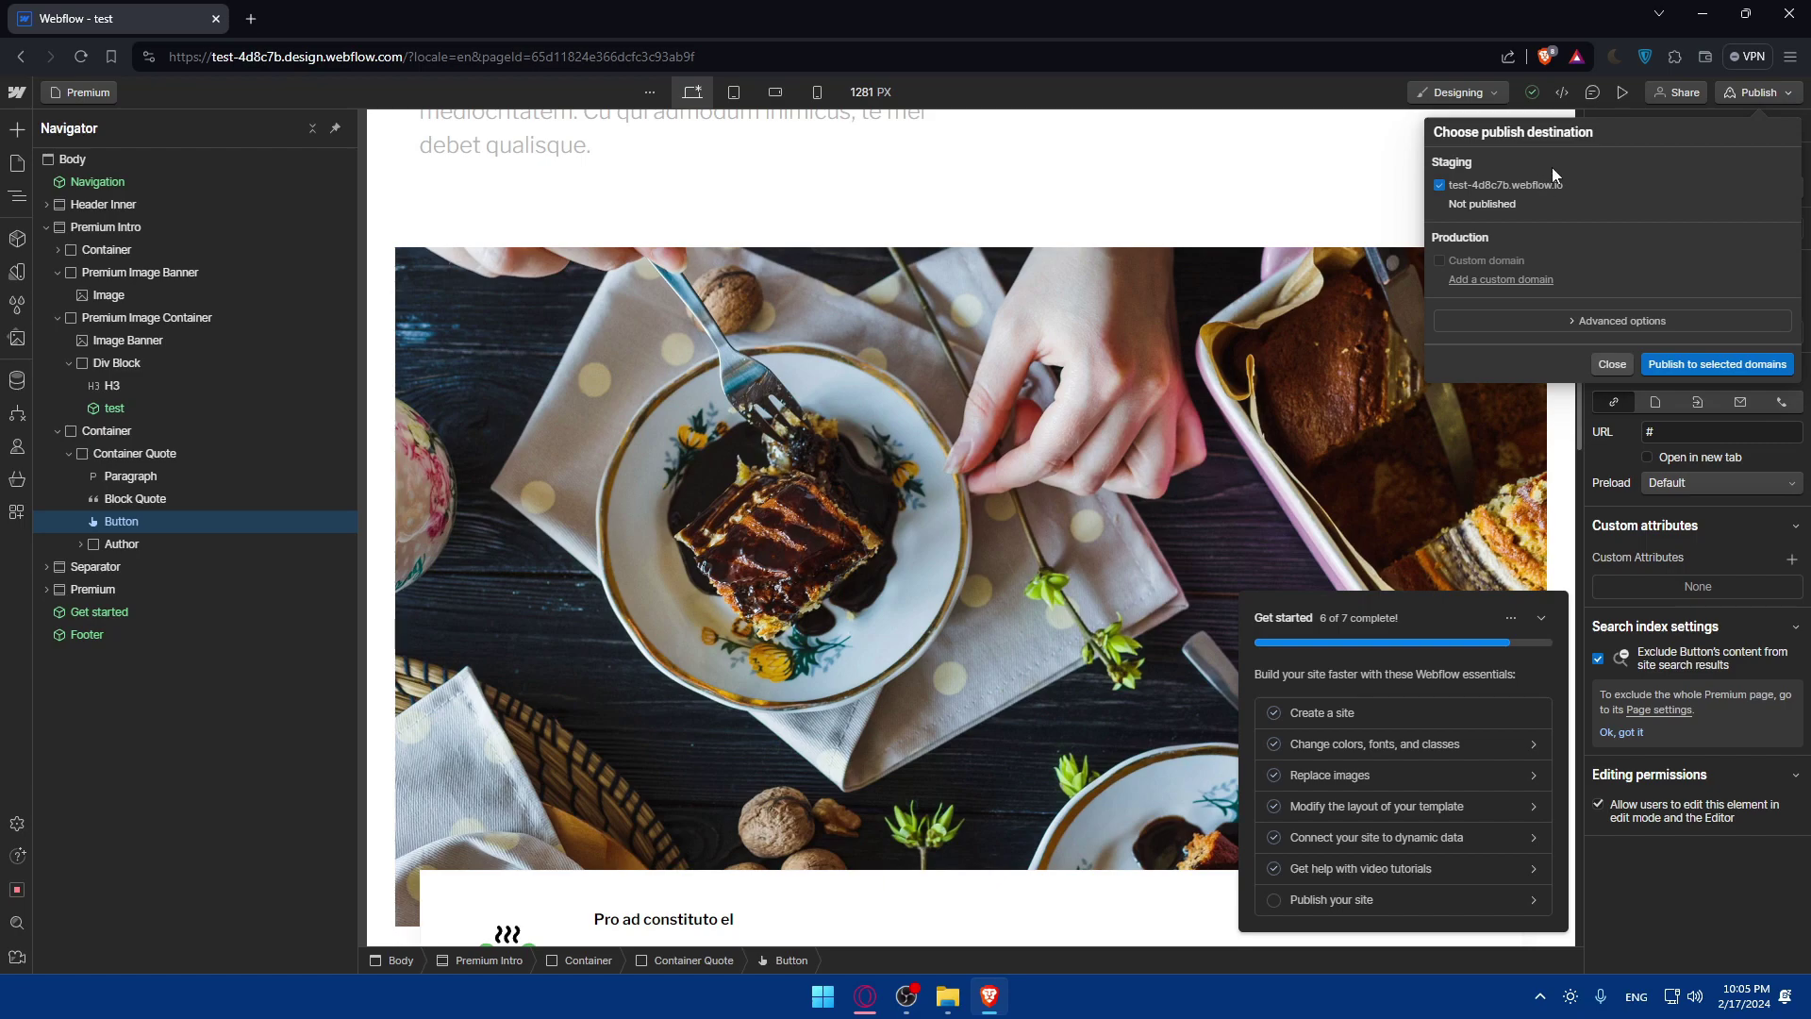
pyautogui.click(1476, 280)
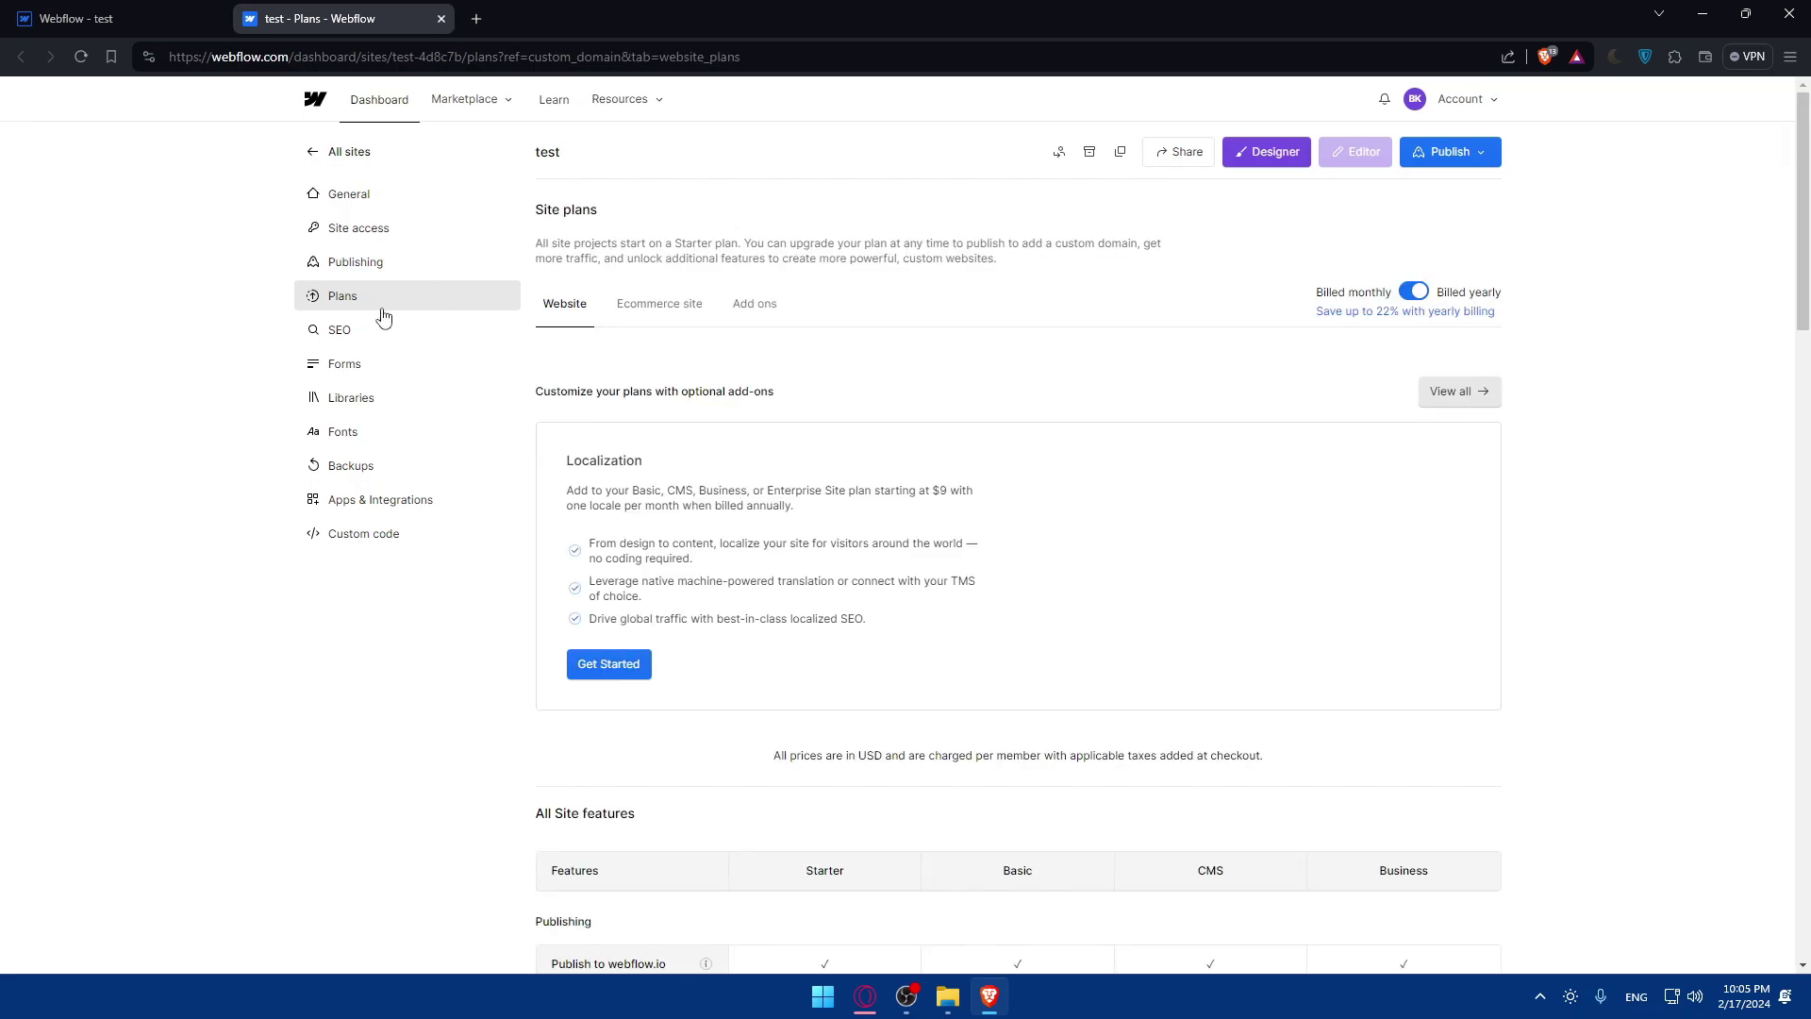
# Scroll to the site plan pricing cards, then close the 'test - Plans' tab.
pyautogui.scroll(-2, 938, 465)
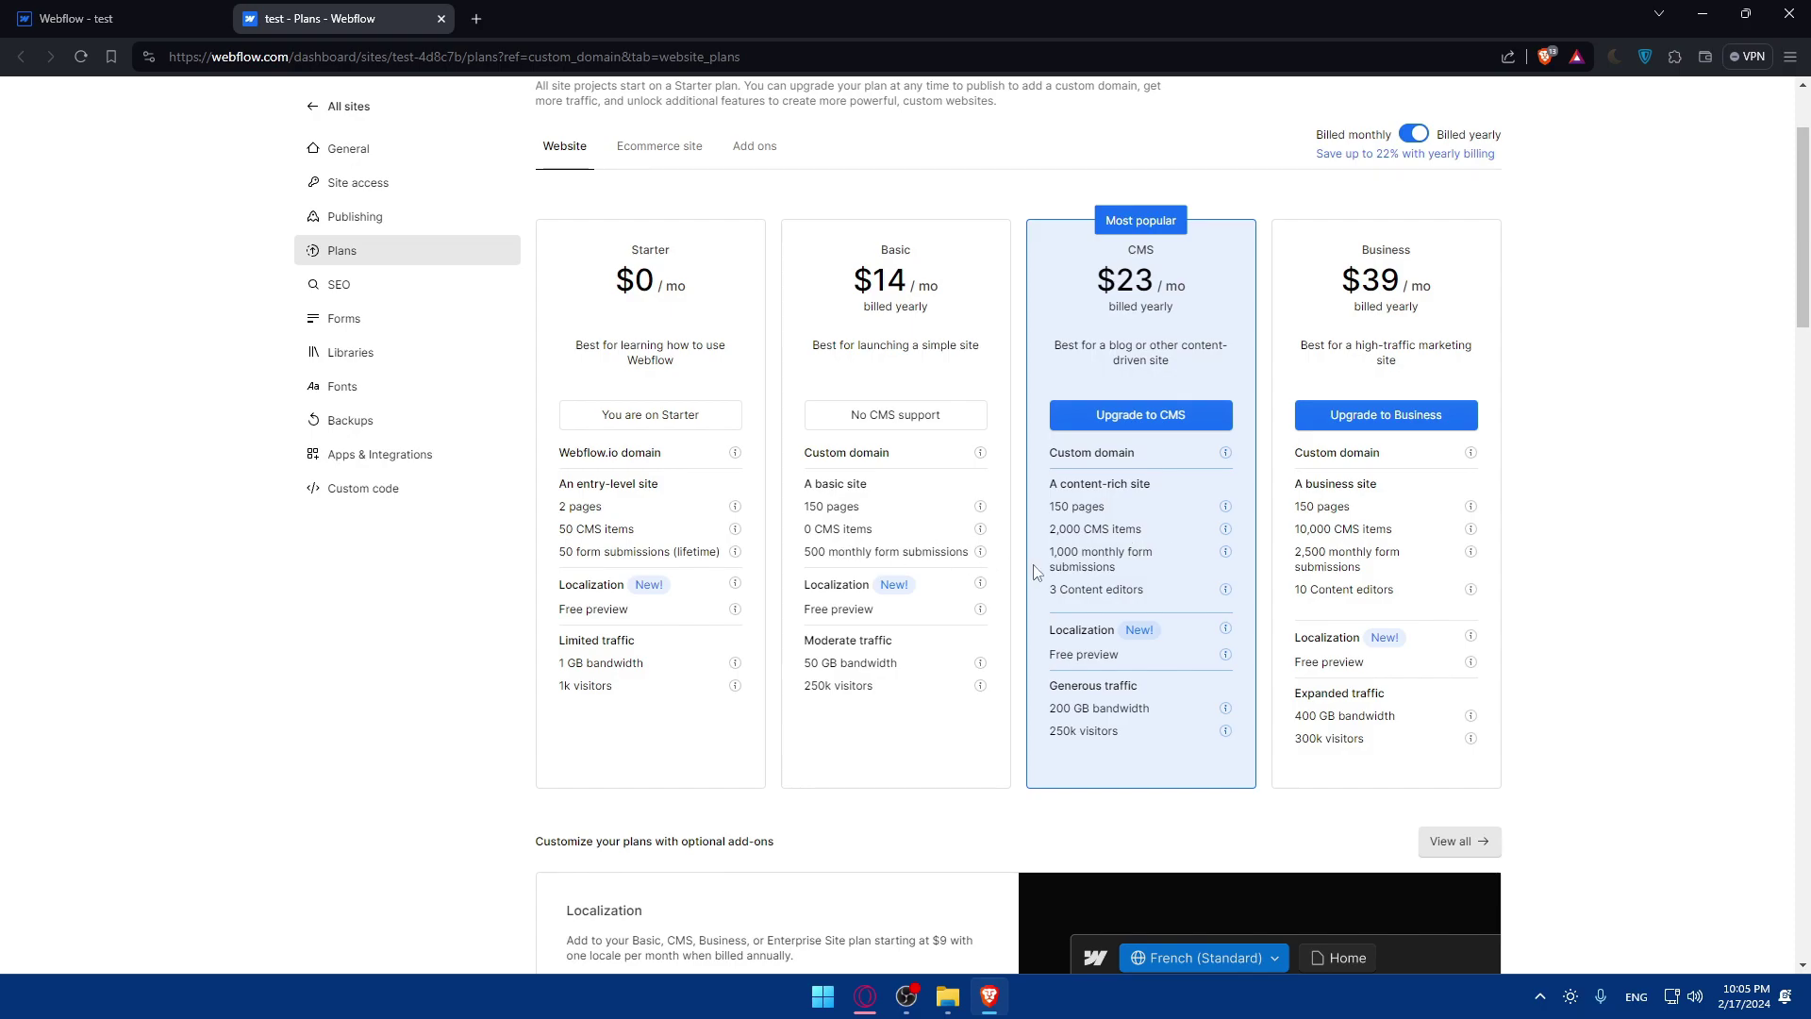
pyautogui.click(141, 16)
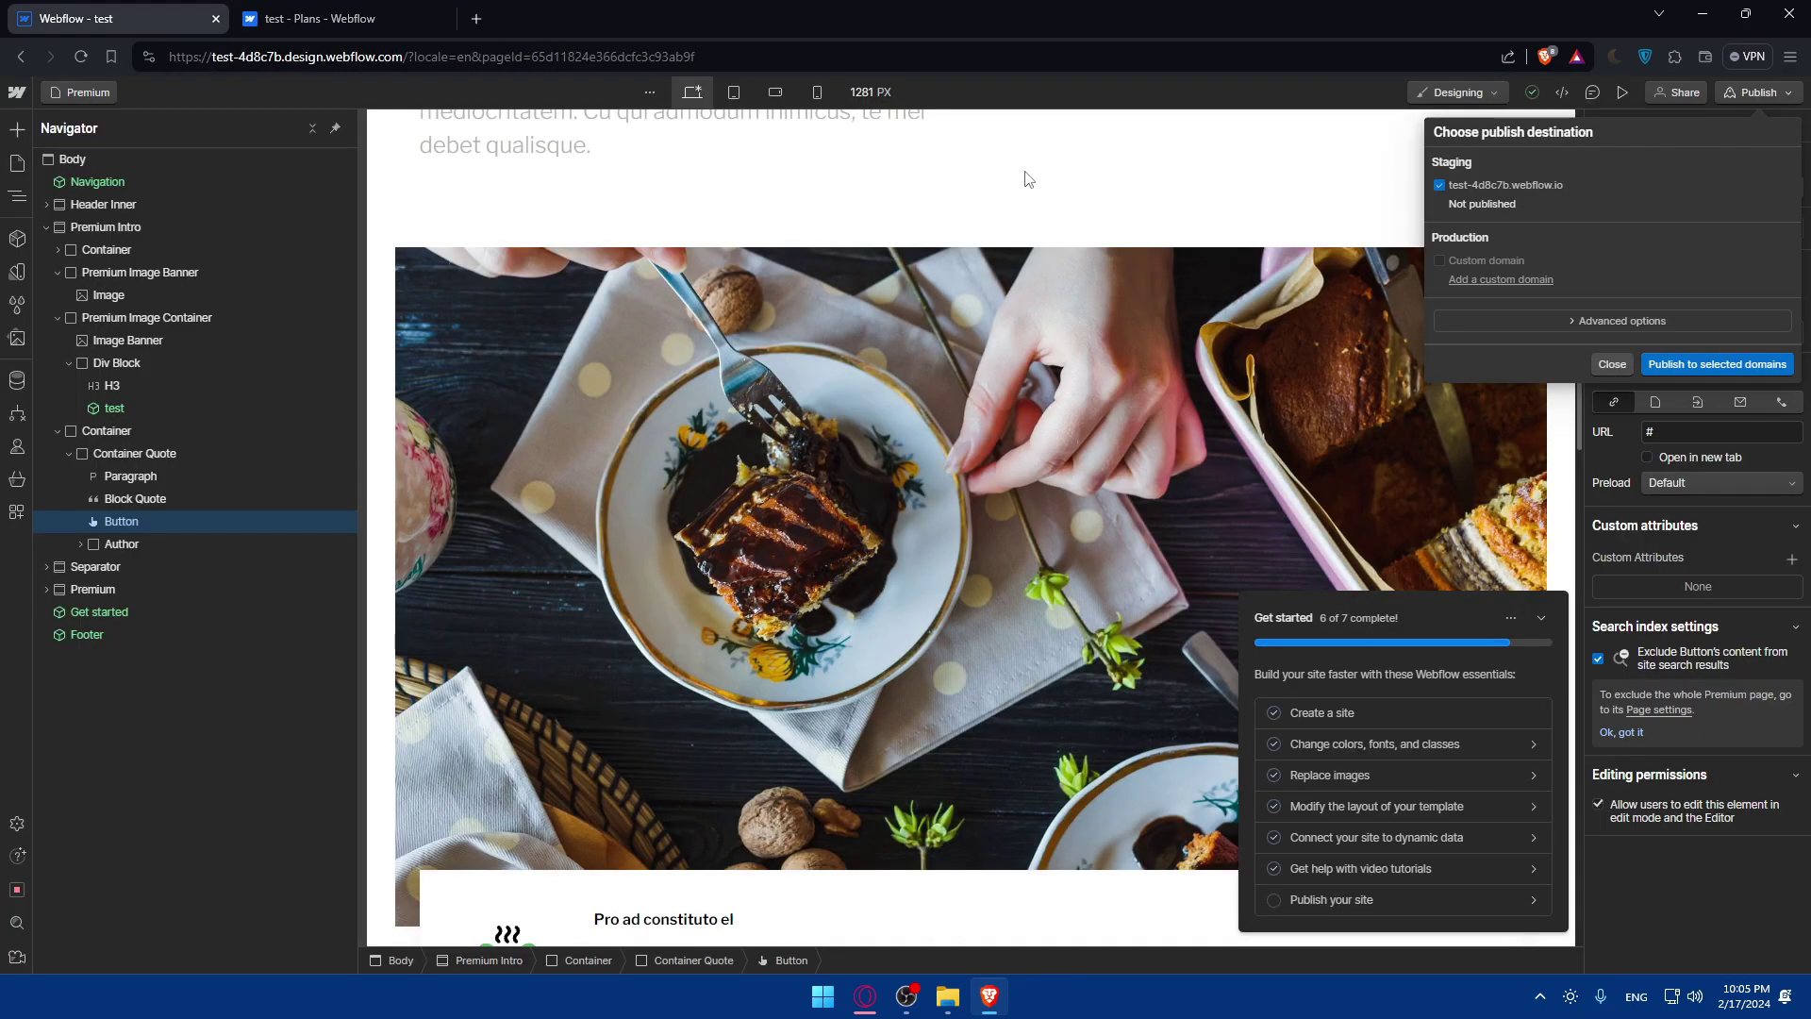
pyautogui.click(406, 19)
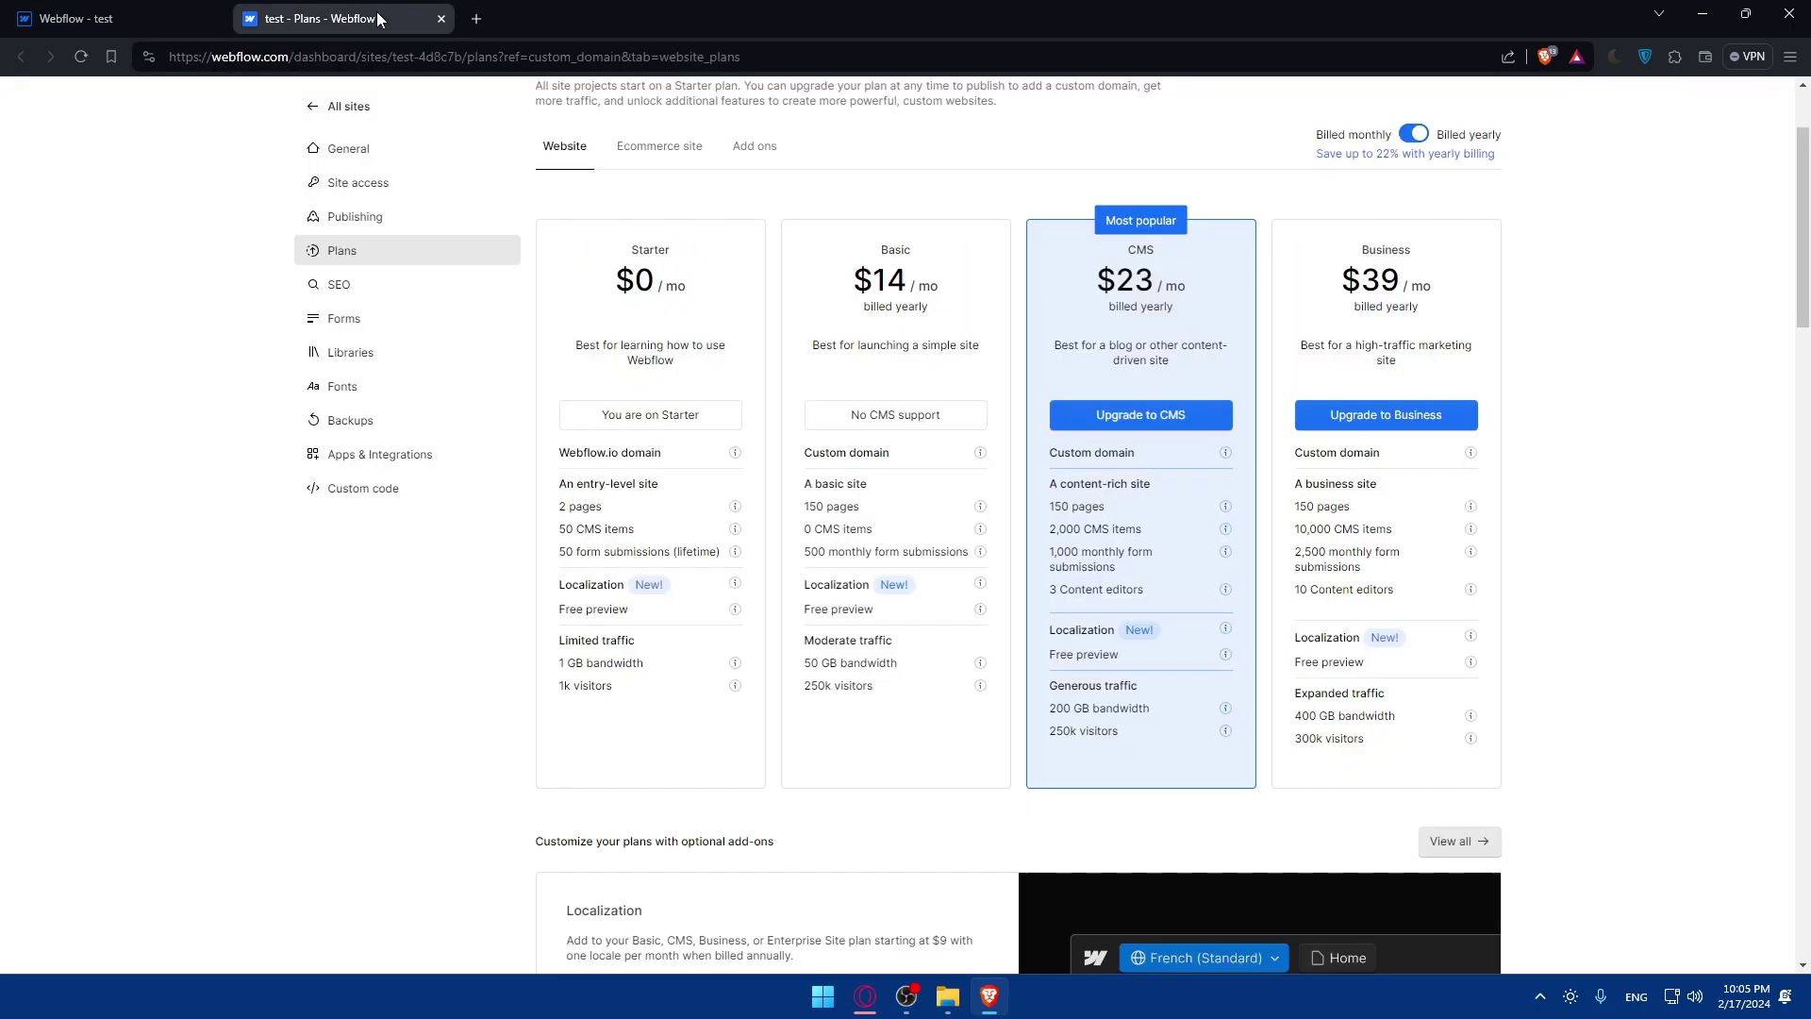
pyautogui.click(440, 19)
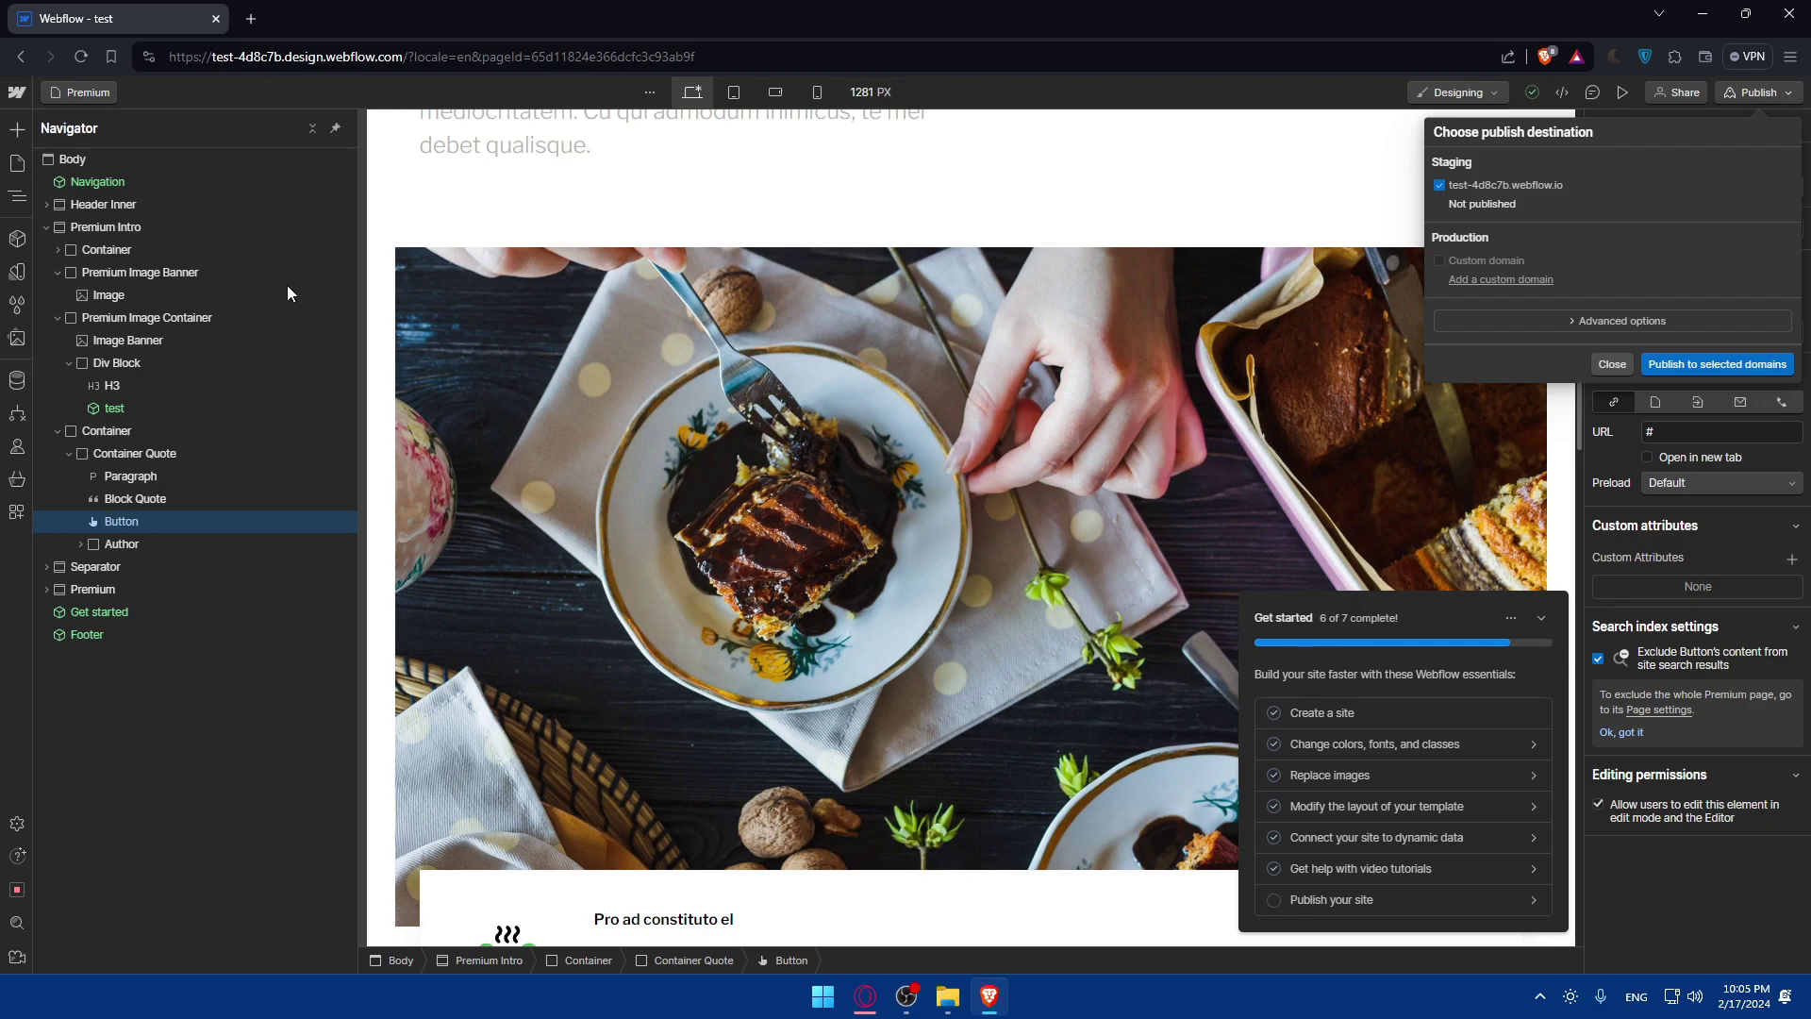
# Close the publish panel and scroll the Add Elements list down to the Advanced section with Lightbox.
pyautogui.press('Escape')
pyautogui.click(28, 124)
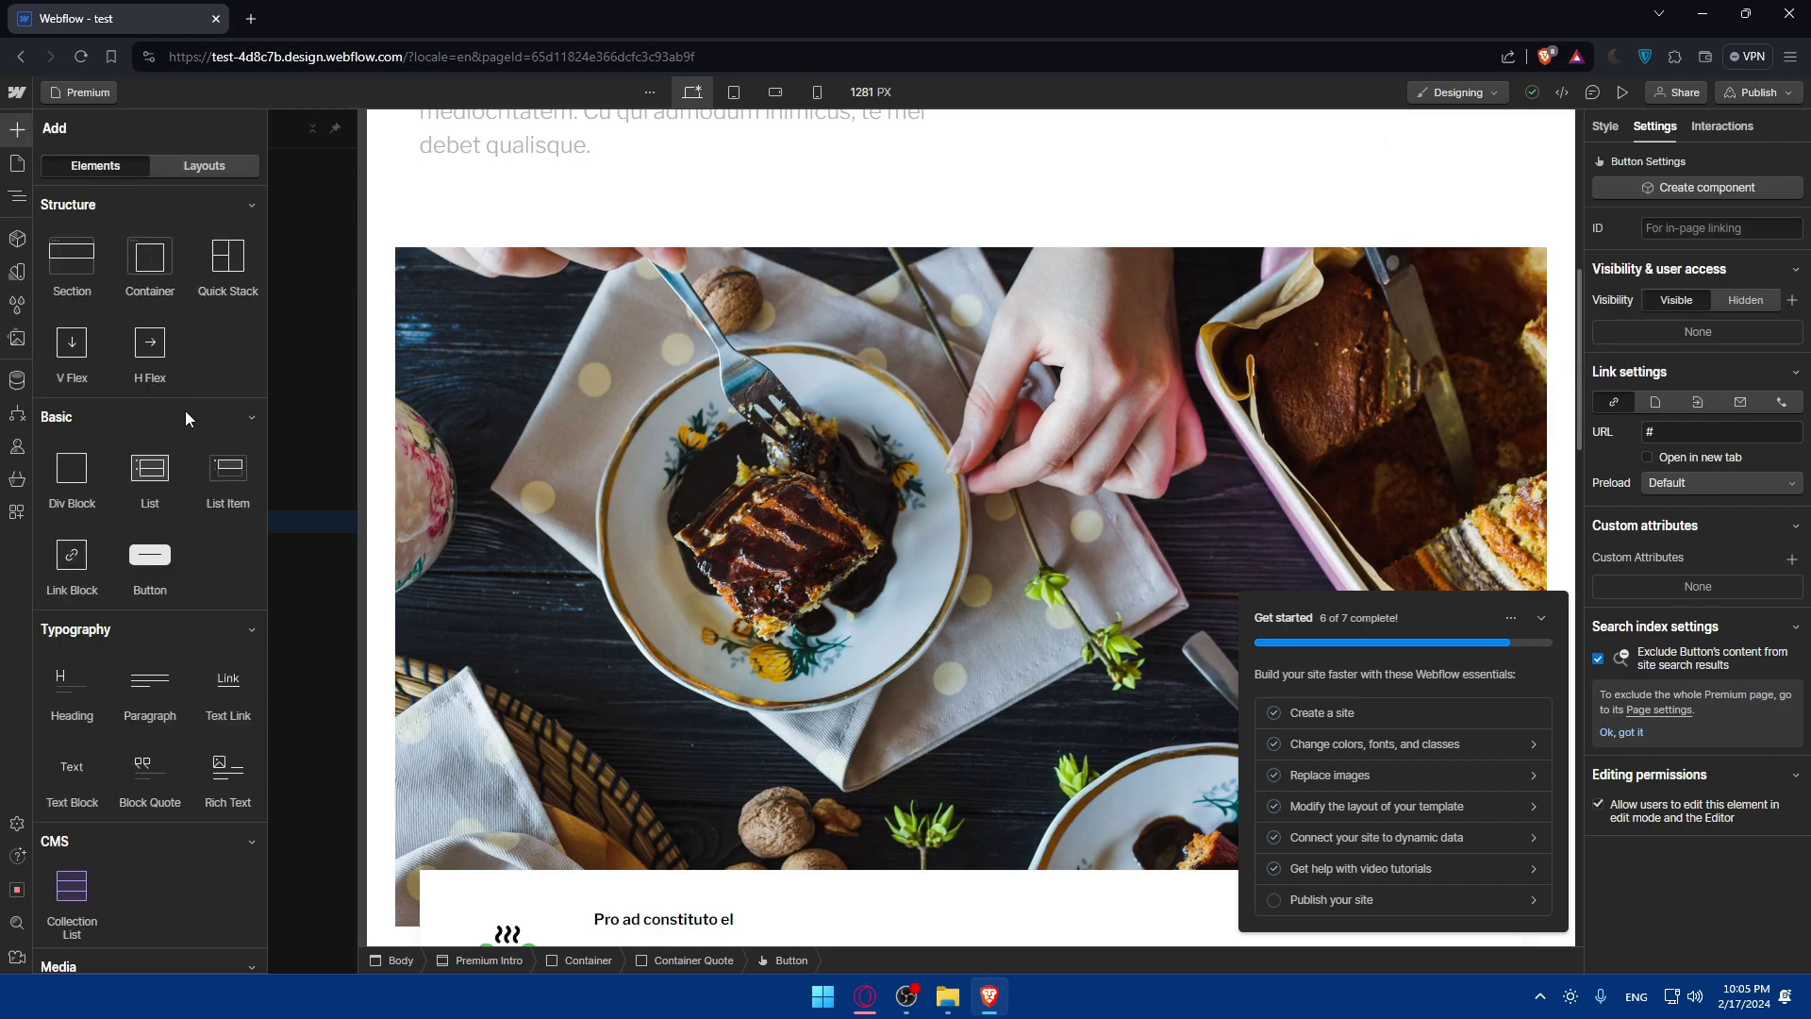
pyautogui.scroll(-2, 162, 415)
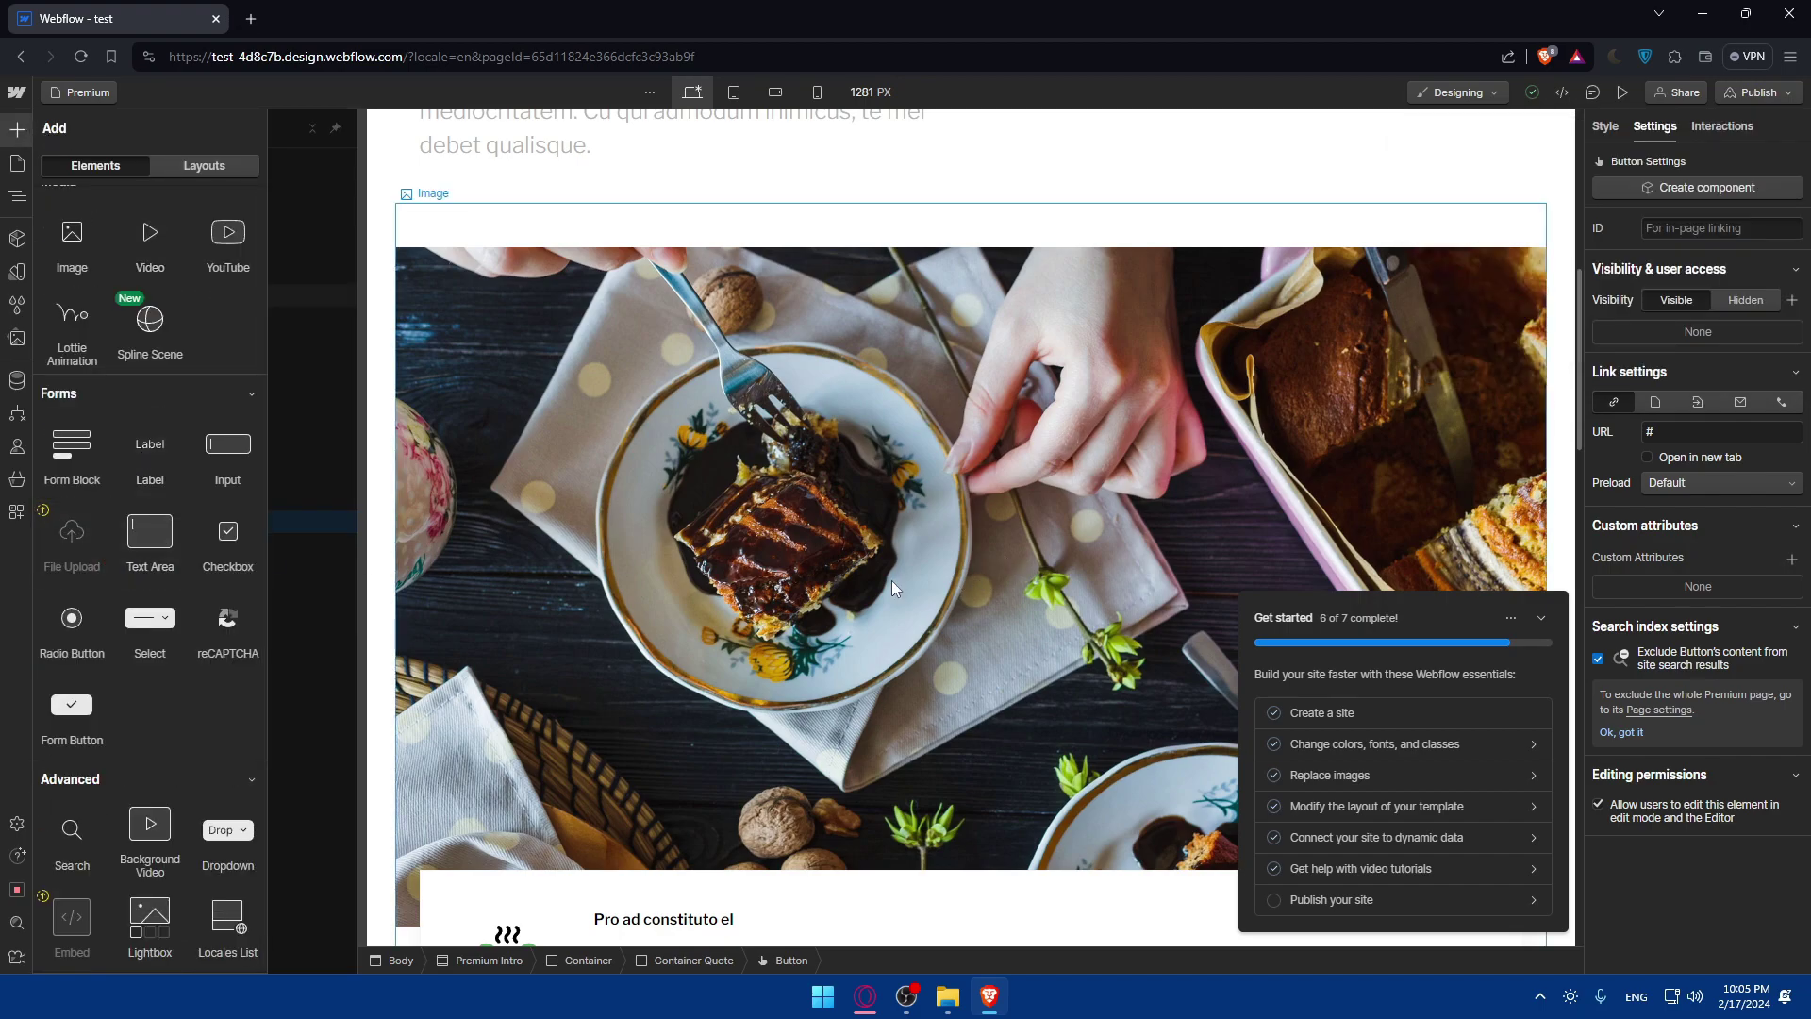